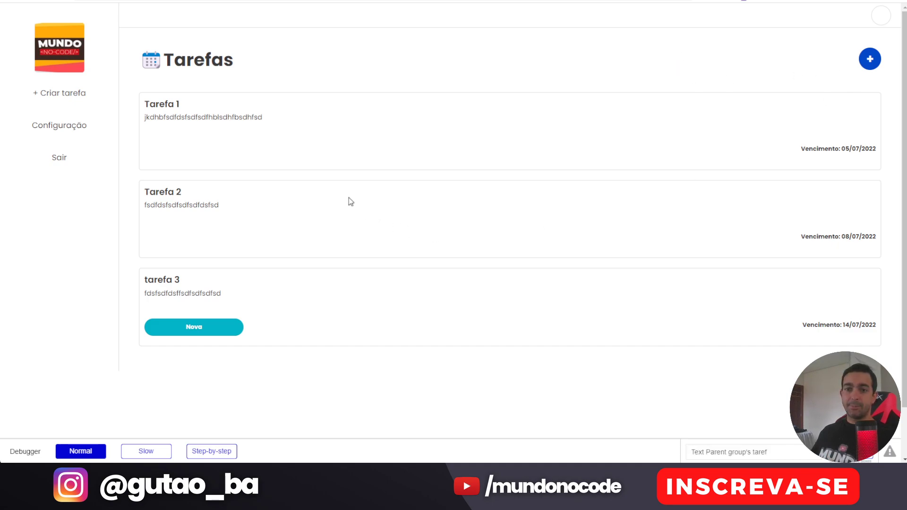
Step: Switch to the Bubble editor and set the content type of Popup criar tarefa to tarefa
{"action": "left_click", "coordinate": [232, 3]}
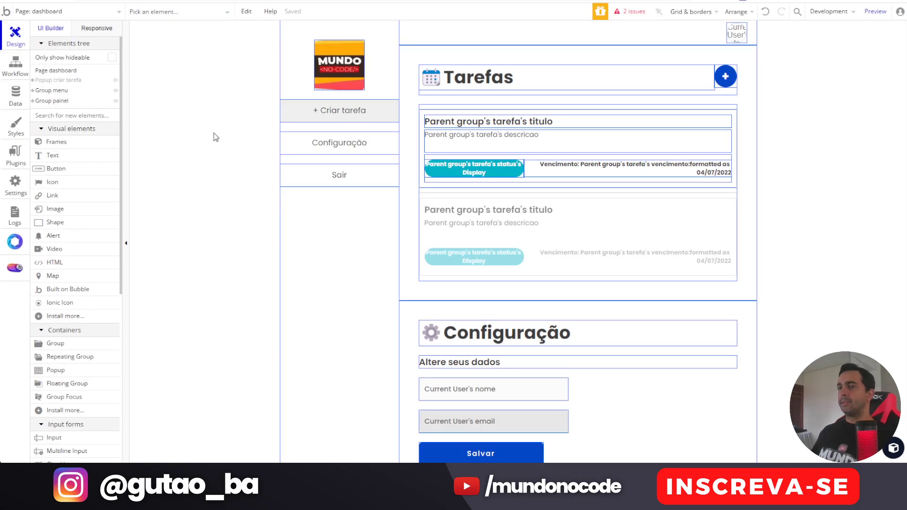
{"action": "left_click", "coordinate": [67, 82]}
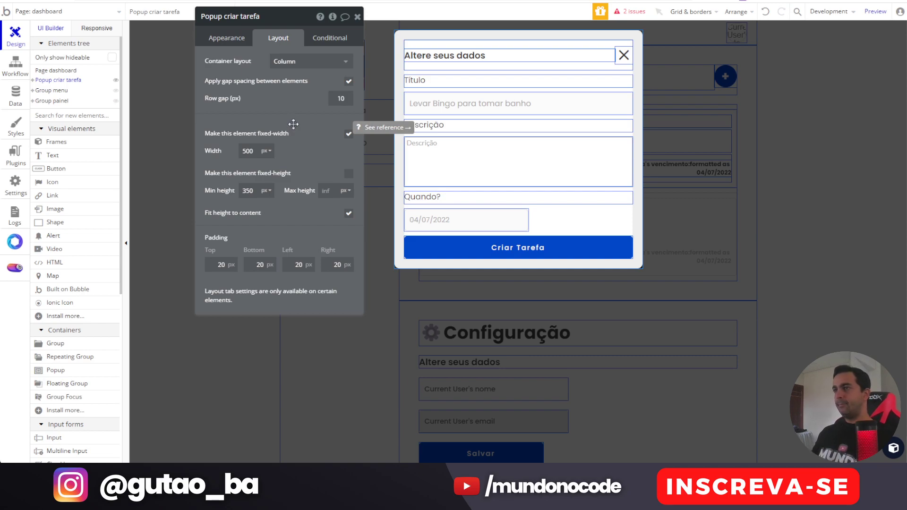
{"action": "left_click_drag", "start_coordinate": [294, 128], "coordinate": [289, 143]}
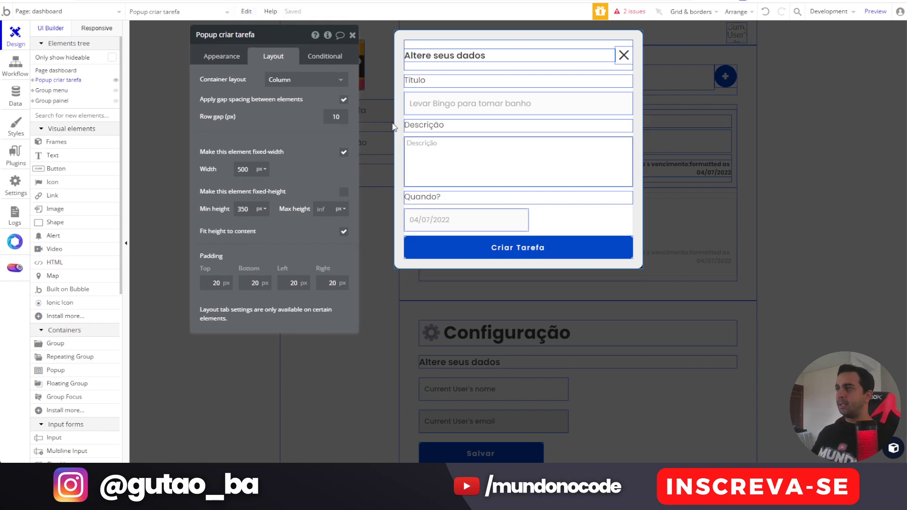
{"action": "left_click", "coordinate": [211, 60]}
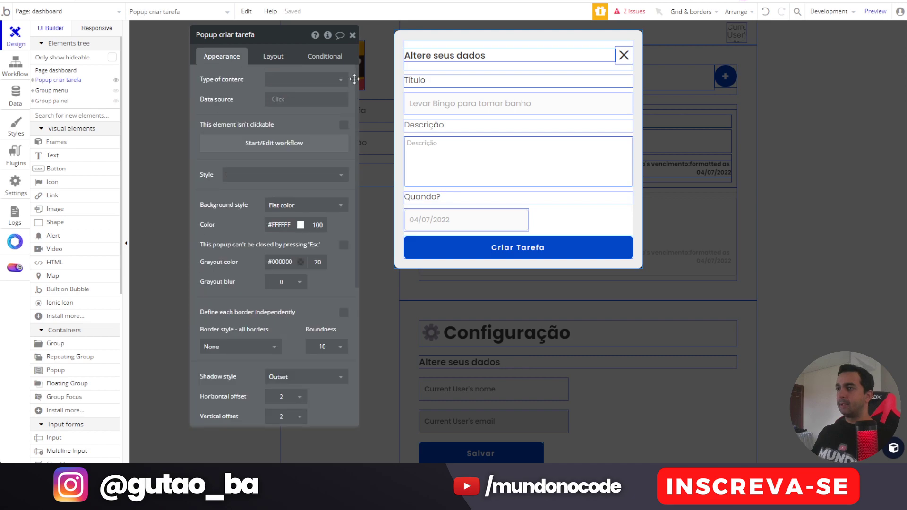
{"action": "left_click", "coordinate": [306, 83]}
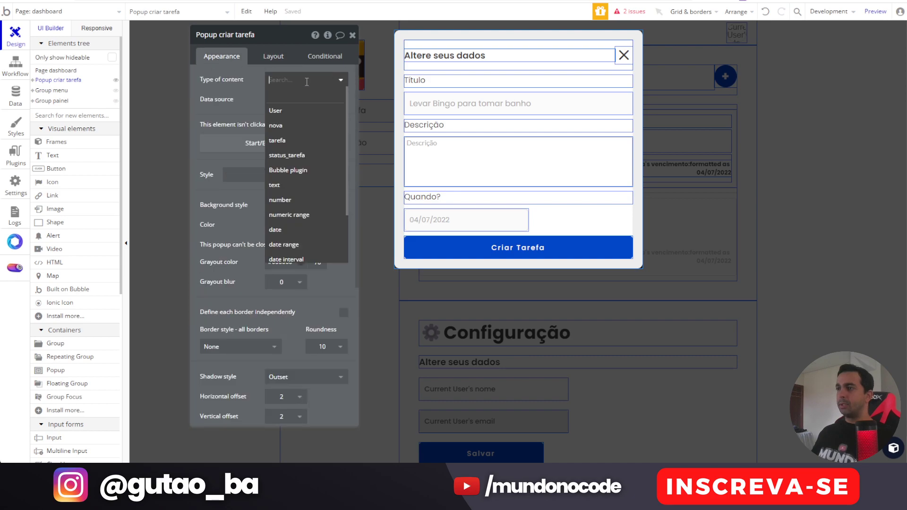
{"action": "left_click", "coordinate": [300, 140]}
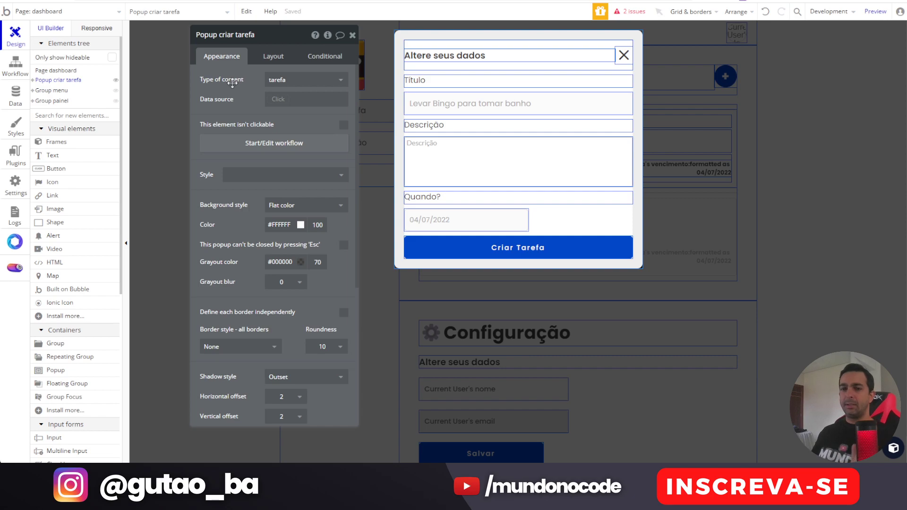
{"action": "left_click", "coordinate": [352, 36]}
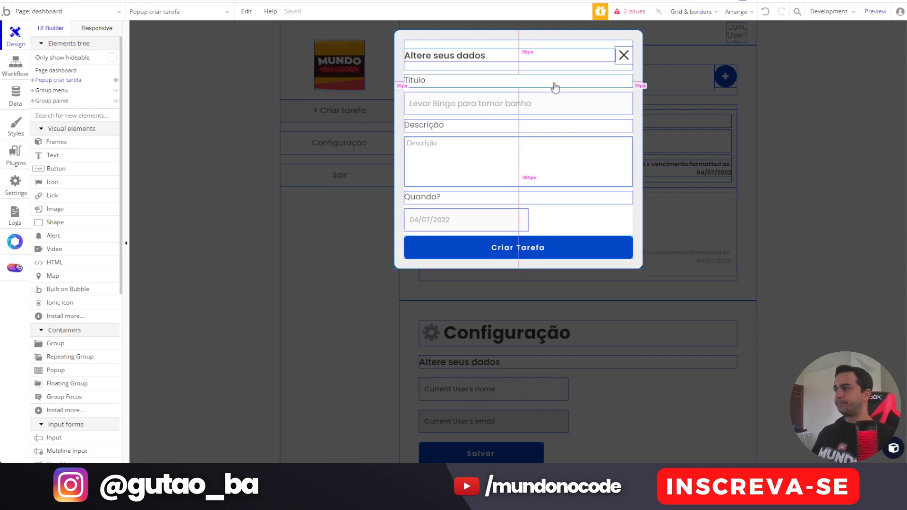
Step: Add a yes / no custom state named modo_edicao to Popup criar tarefa
{"action": "double_click", "coordinate": [638, 115]}
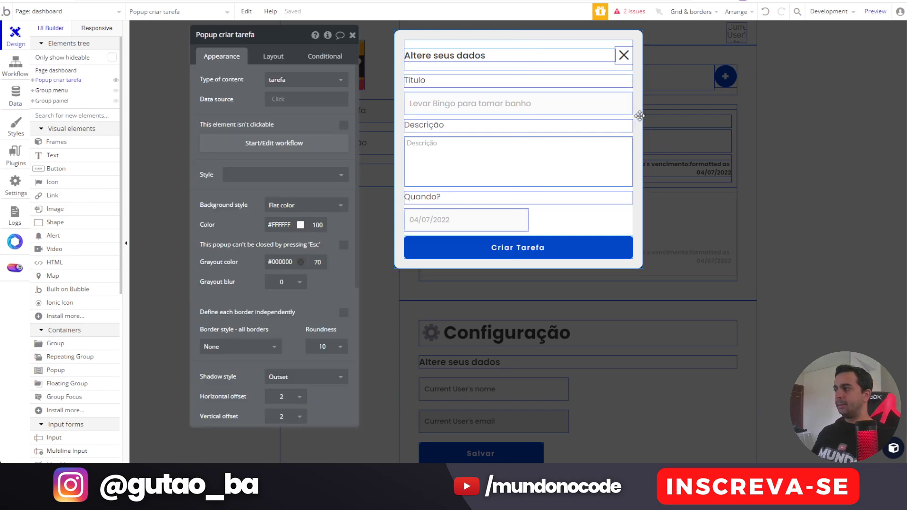
{"action": "left_click", "coordinate": [327, 36]}
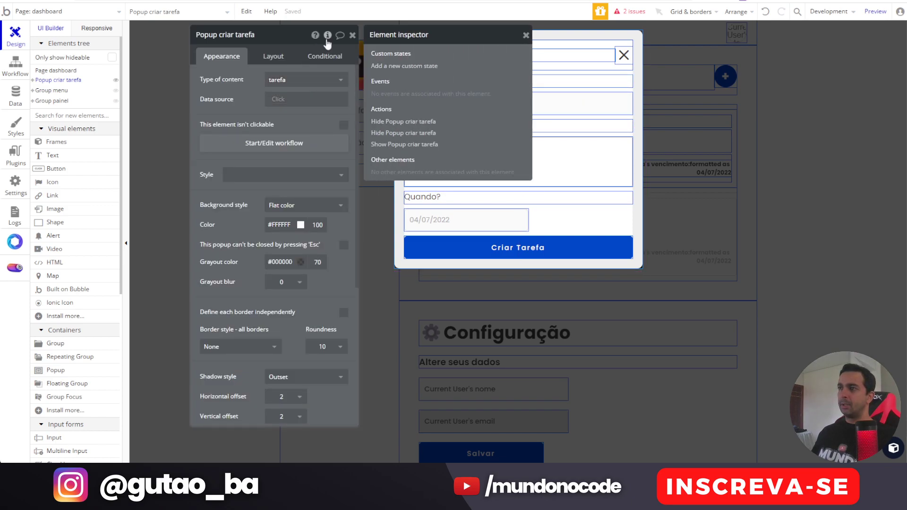
{"action": "left_click", "coordinate": [423, 70]}
{"action": "type", "text": "modo_edicao"}
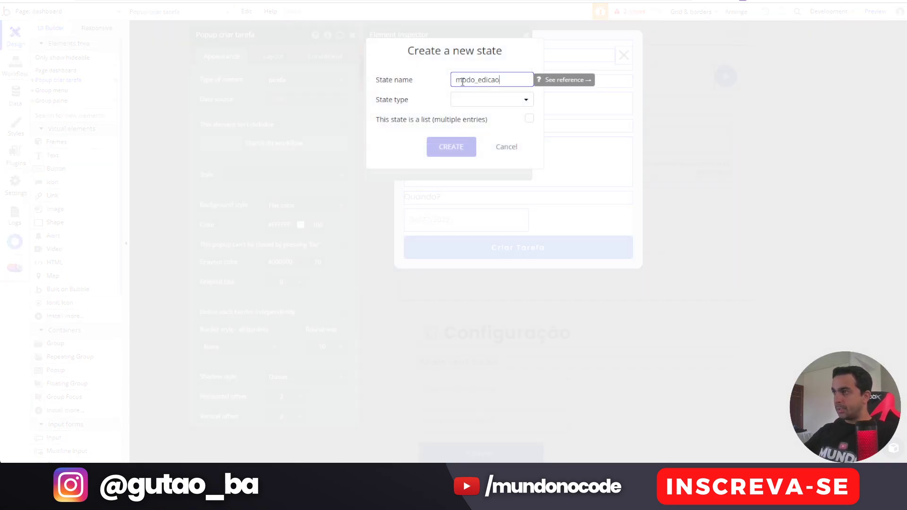
{"action": "left_click", "coordinate": [468, 101]}
{"action": "left_click", "coordinate": [477, 205]}
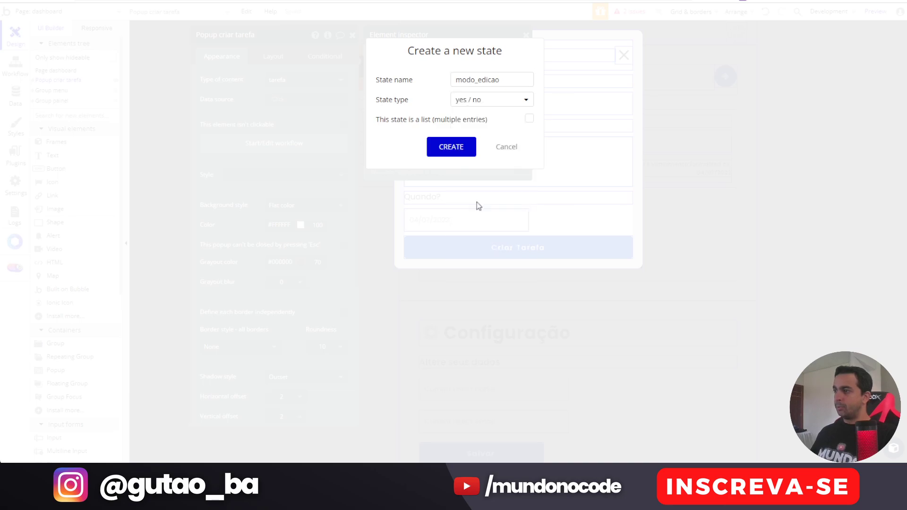
{"action": "left_click", "coordinate": [444, 151]}
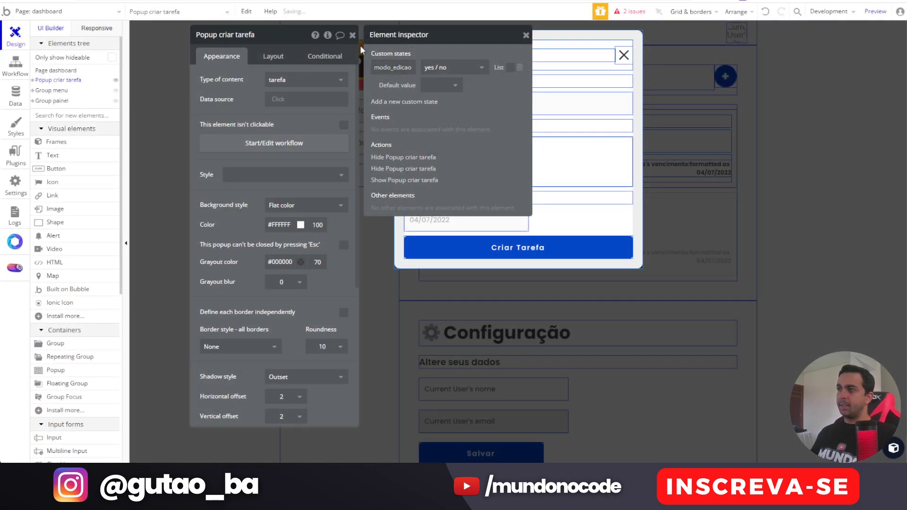
{"action": "left_click", "coordinate": [352, 36]}
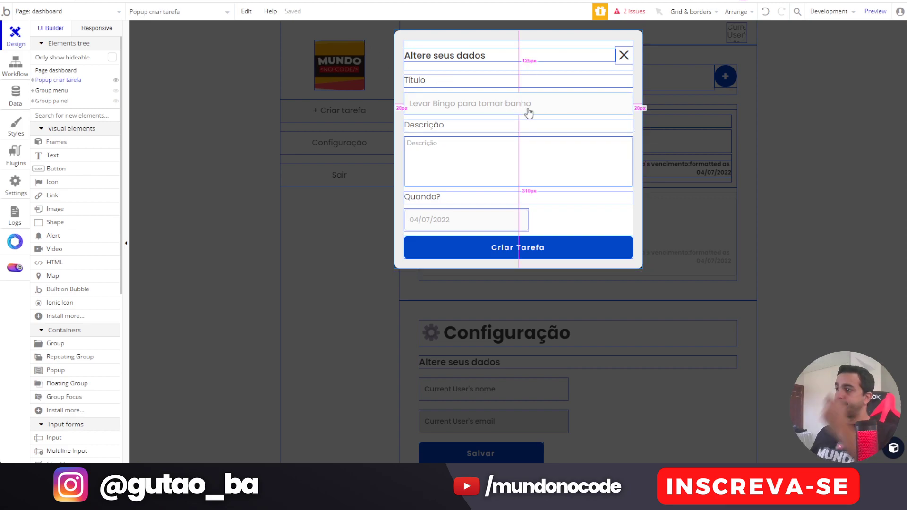
Step: Add a condition to the popup's title input for when Popup criar tarefa's modo_edicao is "yes"
{"action": "double_click", "coordinate": [491, 100]}
{"action": "left_click", "coordinate": [319, 58]}
{"action": "left_click", "coordinate": [259, 214]}
{"action": "left_click", "coordinate": [232, 222]}
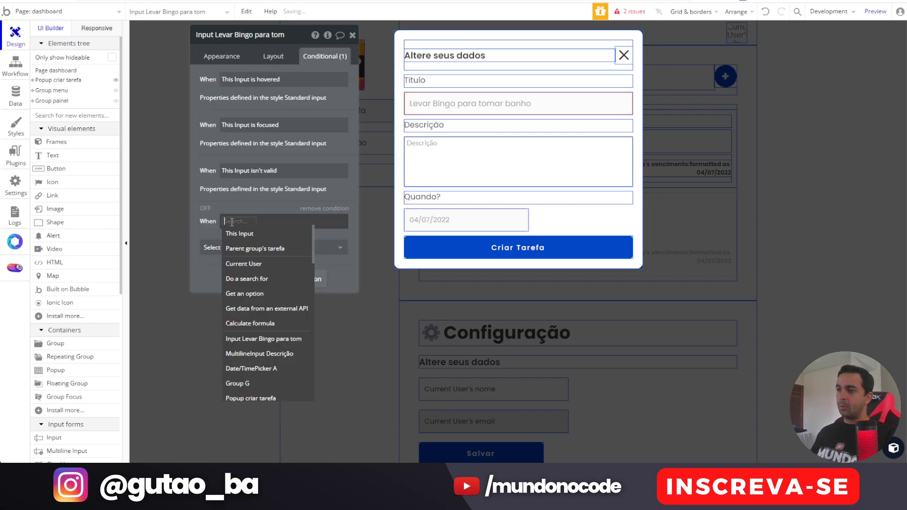
{"action": "type", "text": "pop"}
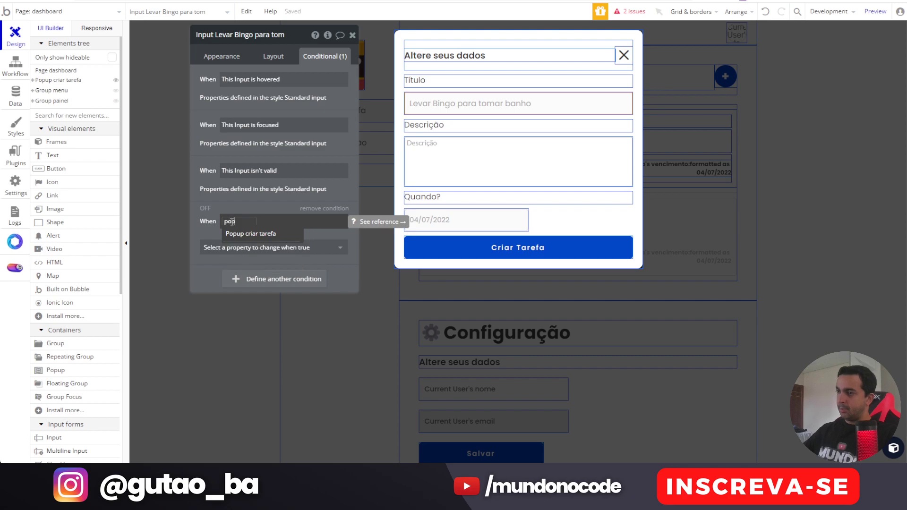
{"action": "left_click", "coordinate": [248, 234]}
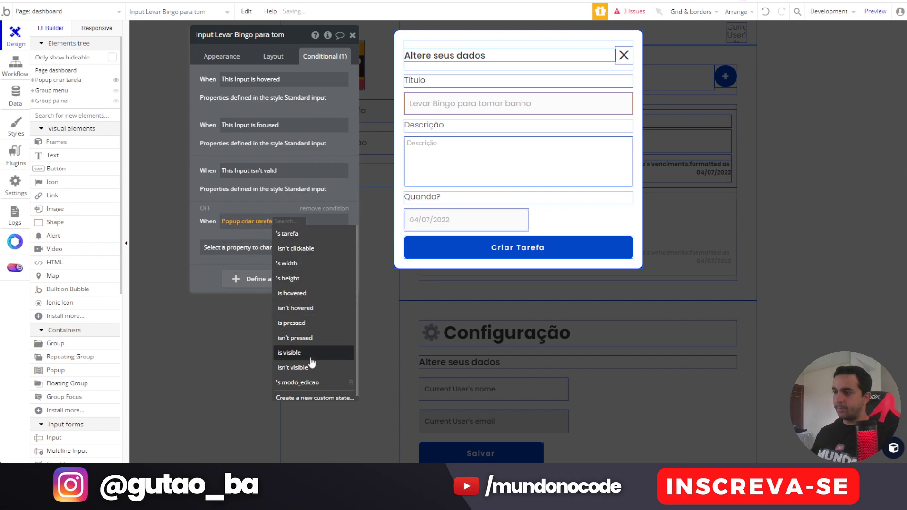
{"action": "left_click", "coordinate": [317, 383]}
{"action": "left_click", "coordinate": [278, 257]}
Step: Make the title input's new condition set the initial content to Parent group's tarefa's titulo
{"action": "left_click", "coordinate": [251, 246]}
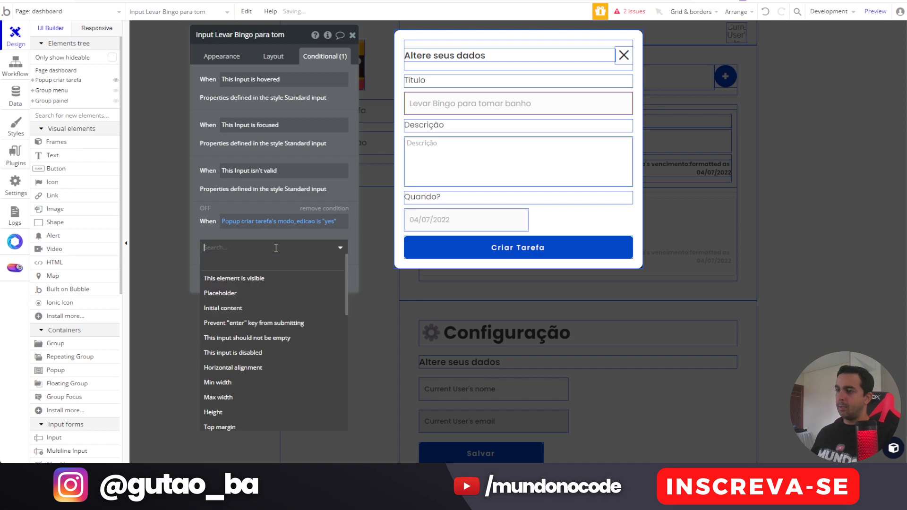
{"action": "left_click", "coordinate": [257, 307]}
{"action": "left_click", "coordinate": [263, 246]}
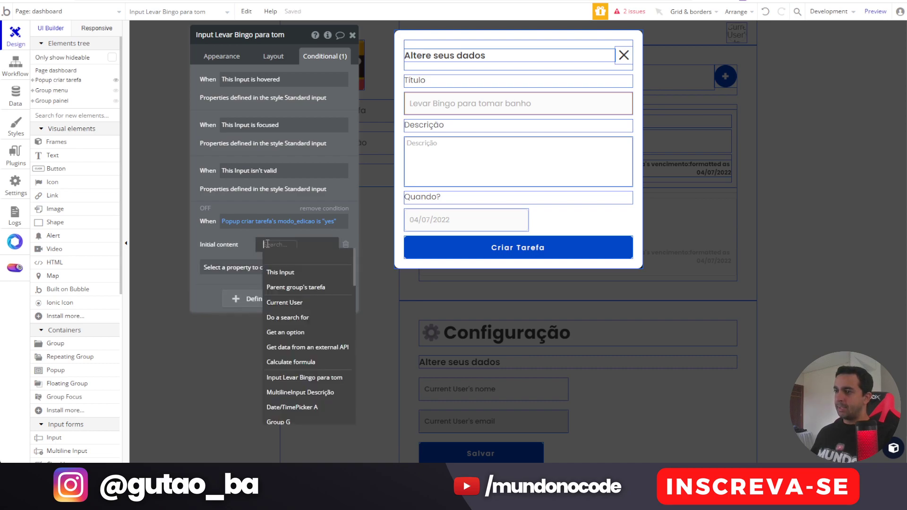
{"action": "left_click", "coordinate": [303, 287]}
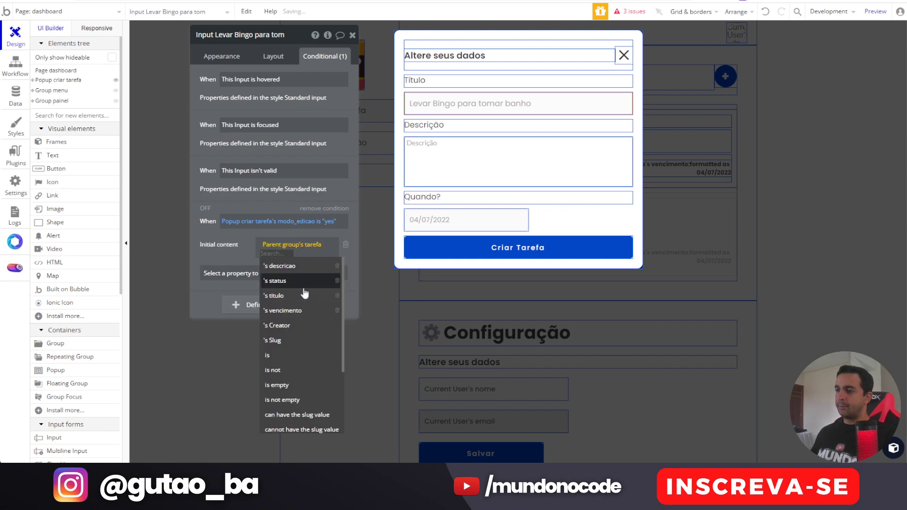
{"action": "left_click", "coordinate": [305, 295]}
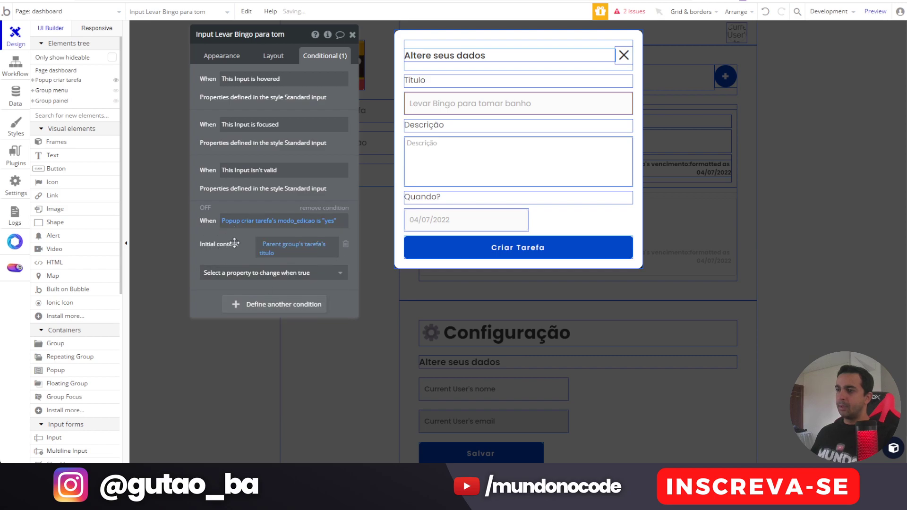
Step: Copy the title input's modo_edicao condition to the Descrição multiline input, with initial content Parent group's tarefa's descricao
{"action": "right_click", "coordinate": [284, 220]}
{"action": "left_click", "coordinate": [474, 150]}
{"action": "left_click_drag", "start_coordinate": [233, 394], "coordinate": [230, 291]}
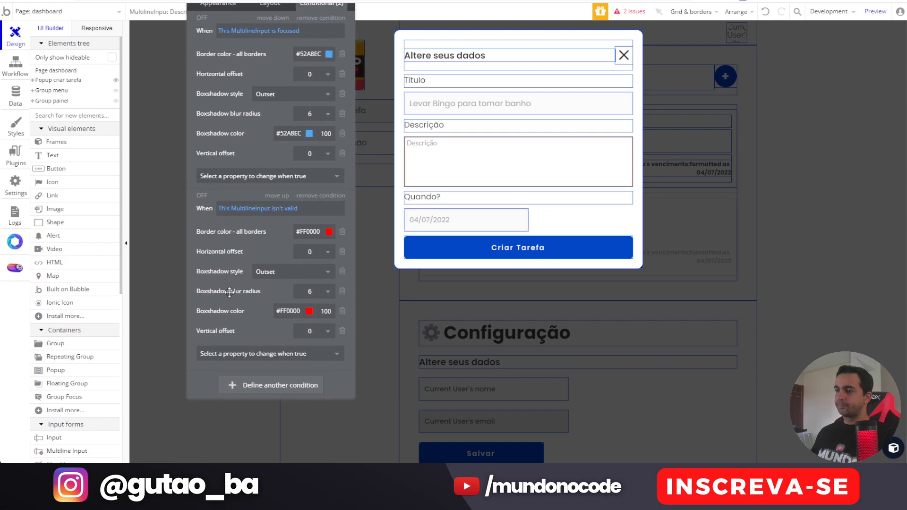
{"action": "right_click", "coordinate": [262, 353]}
{"action": "left_click", "coordinate": [267, 356]}
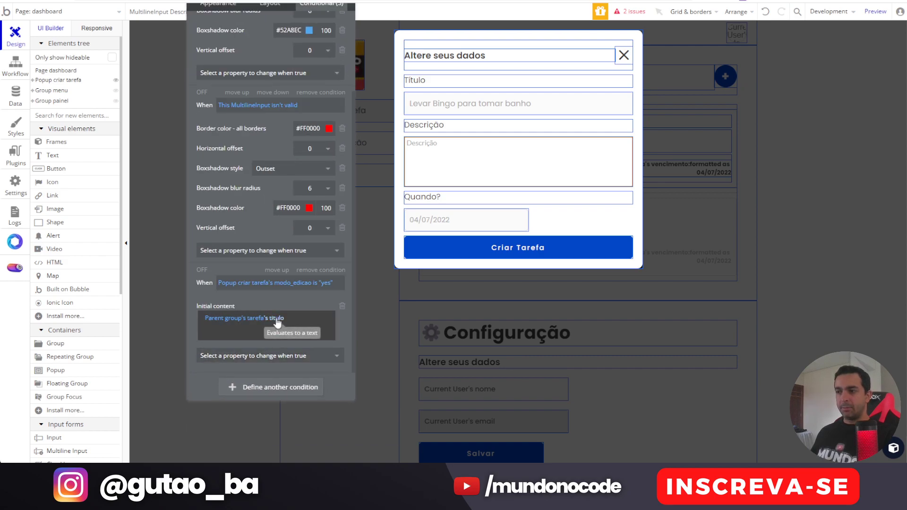
{"action": "left_click", "coordinate": [278, 319]}
{"action": "left_click", "coordinate": [289, 345]}
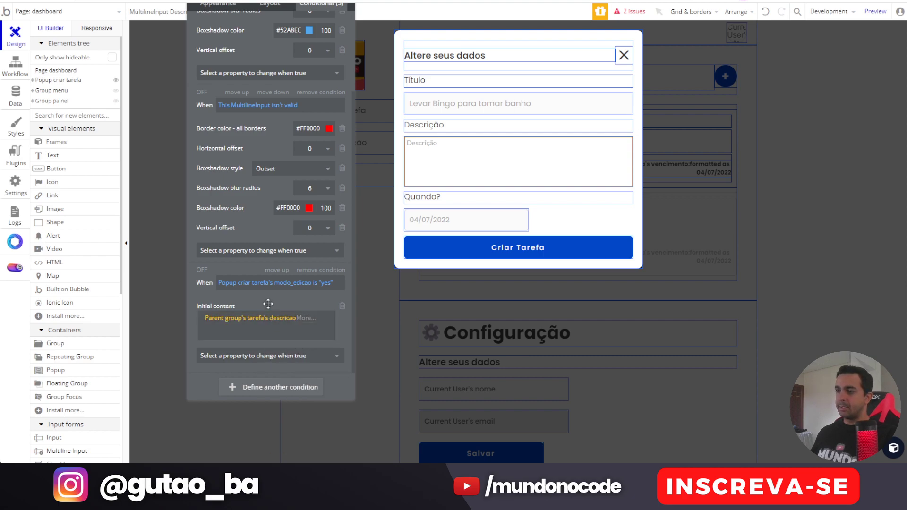
Step: Paste the modo_edicao condition onto the Quando? date picker, with initial content Parent group's tarefa's vencimento
{"action": "left_click", "coordinate": [440, 218]}
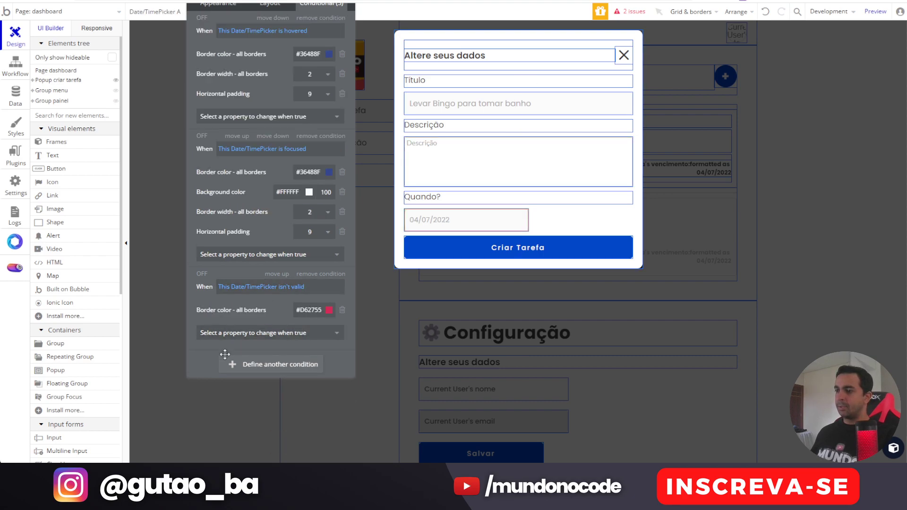
{"action": "right_click", "coordinate": [236, 342]}
{"action": "left_click", "coordinate": [276, 338]}
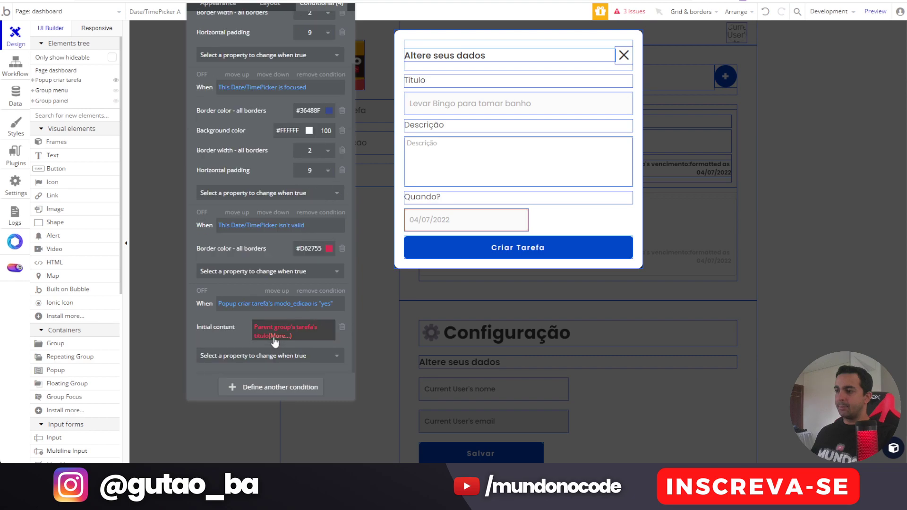
{"action": "left_click", "coordinate": [262, 335]}
{"action": "left_click", "coordinate": [279, 408]}
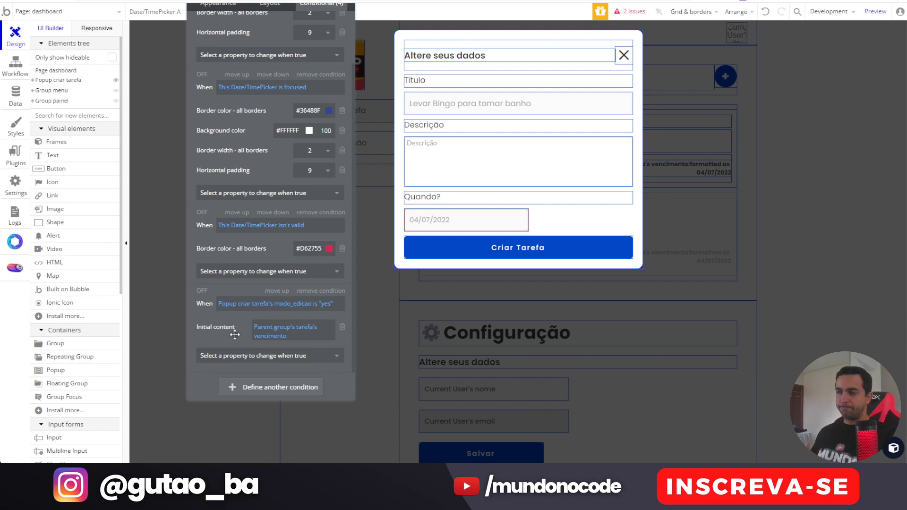
{"action": "left_click_drag", "start_coordinate": [341, 4], "coordinate": [332, 55]}
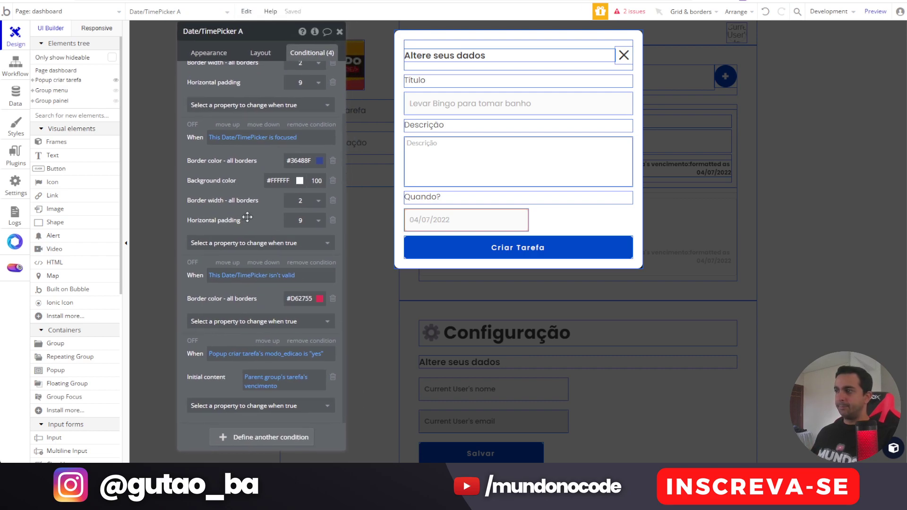
{"action": "left_click", "coordinate": [339, 32]}
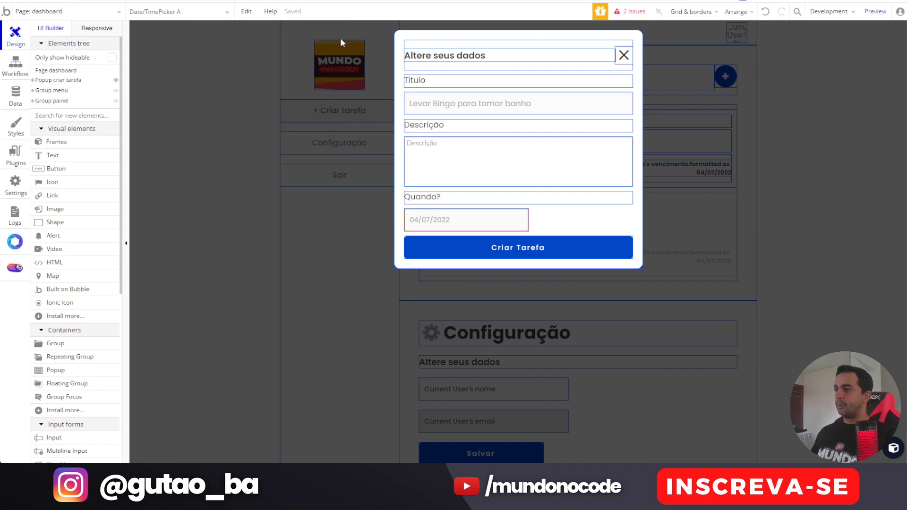
Step: Add a condition to the Criar Tarefa button that changes its text to Salvar when Popup criar tarefa's modo_edicao is "yes"
{"action": "double_click", "coordinate": [532, 248]}
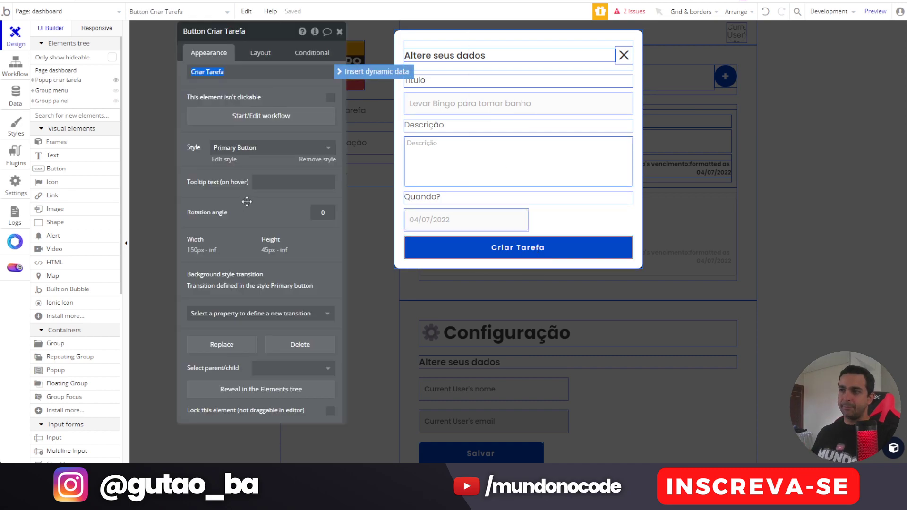
{"action": "left_click_drag", "start_coordinate": [302, 31], "coordinate": [291, 62]}
{"action": "left_click", "coordinate": [297, 87]}
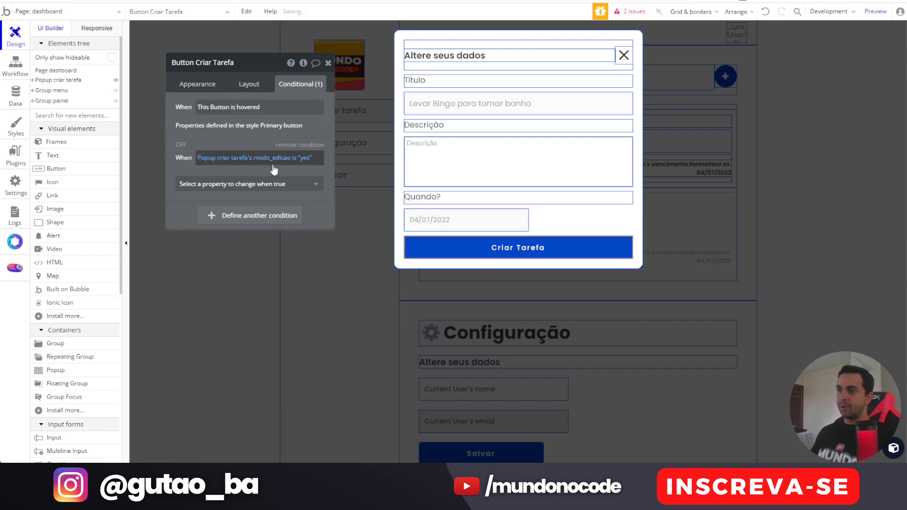
{"action": "left_click", "coordinate": [236, 184]}
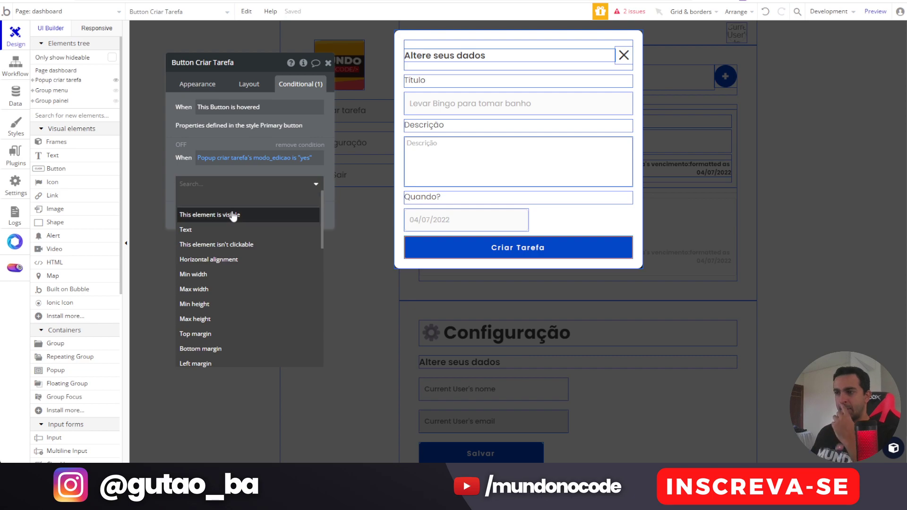
{"action": "left_click", "coordinate": [229, 231]}
{"action": "triple_click", "coordinate": [263, 181]}
{"action": "type", "text": "Salvar"}
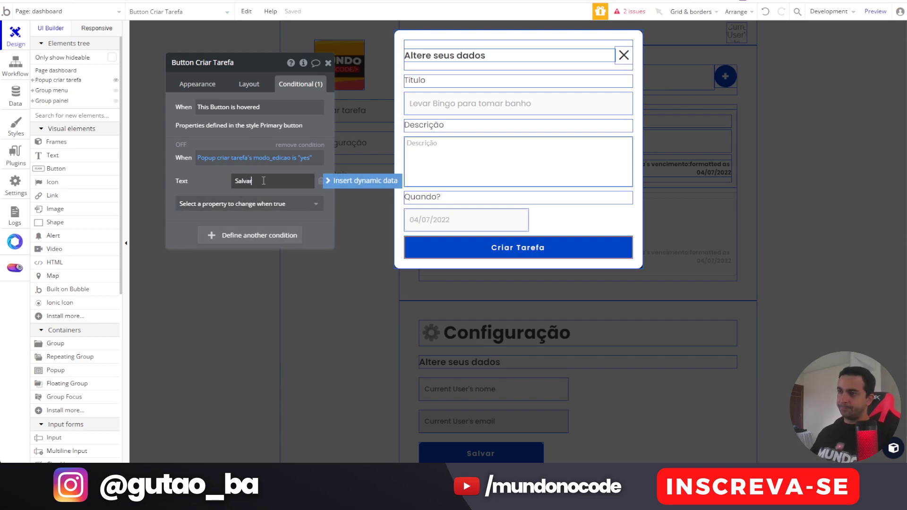
{"action": "left_click", "coordinate": [199, 176]}
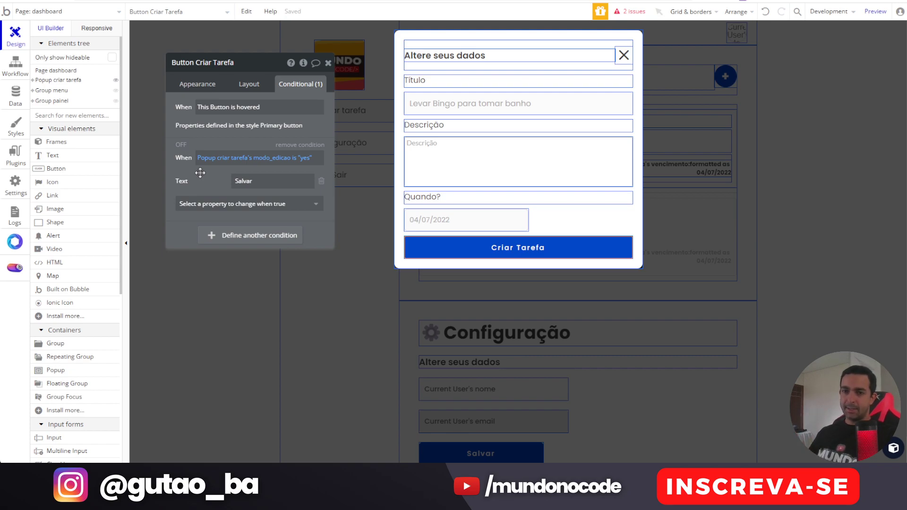
{"action": "left_click", "coordinate": [328, 62]}
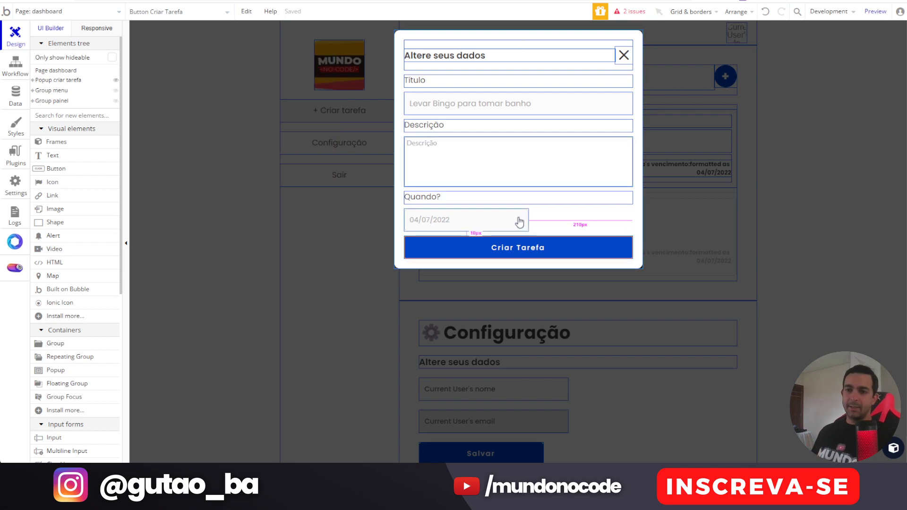
Step: Open the workflow of the popup's Criar Tarefa button and set its event color to Green
{"action": "double_click", "coordinate": [520, 247]}
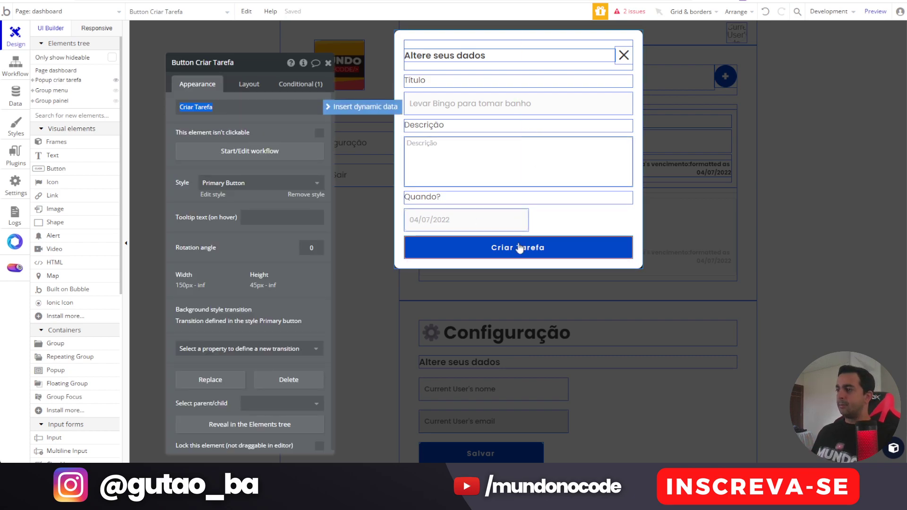
{"action": "left_click", "coordinate": [272, 155]}
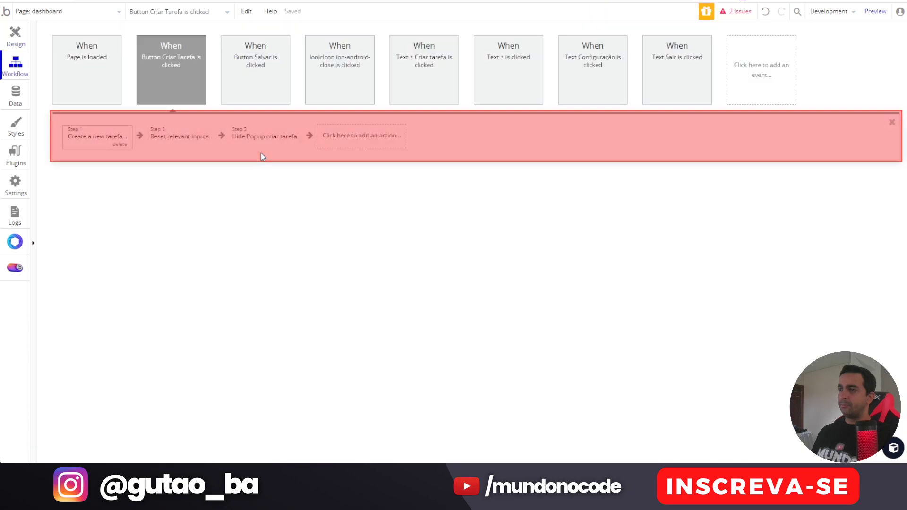
{"action": "double_click", "coordinate": [175, 68]}
{"action": "left_click_drag", "start_coordinate": [189, 96], "coordinate": [364, 97]}
{"action": "left_click", "coordinate": [442, 107]}
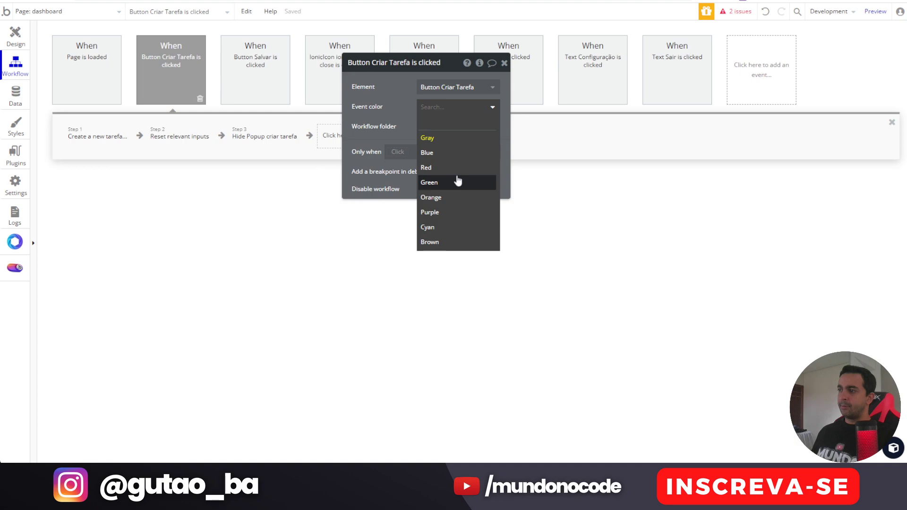
{"action": "left_click", "coordinate": [457, 180]}
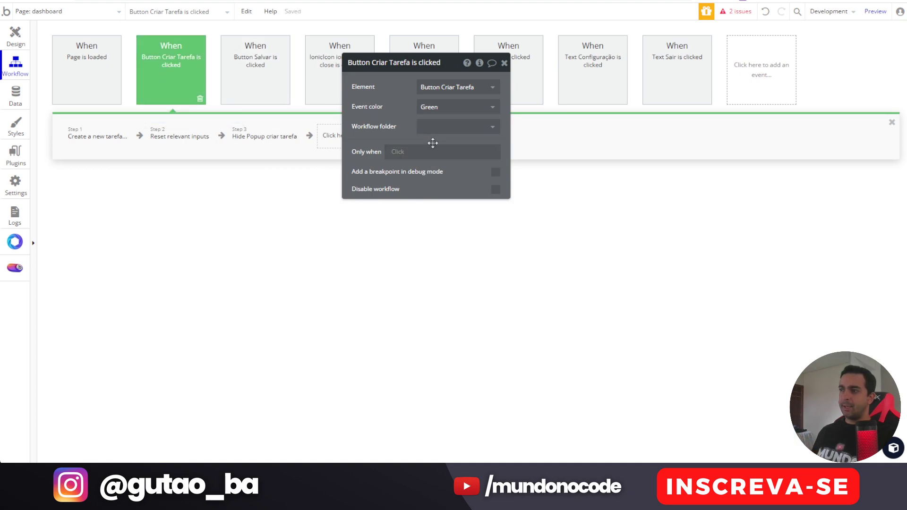
Step: Restrict the Criar Tarefa click event to run only when Popup criar tarefa's modo_edicao is "no"
{"action": "left_click", "coordinate": [396, 151]}
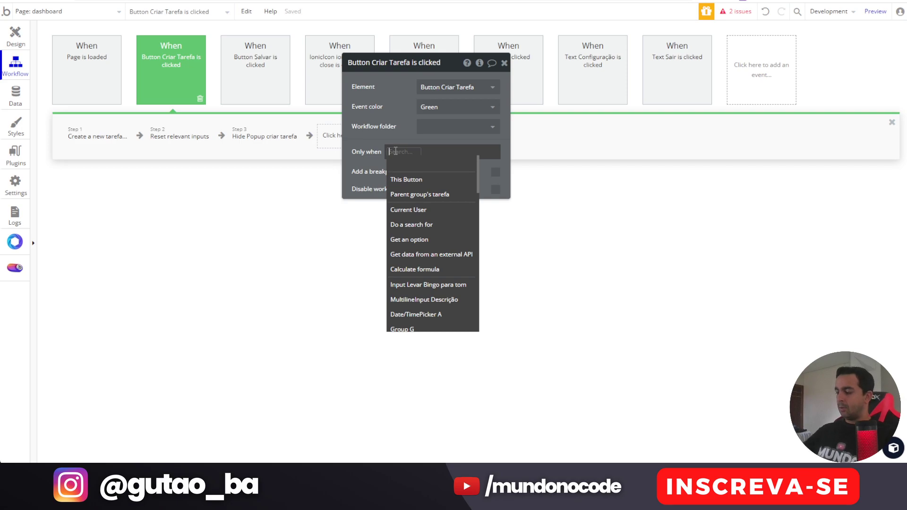
{"action": "type", "text": "pop"}
{"action": "left_click", "coordinate": [402, 182]}
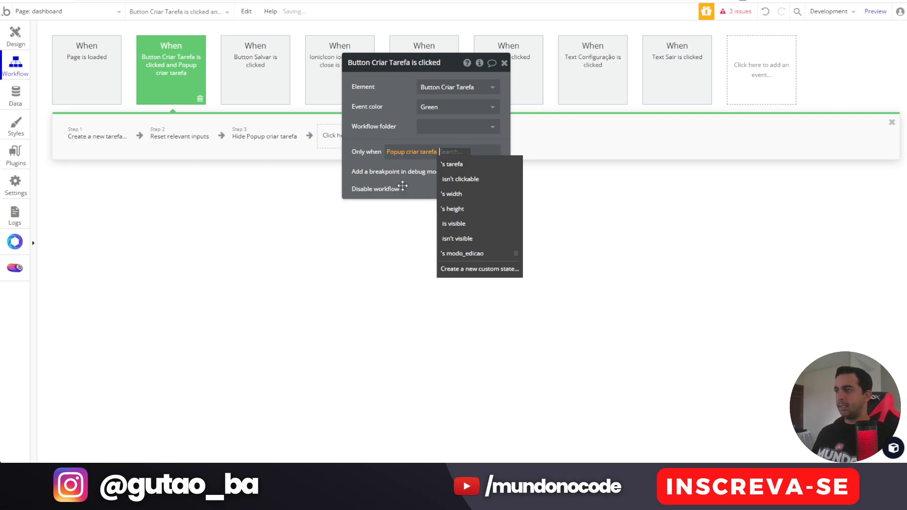
{"action": "left_click", "coordinate": [476, 254]}
{"action": "left_click", "coordinate": [407, 160]}
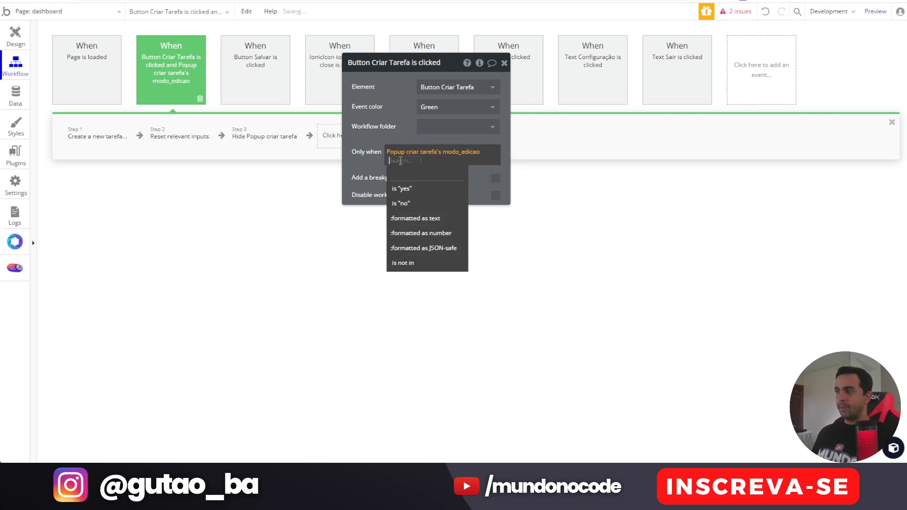
{"action": "left_click", "coordinate": [416, 203]}
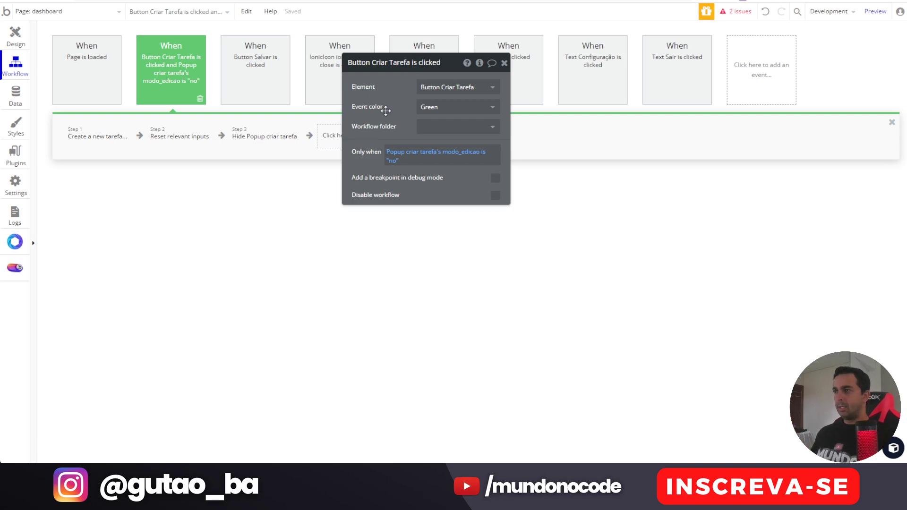
{"action": "left_click_drag", "start_coordinate": [388, 104], "coordinate": [444, 181]}
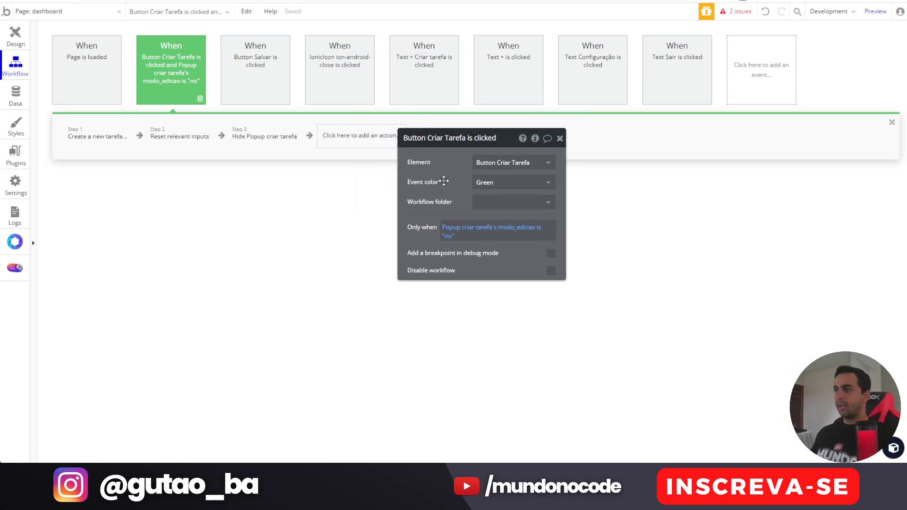
Step: Duplicate the Criar Tarefa click event and set the copy to run only when modo_edicao is "yes"
{"action": "right_click", "coordinate": [176, 81]}
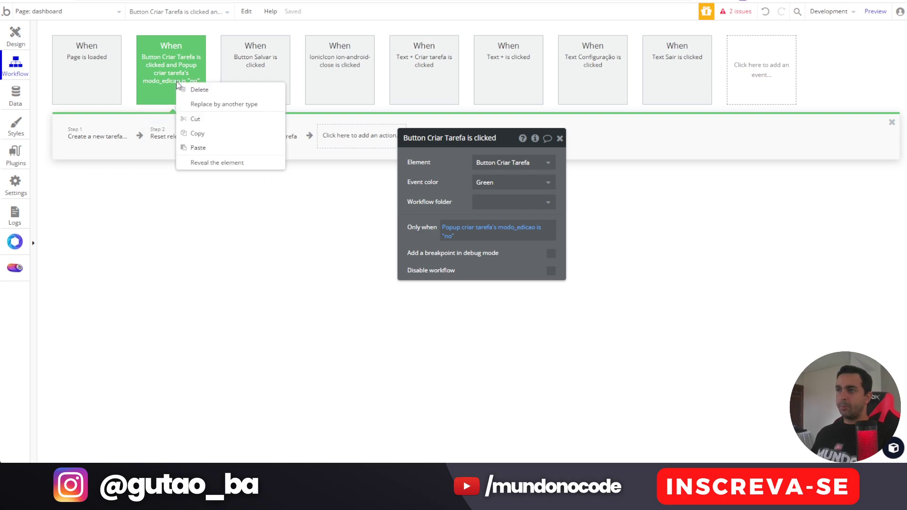
{"action": "left_click", "coordinate": [223, 135]}
{"action": "right_click", "coordinate": [183, 82]}
{"action": "left_click", "coordinate": [234, 147]}
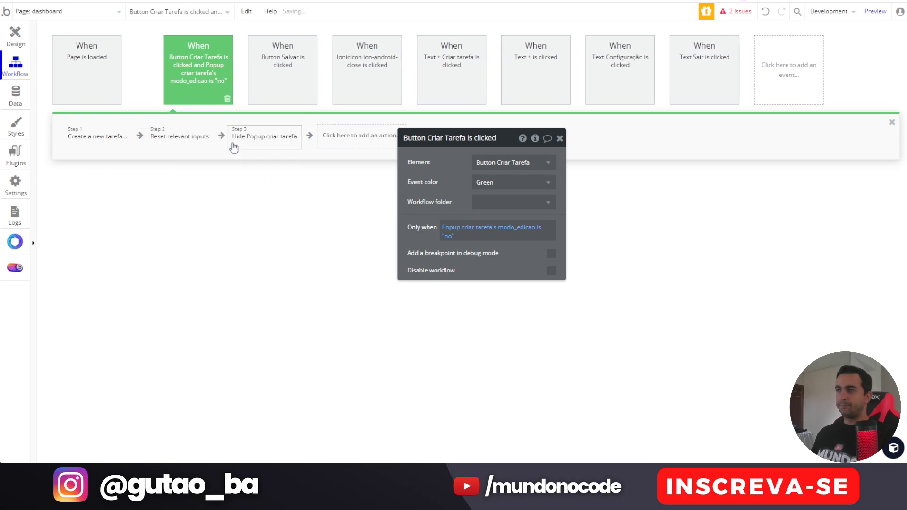
{"action": "left_click", "coordinate": [448, 236]}
{"action": "left_click", "coordinate": [465, 258]}
Step: Replace the duplicated workflow's Create a new tarefa action with a Make changes to thing action on Parent group's tarefa
{"action": "left_click", "coordinate": [97, 144]}
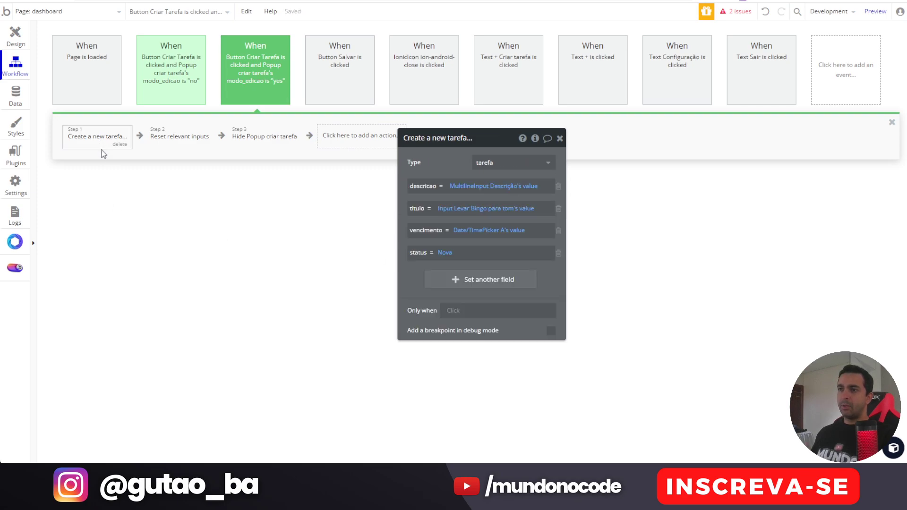
{"action": "left_click", "coordinate": [115, 144]}
{"action": "left_click", "coordinate": [283, 136]}
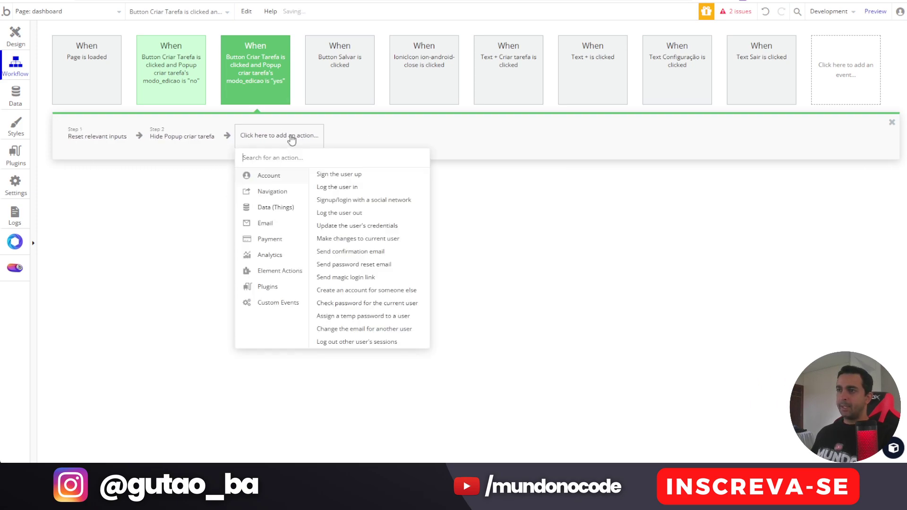
{"action": "mouse_move", "coordinate": [289, 212]}
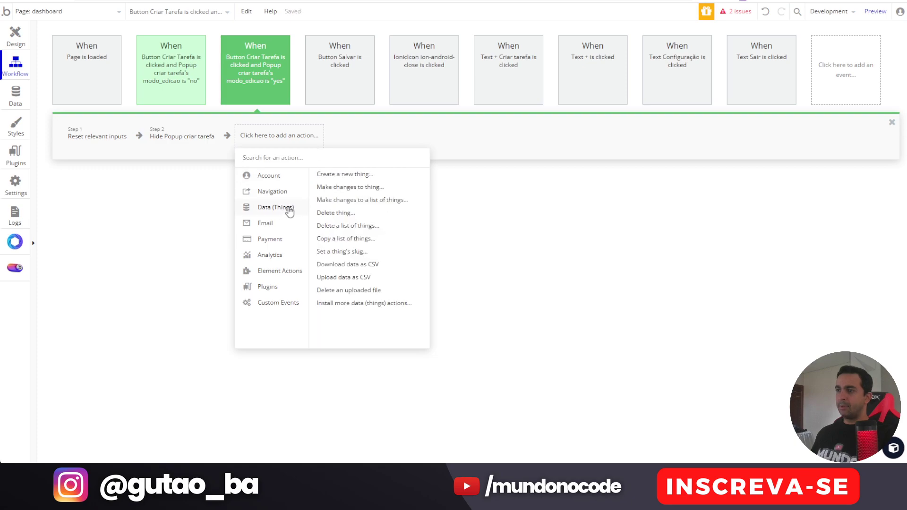
{"action": "left_click", "coordinate": [354, 188]}
{"action": "left_click", "coordinate": [489, 163]}
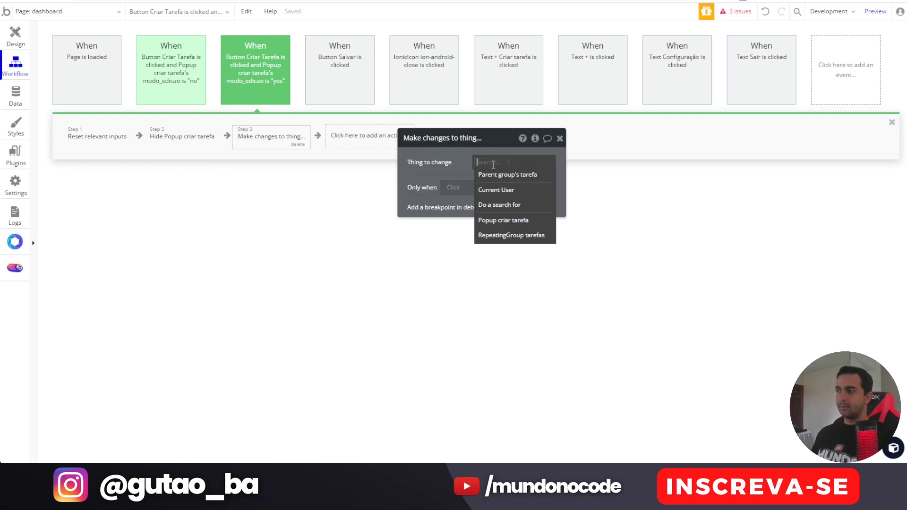
{"action": "left_click", "coordinate": [518, 175]}
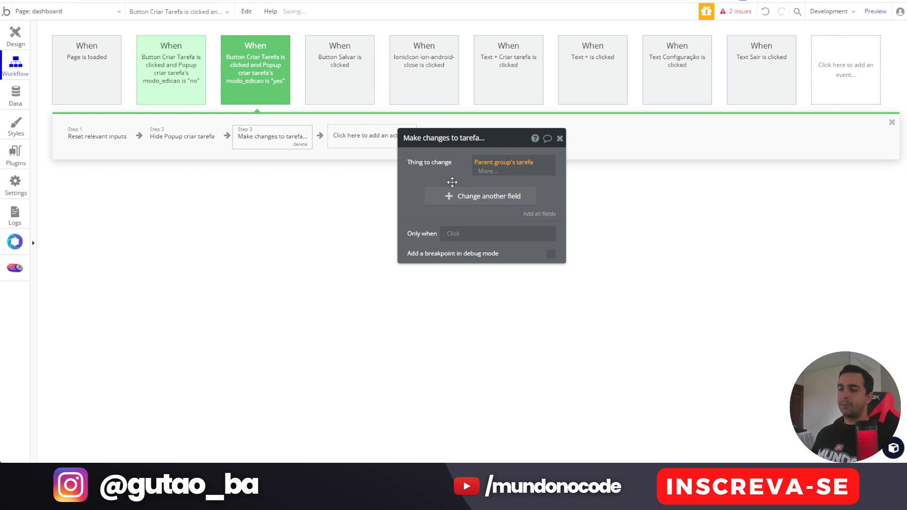
Step: Add all tarefa fields to the change action, with descricao as MultilineInput Descrição's value and status as Pendente
{"action": "left_click", "coordinate": [540, 214]}
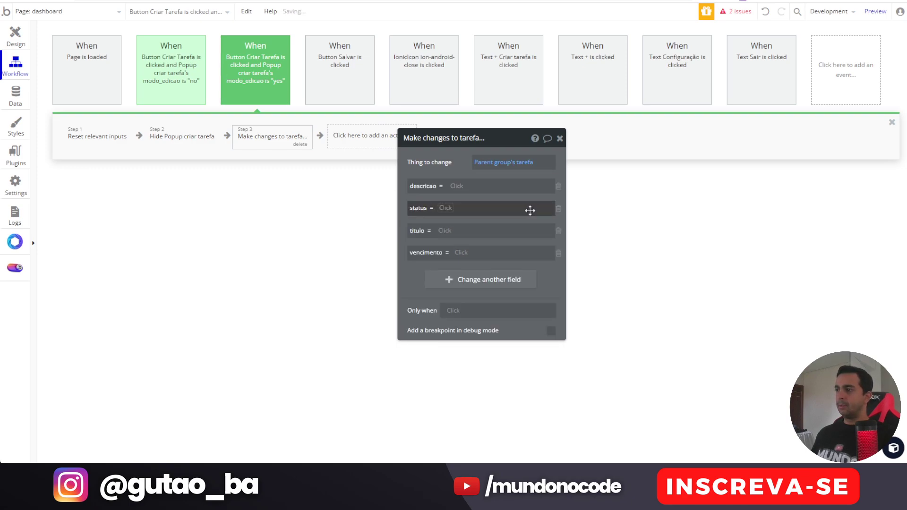
{"action": "left_click", "coordinate": [451, 186]}
{"action": "scroll", "coordinate": [512, 302], "scroll_direction": "down", "scroll_amount": 2}
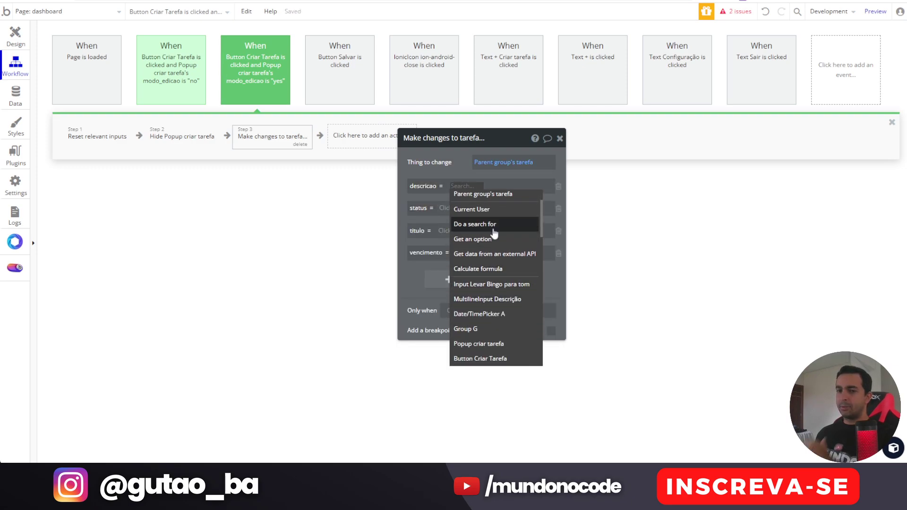
{"action": "left_click", "coordinate": [512, 304]}
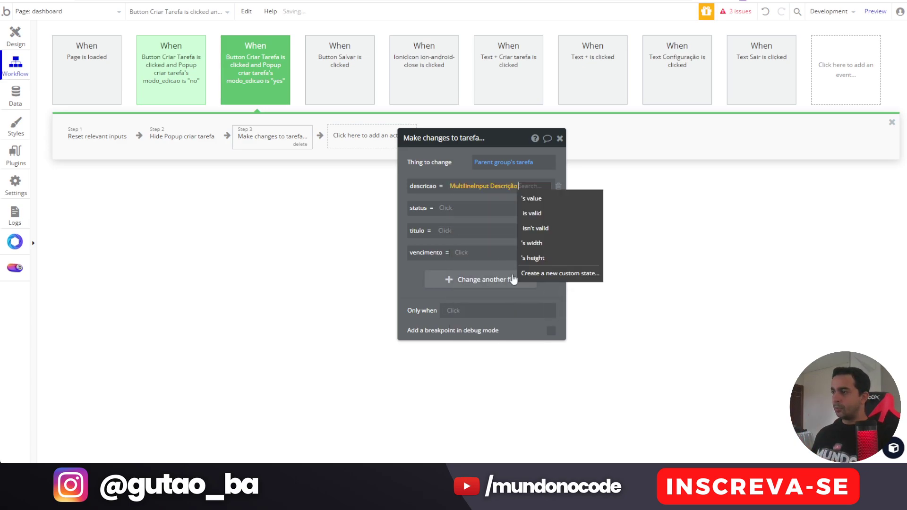
{"action": "left_click", "coordinate": [534, 200]}
{"action": "left_click", "coordinate": [447, 216]}
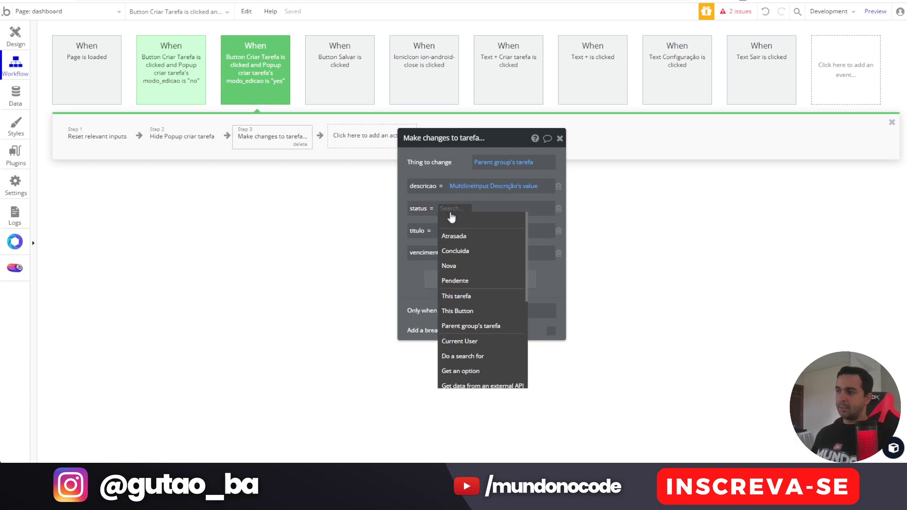
{"action": "left_click", "coordinate": [490, 283]}
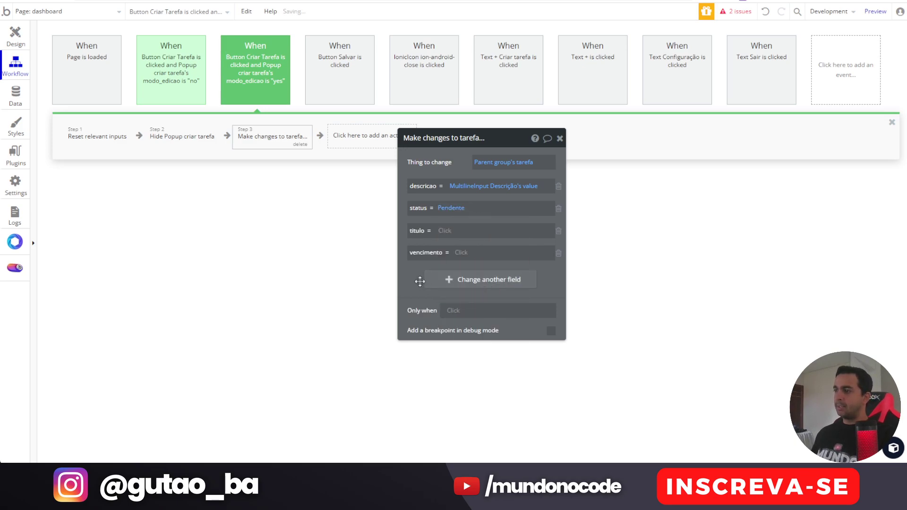
Step: Set titulo to Input Levar Bingo para tom's value and vencimento to Date/TimePicker A's value
{"action": "left_click", "coordinate": [448, 231]}
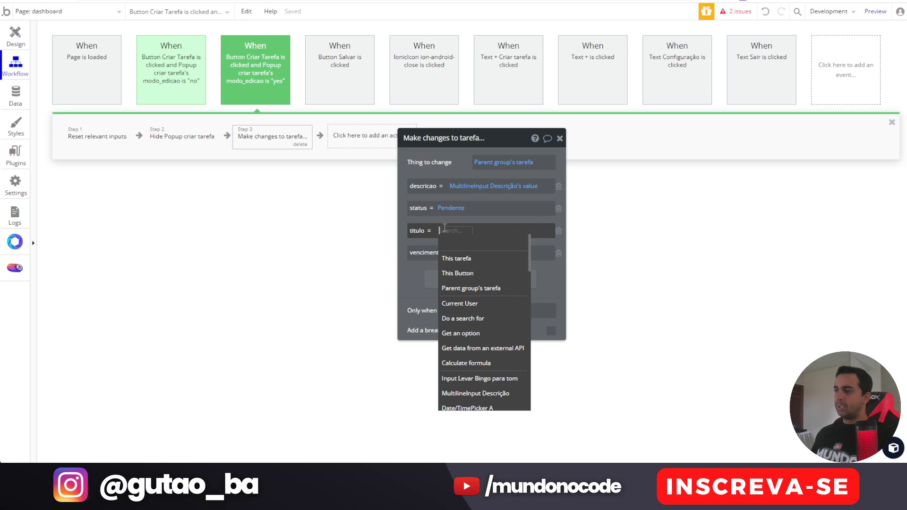
{"action": "scroll", "coordinate": [495, 336], "scroll_direction": "down", "scroll_amount": 2}
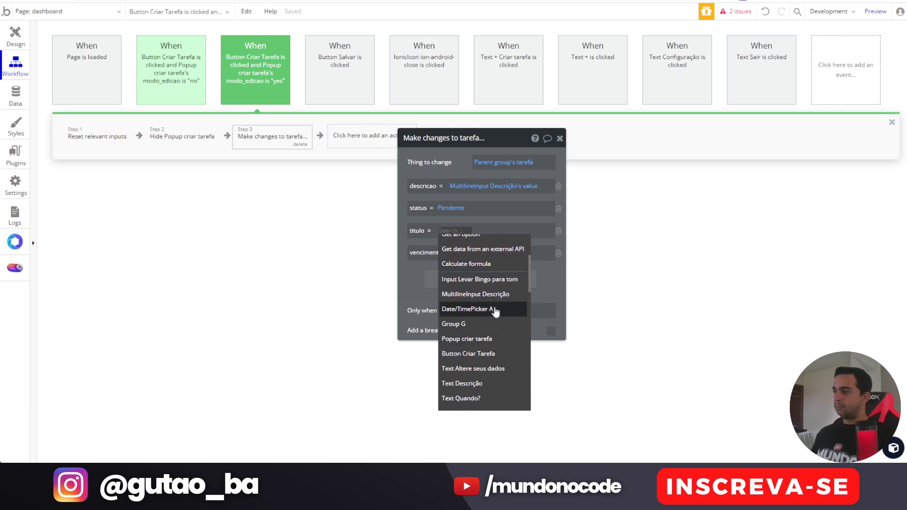
{"action": "left_click", "coordinate": [491, 279]}
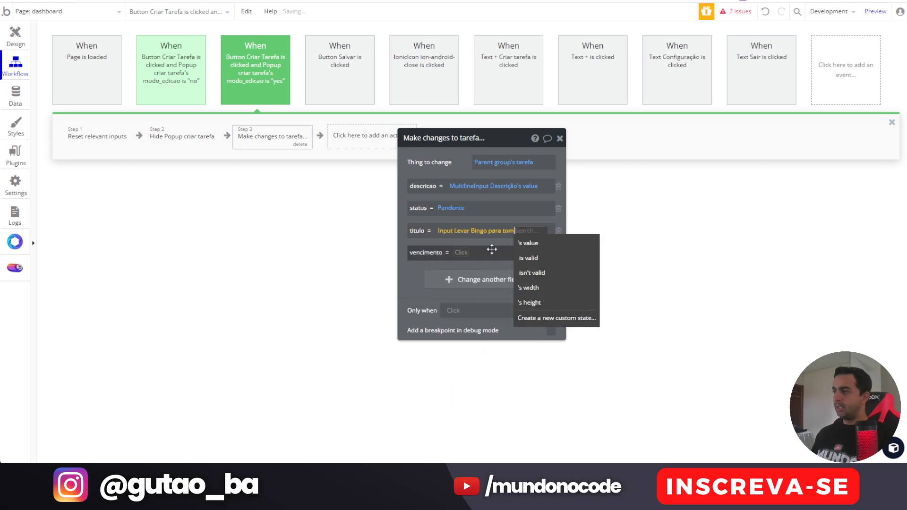
{"action": "left_click", "coordinate": [529, 244]}
{"action": "left_click", "coordinate": [461, 254]}
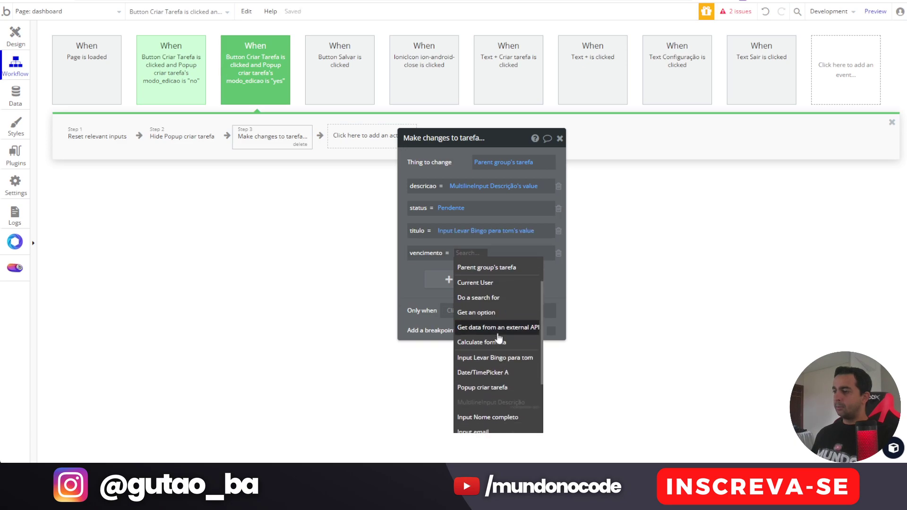
{"action": "left_click", "coordinate": [482, 378]}
{"action": "left_click", "coordinate": [520, 295]}
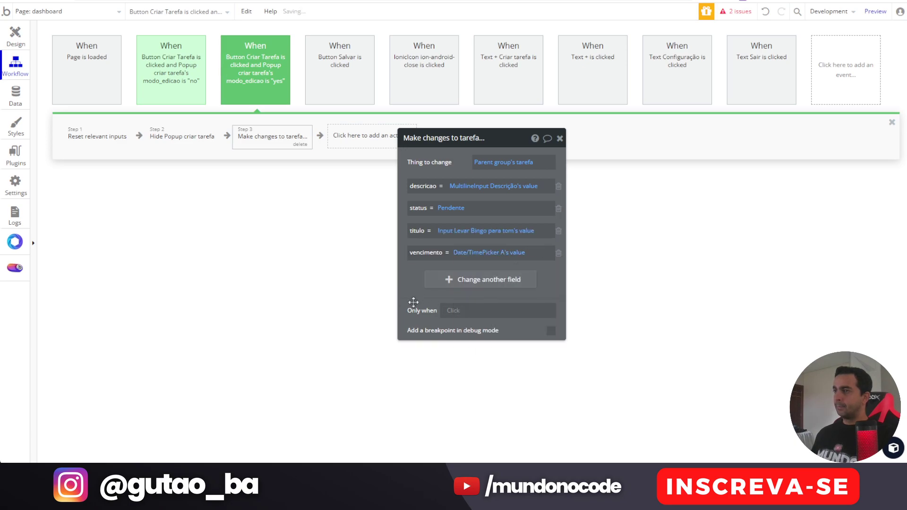
Step: Move the Make changes to tarefa action to the start of the workflow and check the reset and hide actions
{"action": "left_click_drag", "start_coordinate": [257, 138], "coordinate": [109, 147]}
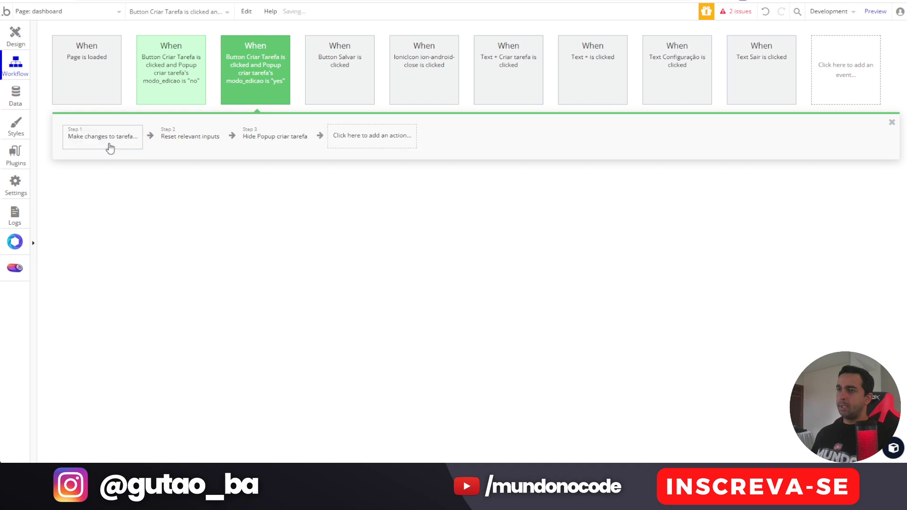
{"action": "left_click", "coordinate": [110, 144]}
{"action": "left_click", "coordinate": [215, 139]}
{"action": "left_click", "coordinate": [268, 140]}
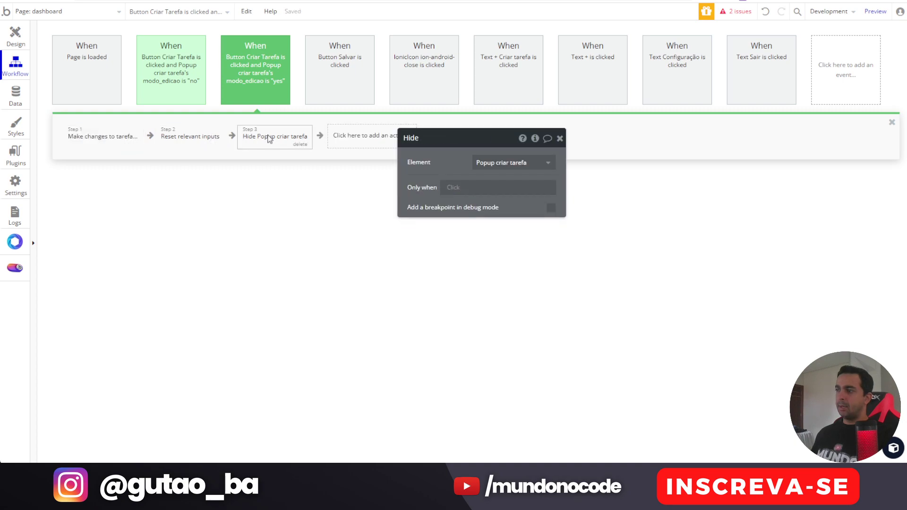
{"action": "left_click", "coordinate": [560, 138]}
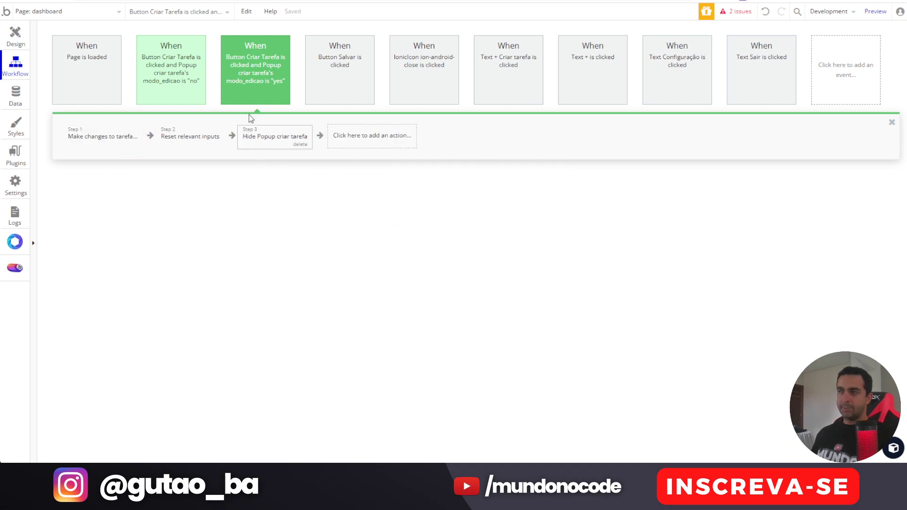
Step: Set the event color of the modo_edicao "yes" Criar Tarefa event to Orange
{"action": "left_click", "coordinate": [260, 73]}
{"action": "left_click", "coordinate": [510, 182]}
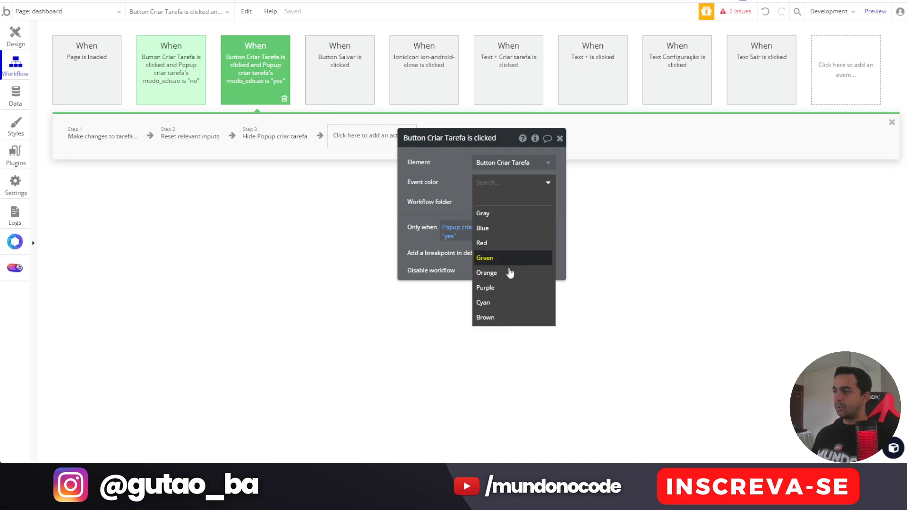
{"action": "left_click", "coordinate": [486, 273]}
Step: Return from the Criar Tarefa workflow to the page design and select the outer Group tarefa in the task list's first cell
{"action": "right_click", "coordinate": [152, 86]}
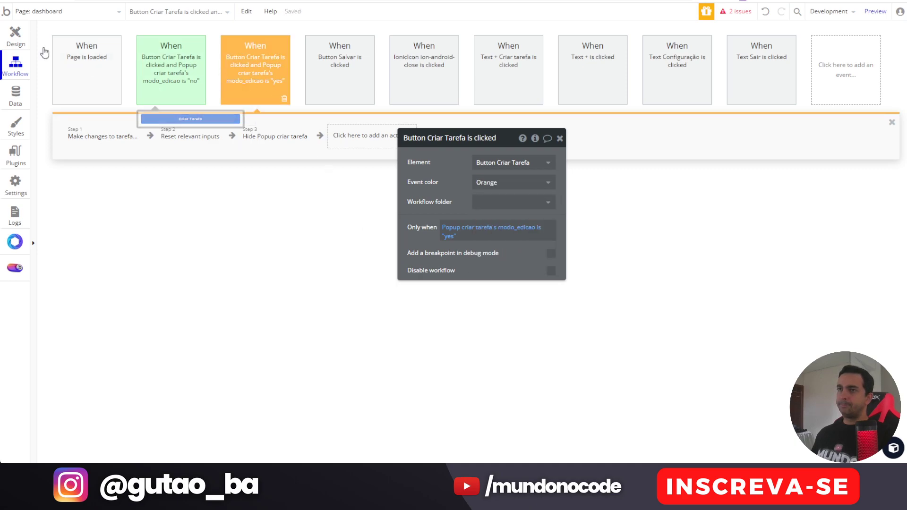
{"action": "left_click", "coordinate": [189, 119]}
{"action": "left_click_drag", "start_coordinate": [493, 211], "coordinate": [305, 138]}
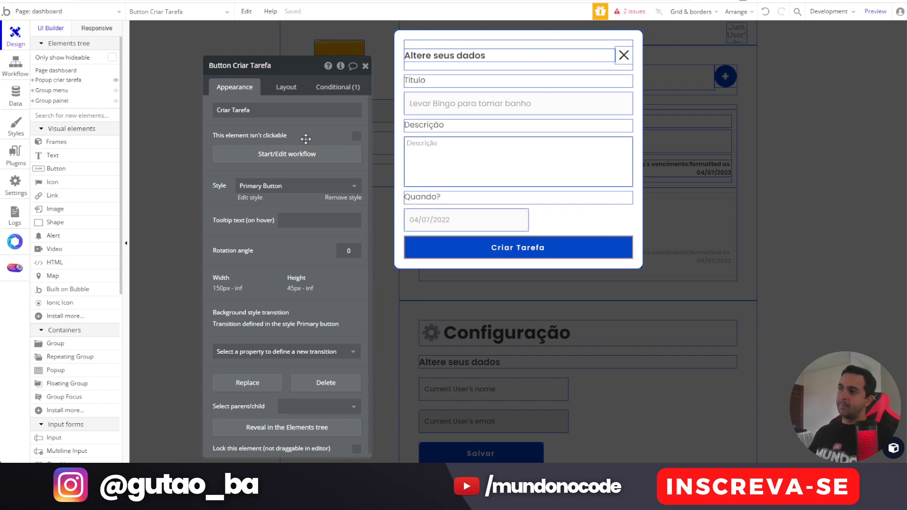
{"action": "left_click", "coordinate": [747, 192]}
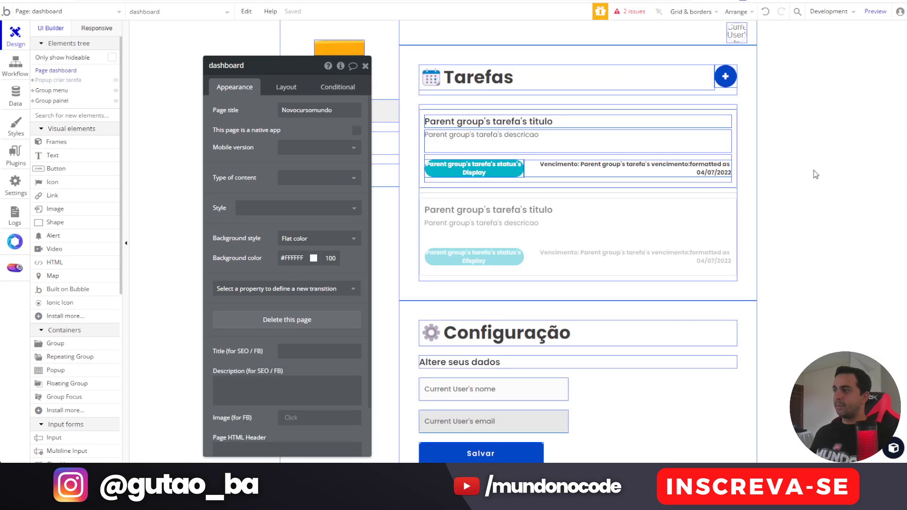
{"action": "left_click", "coordinate": [514, 187]}
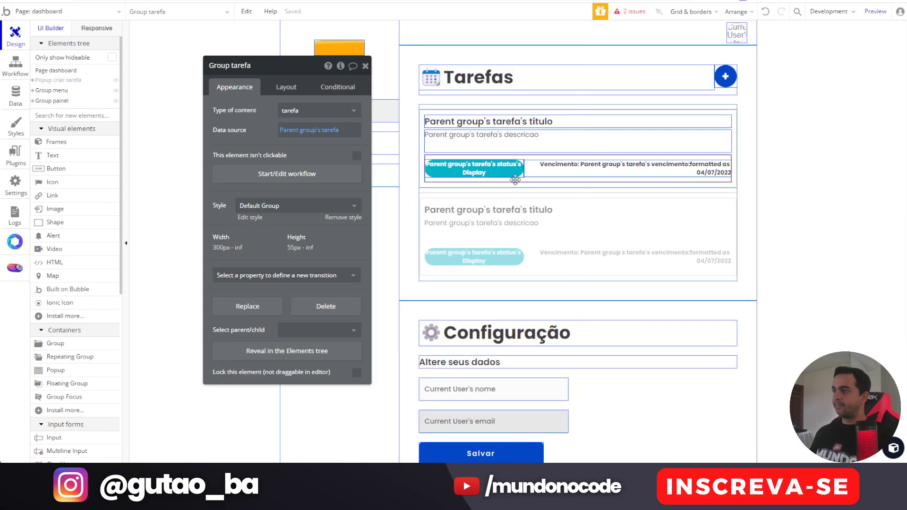
{"action": "left_click", "coordinate": [525, 154]}
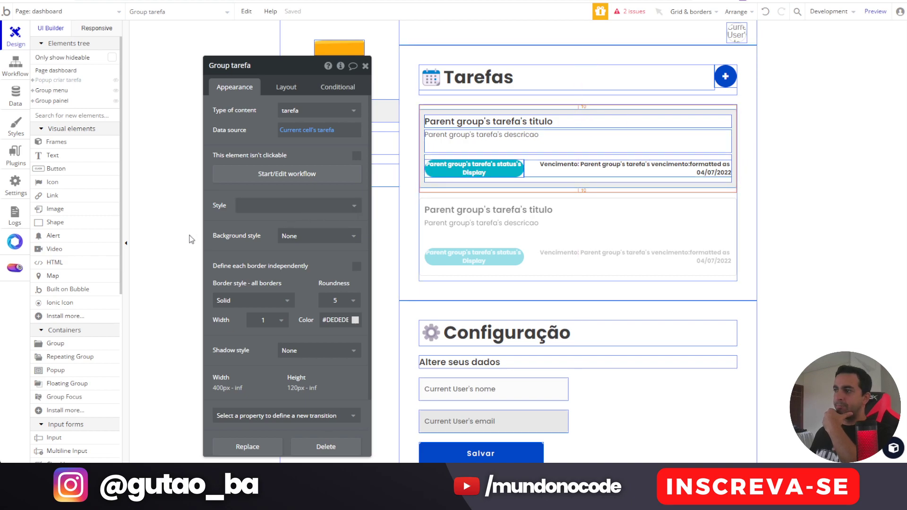
Step: Add an Ionic Icon above the title inside the task cell and choose the ion-edit pencil for it
{"action": "left_click", "coordinate": [60, 302]}
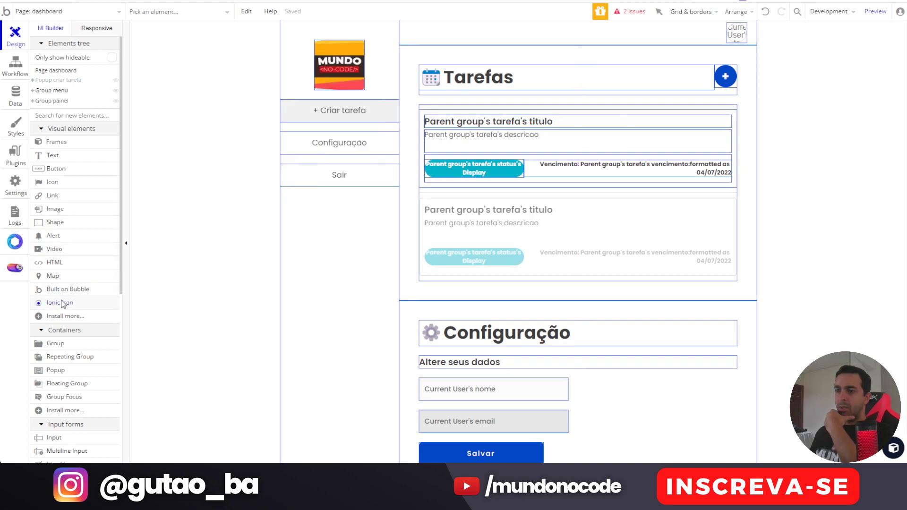
{"action": "left_click", "coordinate": [603, 119]}
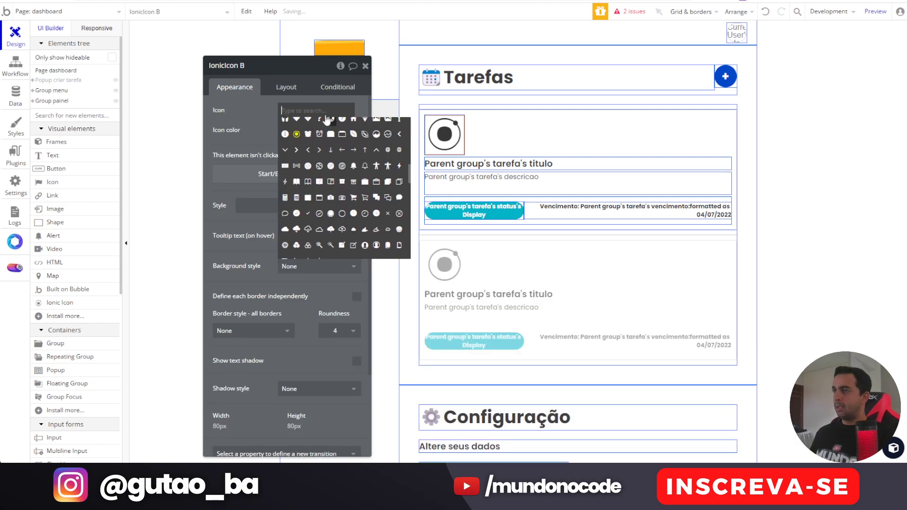
{"action": "type", "text": "pe"}
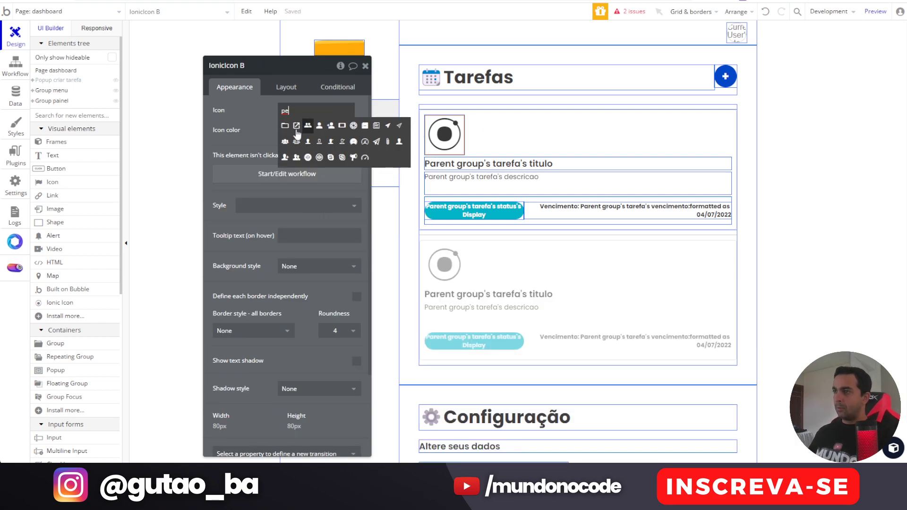
{"action": "key", "text": "BackSpace"}
{"action": "key", "text": "BackSpace"}
{"action": "type", "text": "ed"}
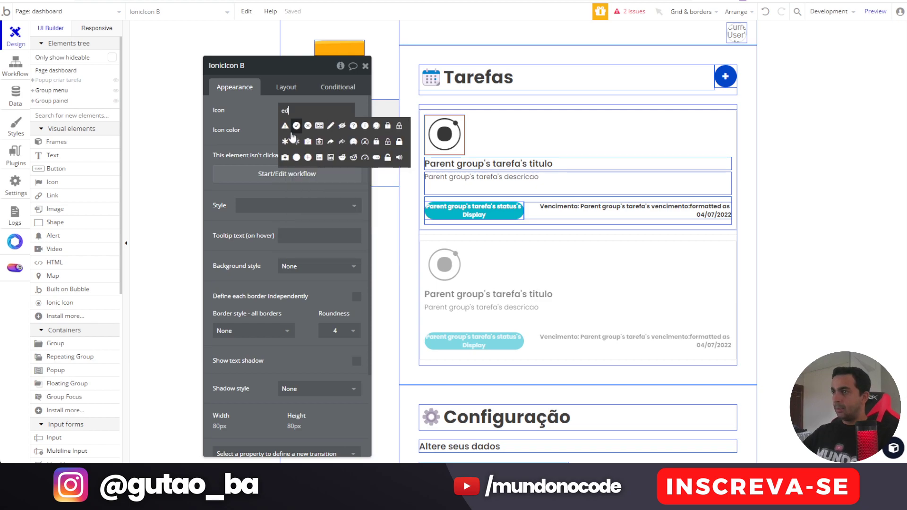
{"action": "left_click", "coordinate": [330, 126]}
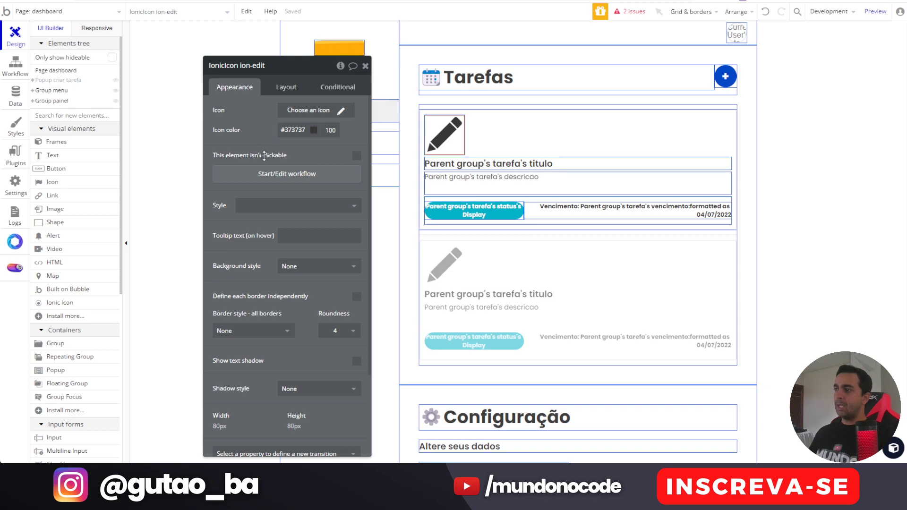
Step: Give the pencil icon a solid border 5 wide and make the border color fully transparent
{"action": "scroll", "coordinate": [264, 155], "scroll_direction": "down", "scroll_amount": 3}
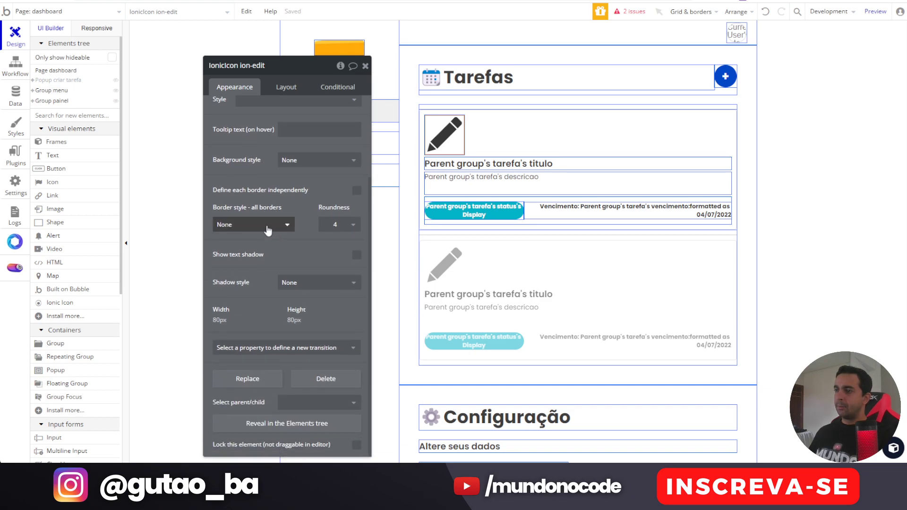
{"action": "left_click", "coordinate": [260, 224]}
{"action": "left_click", "coordinate": [260, 254]}
{"action": "left_click", "coordinate": [263, 243]}
{"action": "type", "text": "5"}
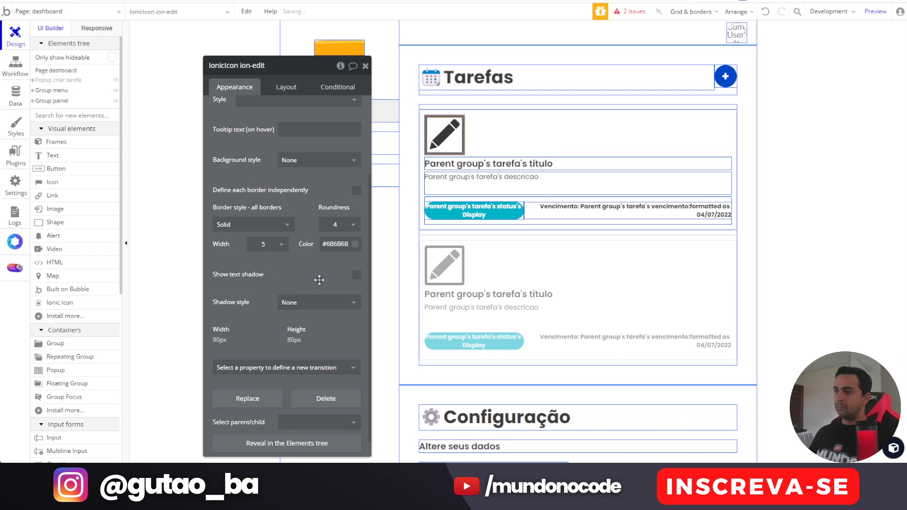
{"action": "left_click", "coordinate": [336, 244]}
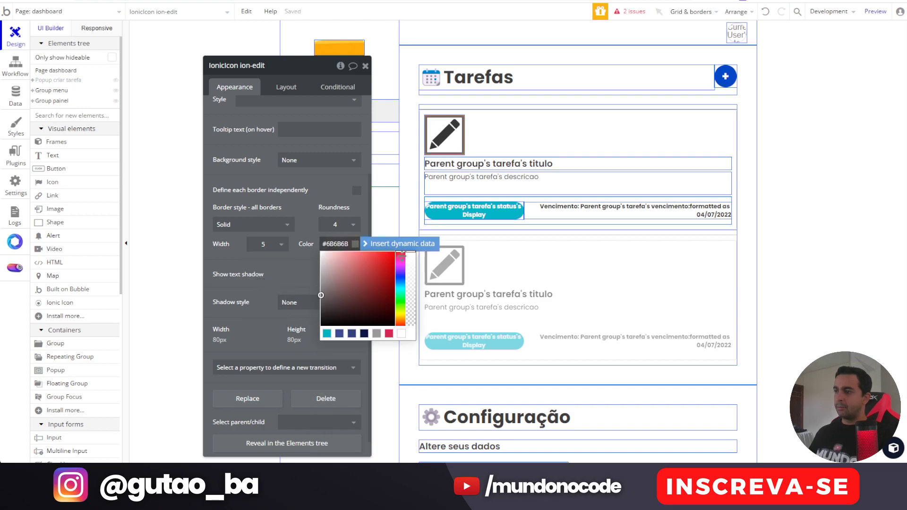
{"action": "left_click_drag", "start_coordinate": [411, 257], "coordinate": [411, 341]}
{"action": "left_click", "coordinate": [272, 273]}
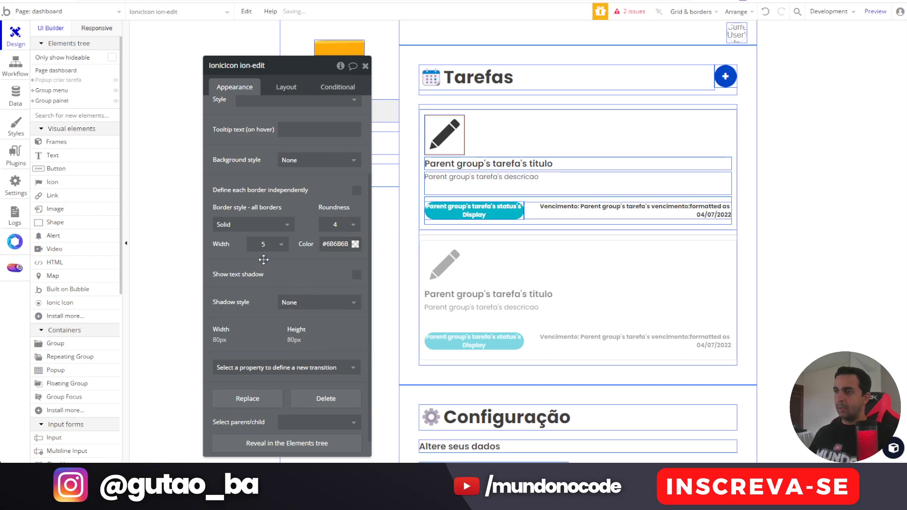
Step: Set the pencil icon's fixed width and fixed height to 35 px each
{"action": "left_click", "coordinate": [286, 87]}
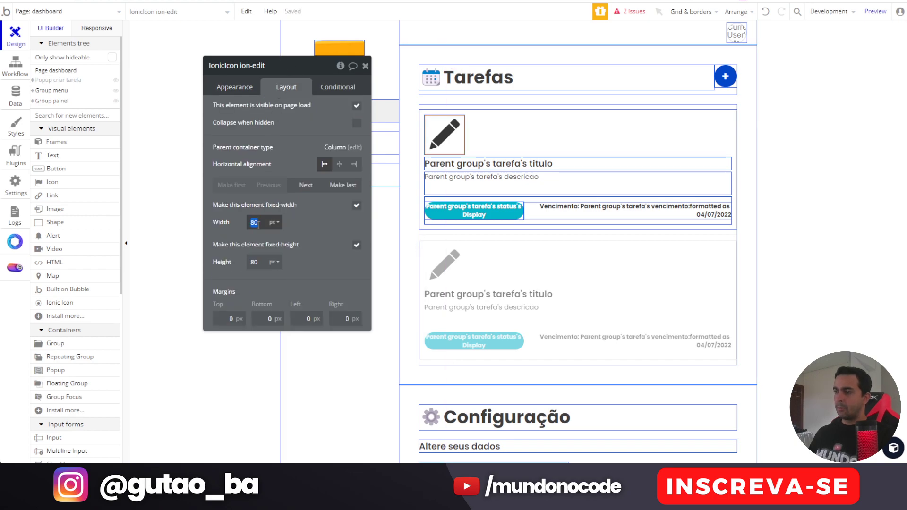
{"action": "type", "text": "35"}
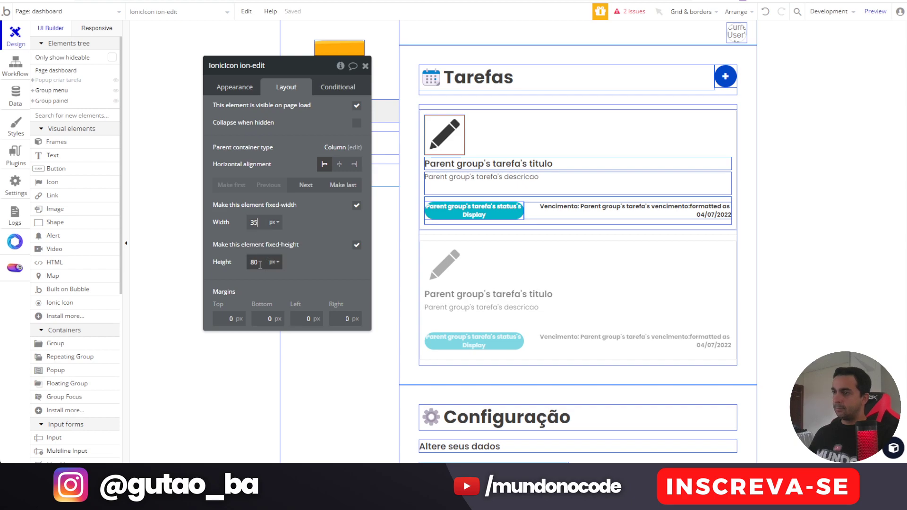
{"action": "left_click", "coordinate": [260, 263]}
{"action": "type", "text": "35"}
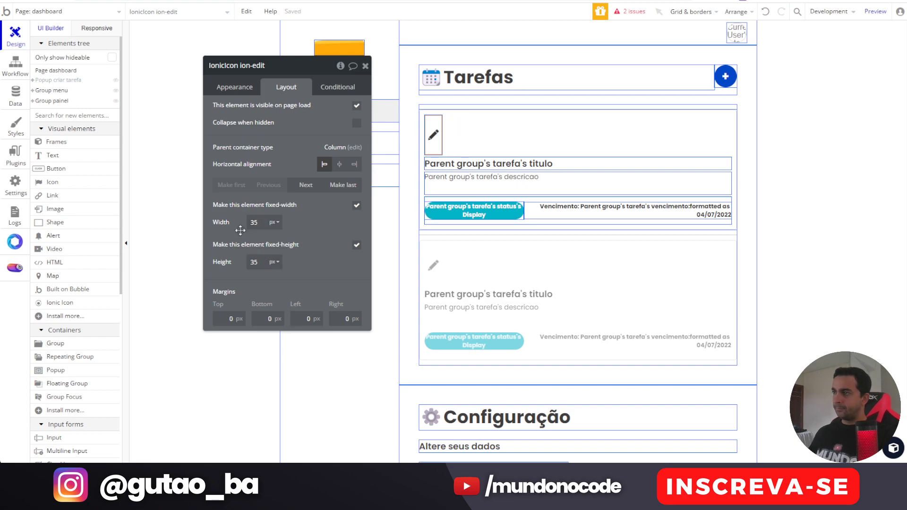
Step: Set the pencil icon's color to light gray #B3B3B3
{"action": "left_click", "coordinate": [243, 86]}
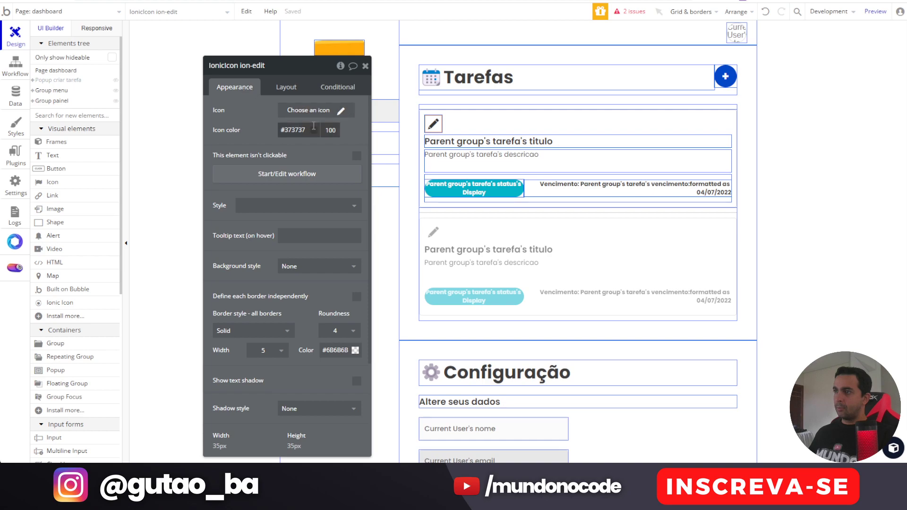
{"action": "left_click", "coordinate": [313, 126]}
{"action": "left_click_drag", "start_coordinate": [283, 166], "coordinate": [275, 161]}
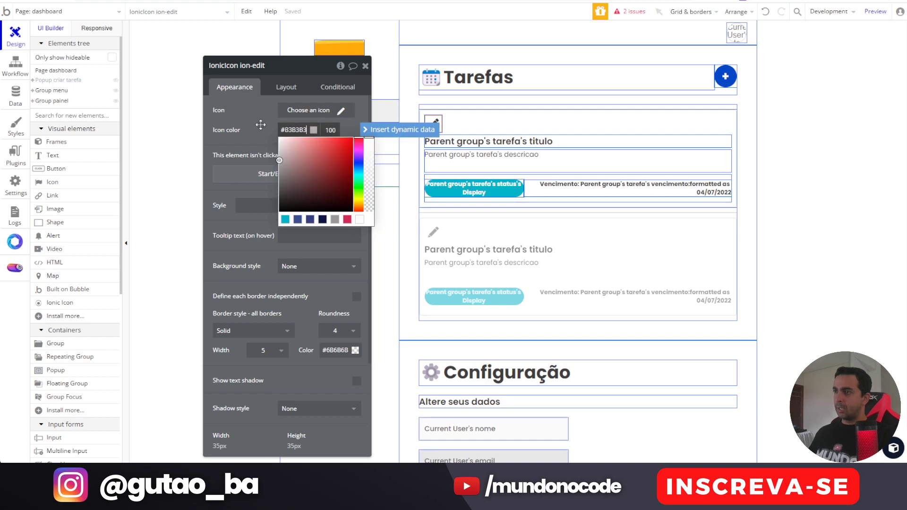
{"action": "left_click", "coordinate": [261, 124]}
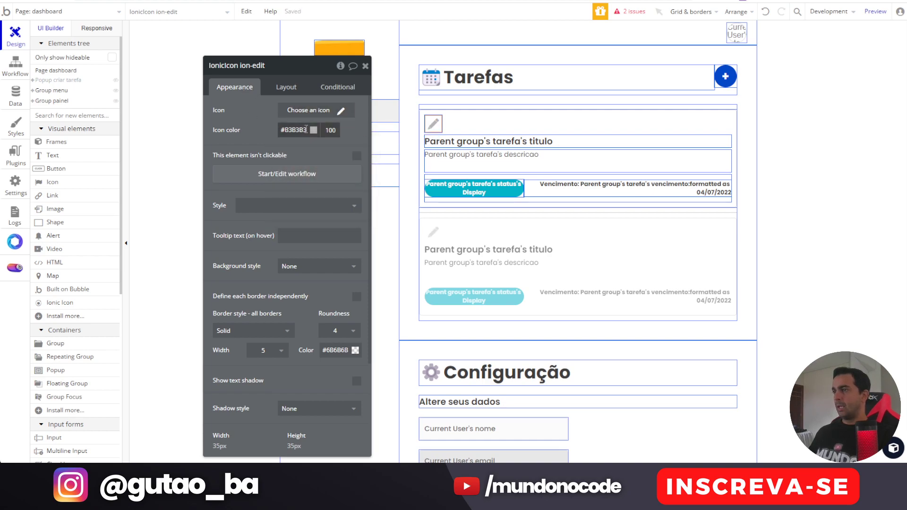
Step: Add a condition that changes the pencil icon's color to #757575 when This IonicIcon is hovered
{"action": "left_click", "coordinate": [338, 87]}
{"action": "left_click", "coordinate": [289, 109]}
{"action": "left_click", "coordinate": [250, 115]}
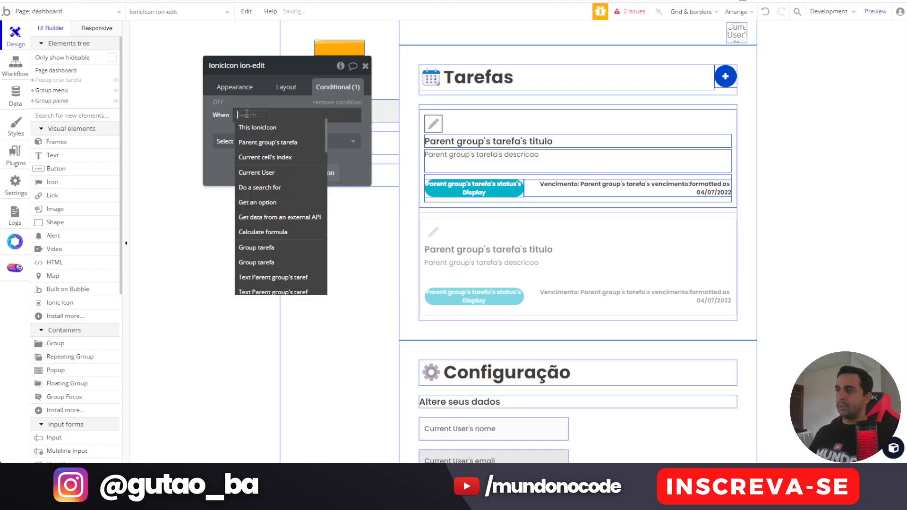
{"action": "left_click", "coordinate": [257, 127]}
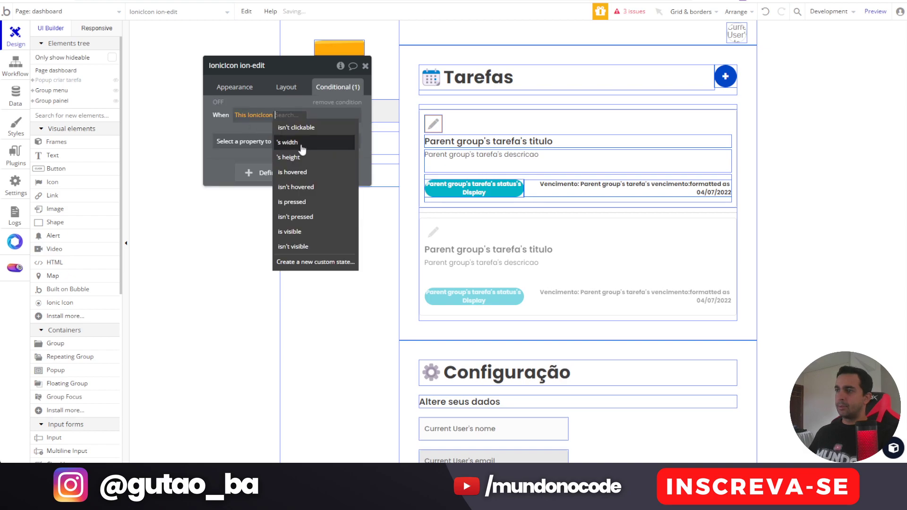
{"action": "left_click", "coordinate": [304, 172]}
{"action": "left_click", "coordinate": [305, 148]}
{"action": "left_click", "coordinate": [237, 201]}
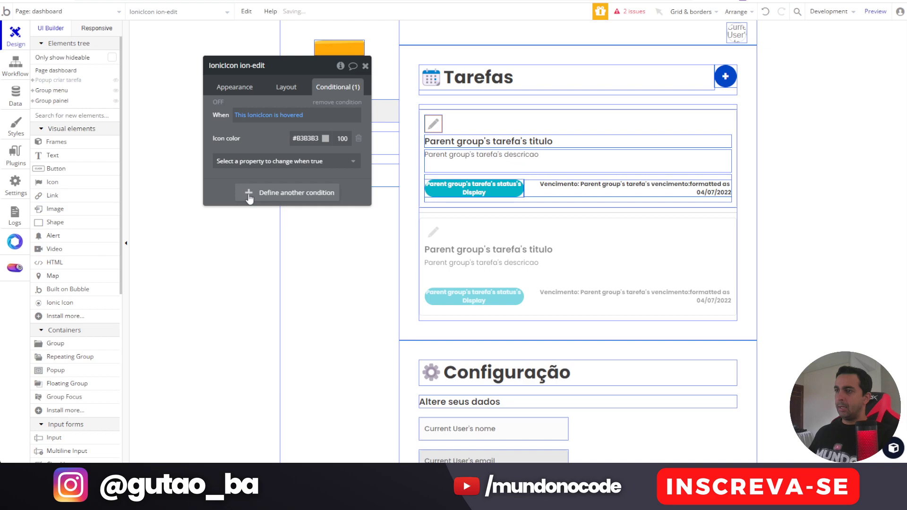
{"action": "left_click", "coordinate": [304, 138]}
{"action": "left_click", "coordinate": [307, 141]}
{"action": "left_click_drag", "start_coordinate": [293, 172], "coordinate": [292, 189]}
{"action": "left_click", "coordinate": [259, 143]}
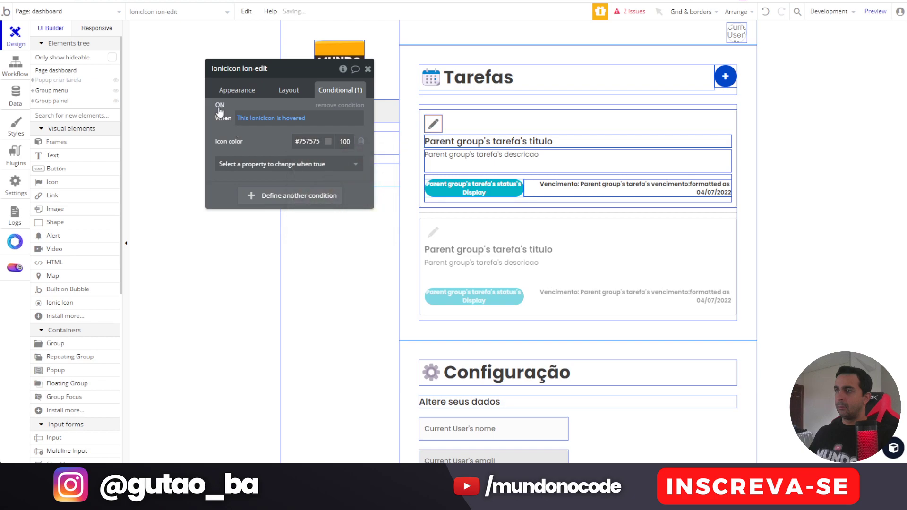
Step: Group the task title and pencil icon in a Row container and set its minimum height to 35 px
{"action": "left_click", "coordinate": [558, 142]}
{"action": "left_click", "coordinate": [434, 124], "text": "shift"}
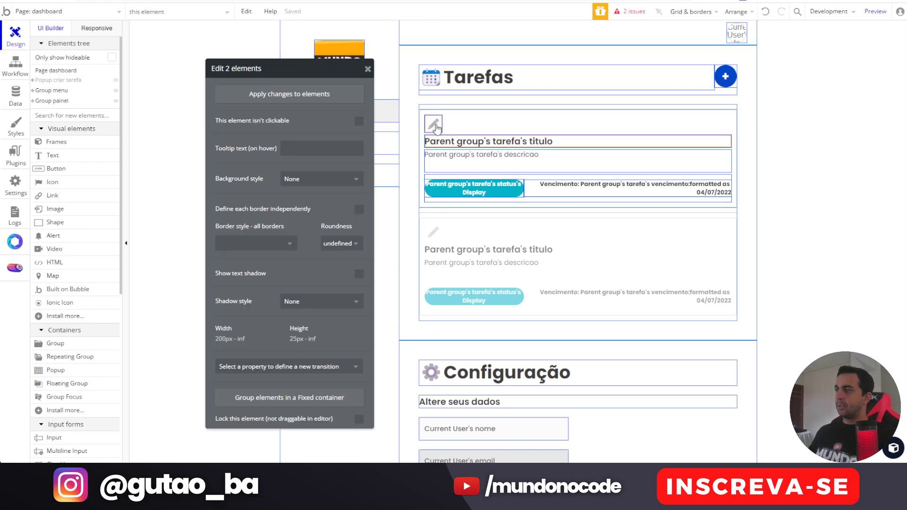
{"action": "right_click", "coordinate": [435, 125]}
{"action": "left_click", "coordinate": [497, 190]}
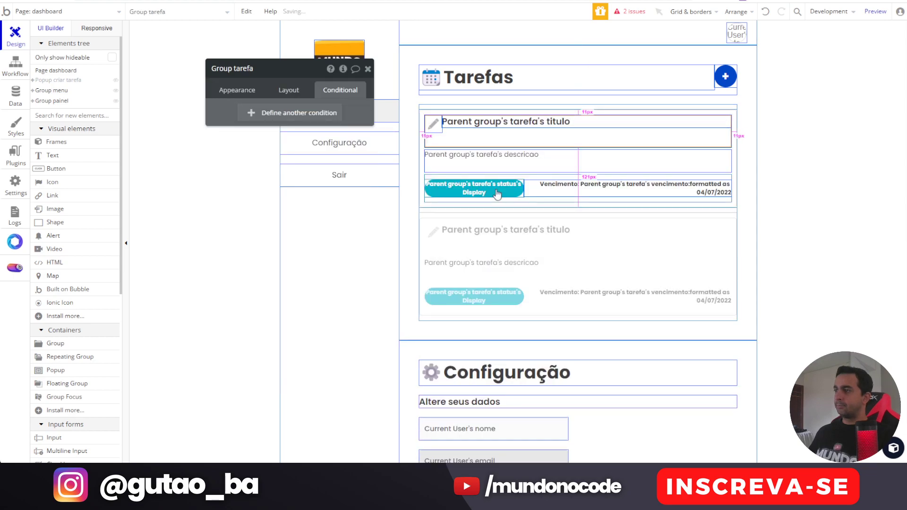
{"action": "left_click", "coordinate": [280, 90]}
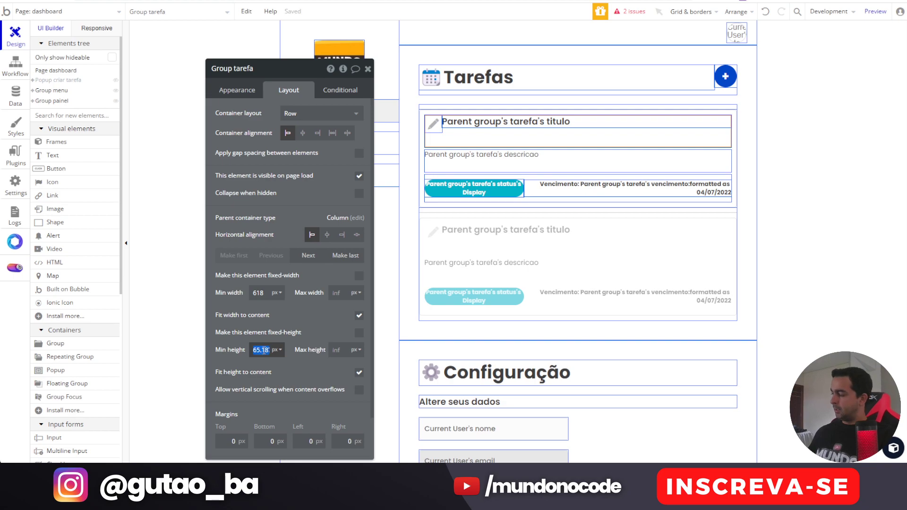
{"action": "type", "text": "35"}
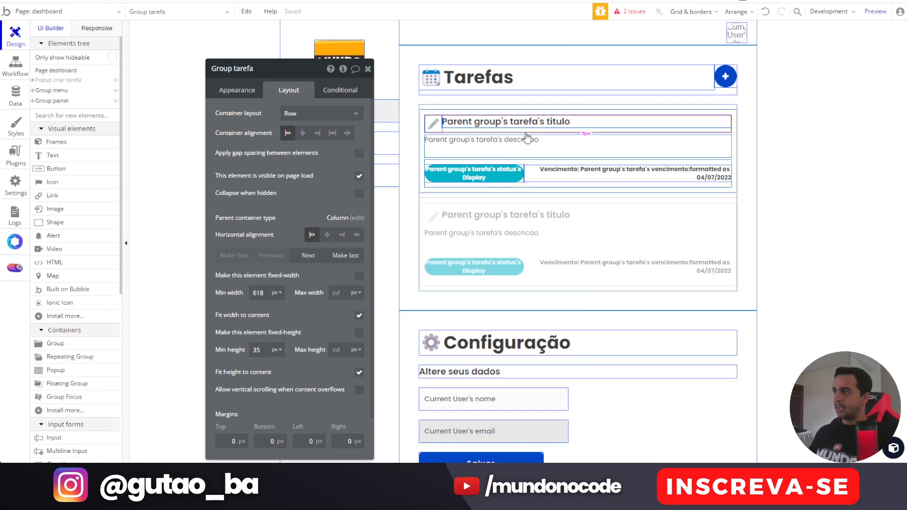
Step: Make the pencil icon the last element in its row, after the task title
{"action": "left_click", "coordinate": [434, 125]}
{"action": "left_click", "coordinate": [345, 188]}
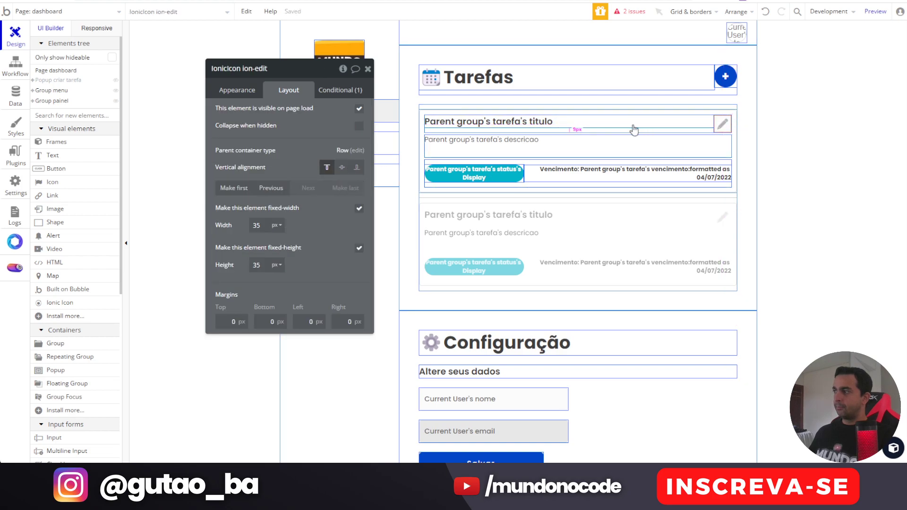
{"action": "left_click", "coordinate": [368, 69]}
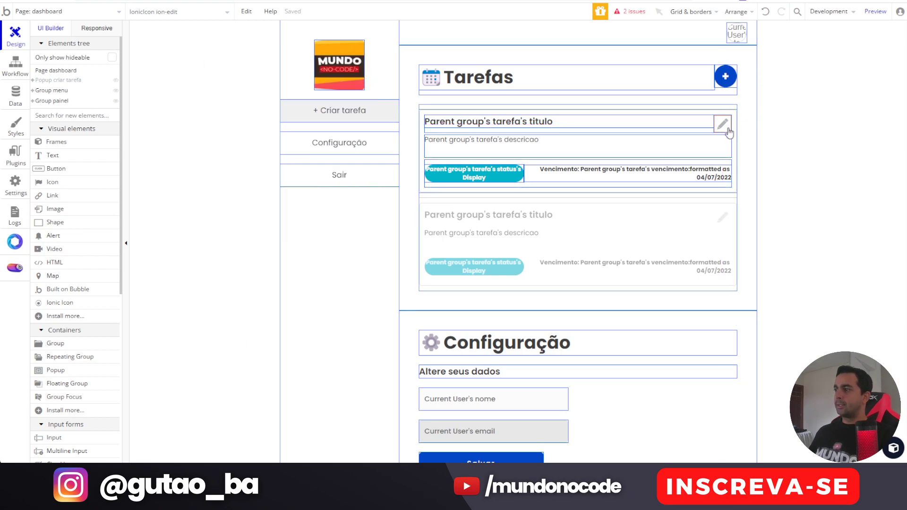
Step: Create a workflow that starts when the pencil icon in the task cell is clicked
{"action": "double_click", "coordinate": [728, 128]}
{"action": "left_click", "coordinate": [238, 132]}
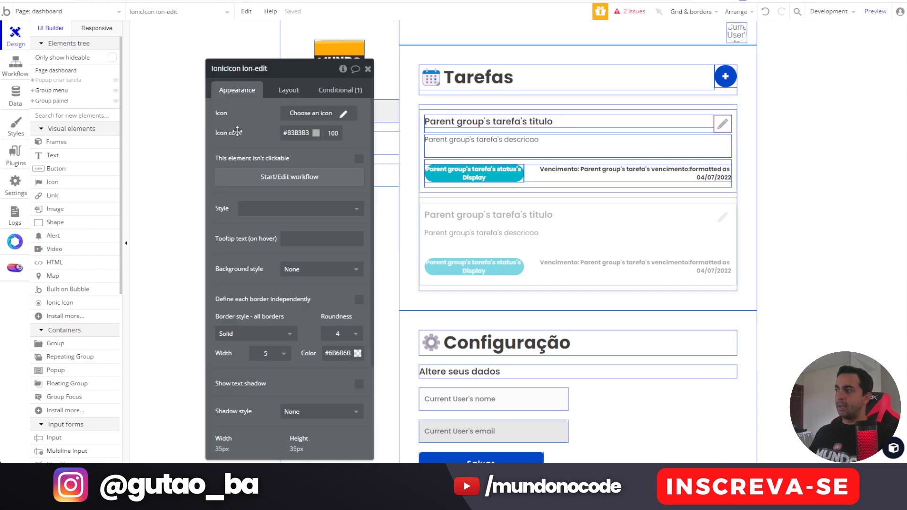
{"action": "left_click_drag", "start_coordinate": [237, 131], "coordinate": [248, 114]}
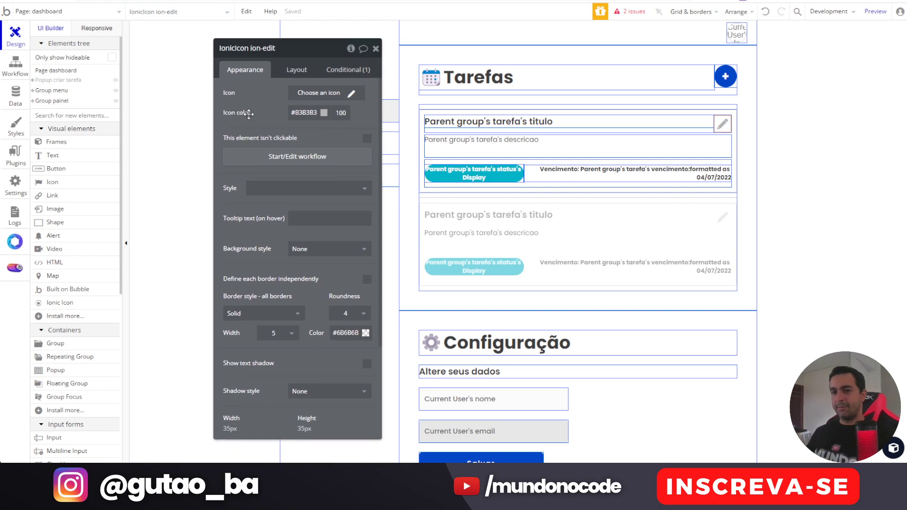
{"action": "left_click", "coordinate": [310, 165]}
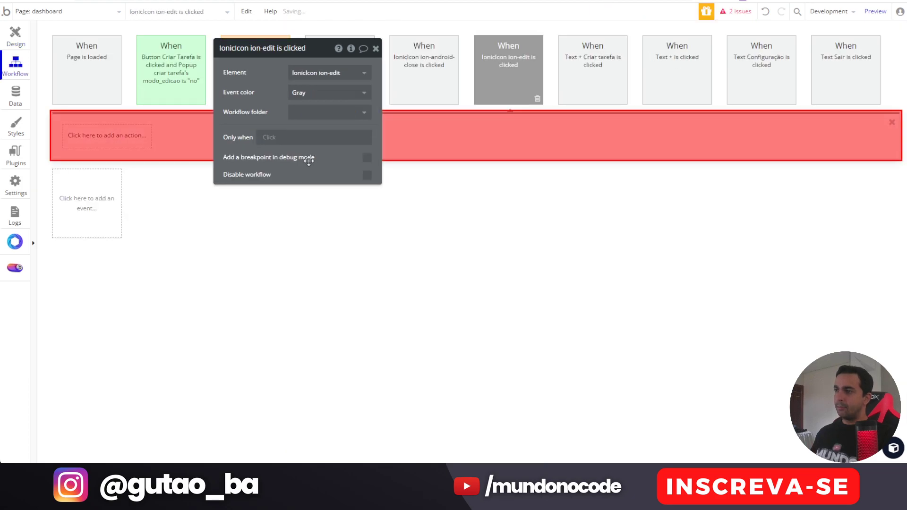
Step: Add a Show action to the ion-edit click workflow with Popup criar tarefa as its element
{"action": "left_click", "coordinate": [134, 136]}
{"action": "mouse_move", "coordinate": [132, 271]}
{"action": "left_click", "coordinate": [169, 186]}
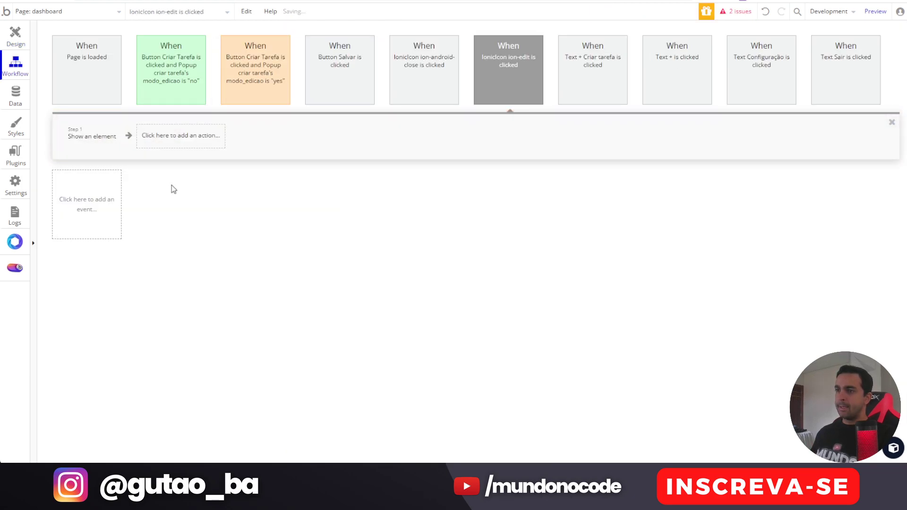
{"action": "left_click", "coordinate": [329, 72]}
{"action": "left_click", "coordinate": [329, 86]}
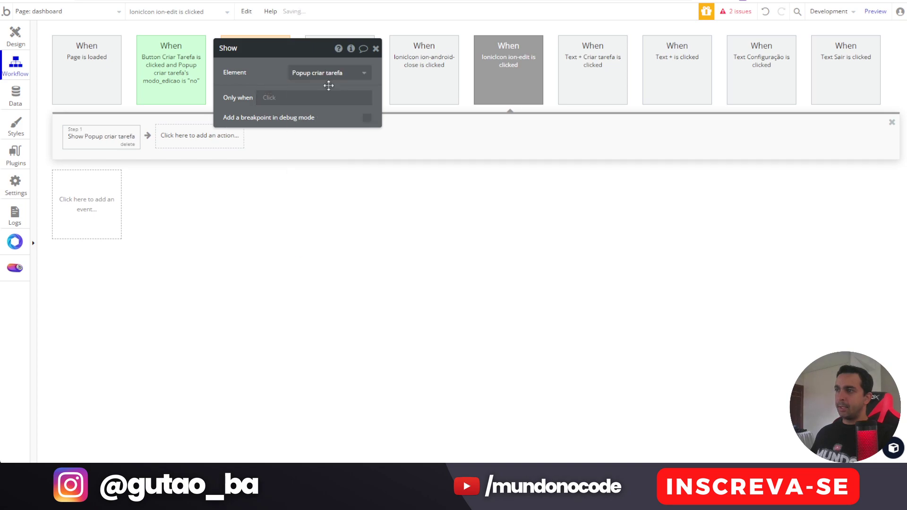
Step: Add a Display data action to the ion-edit click workflow that shows Parent group's tarefa in Popup criar tarefa
{"action": "left_click", "coordinate": [185, 144]}
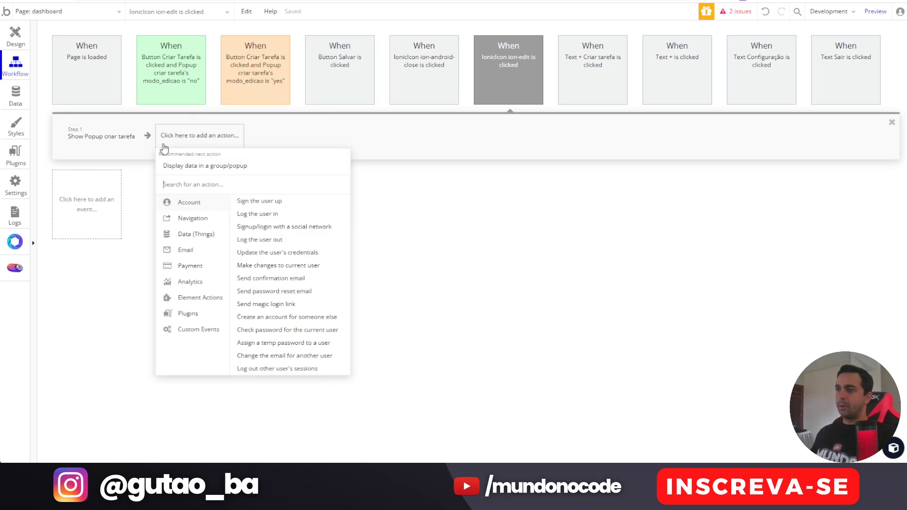
{"action": "left_click", "coordinate": [202, 166]}
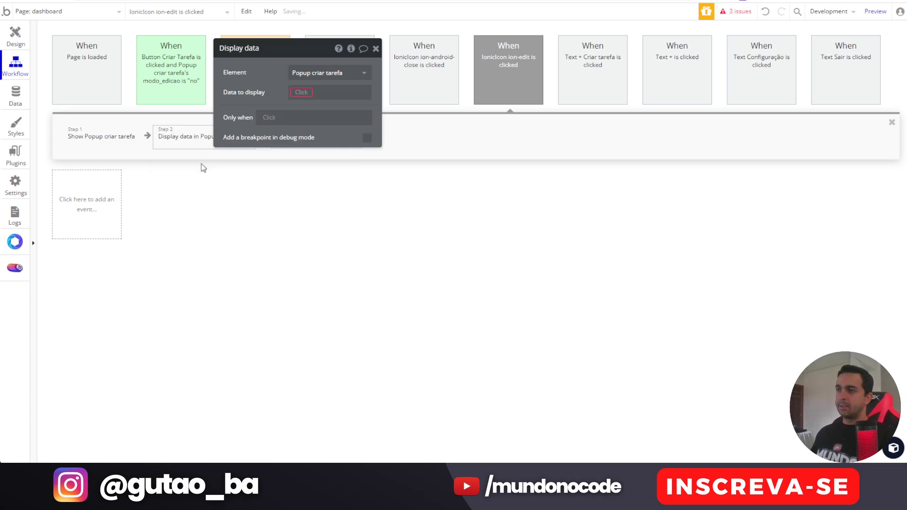
{"action": "left_click", "coordinate": [299, 93]}
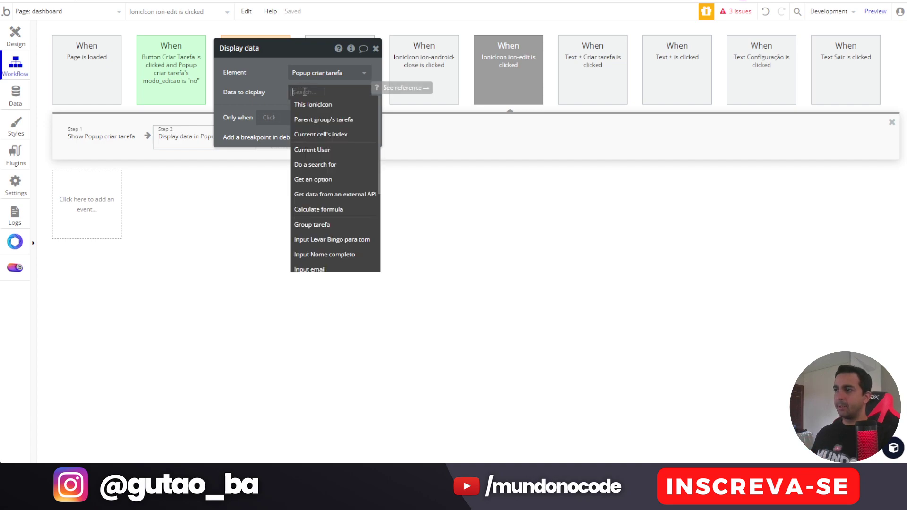
{"action": "left_click", "coordinate": [341, 119]}
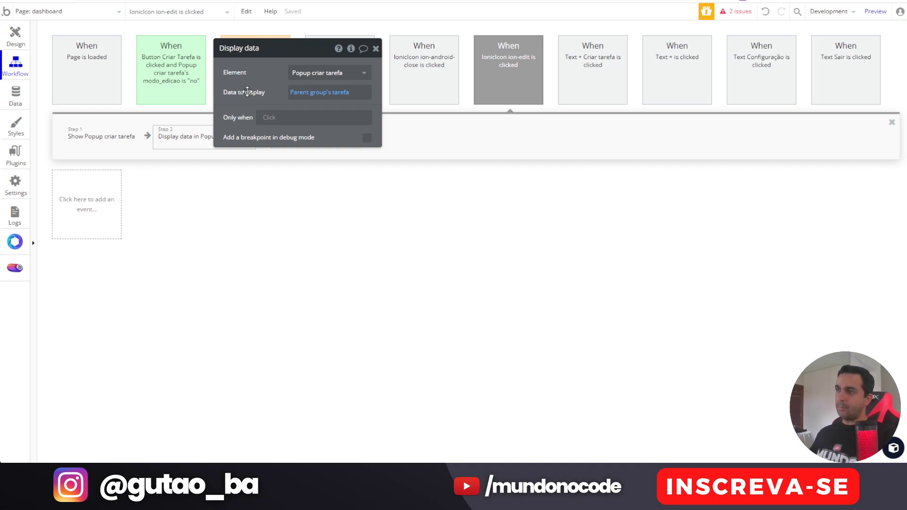
{"action": "left_click", "coordinate": [376, 49]}
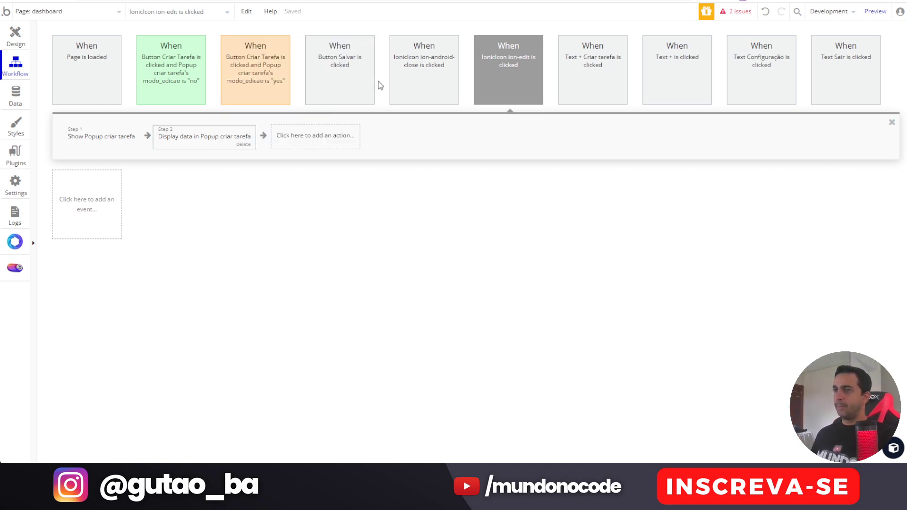
Step: Reload the dashboard preview and check where the pencil icon sits on each task
{"action": "left_click", "coordinate": [15, 35]}
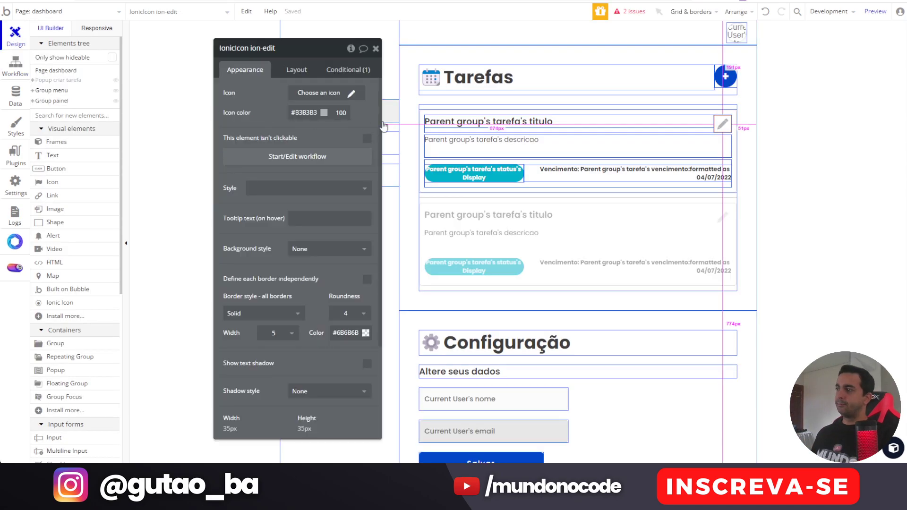
{"action": "left_click", "coordinate": [323, 110]}
{"action": "key", "text": "F5"}
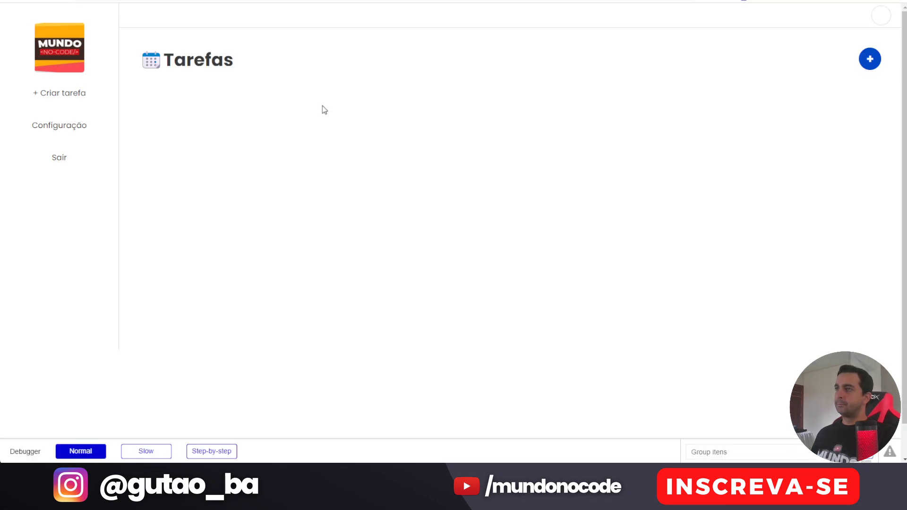
{"action": "key", "text": "ctrl+Tab"}
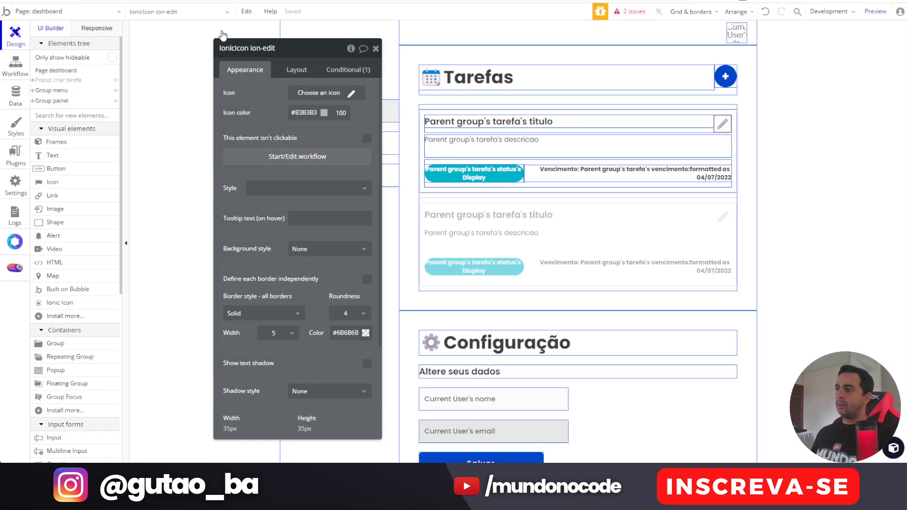
Step: Set the minimum width of the group holding the task title and pencil icon to 300 px
{"action": "left_click", "coordinate": [552, 134]}
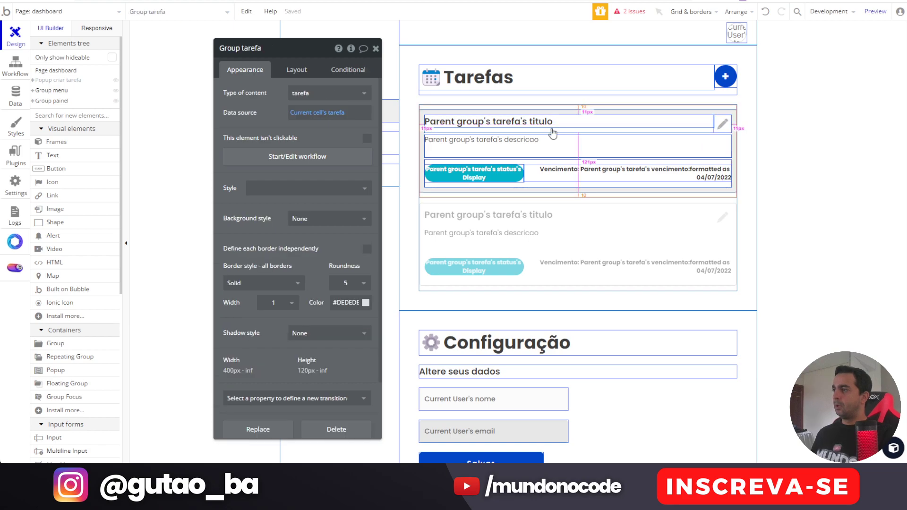
{"action": "left_click", "coordinate": [298, 70]}
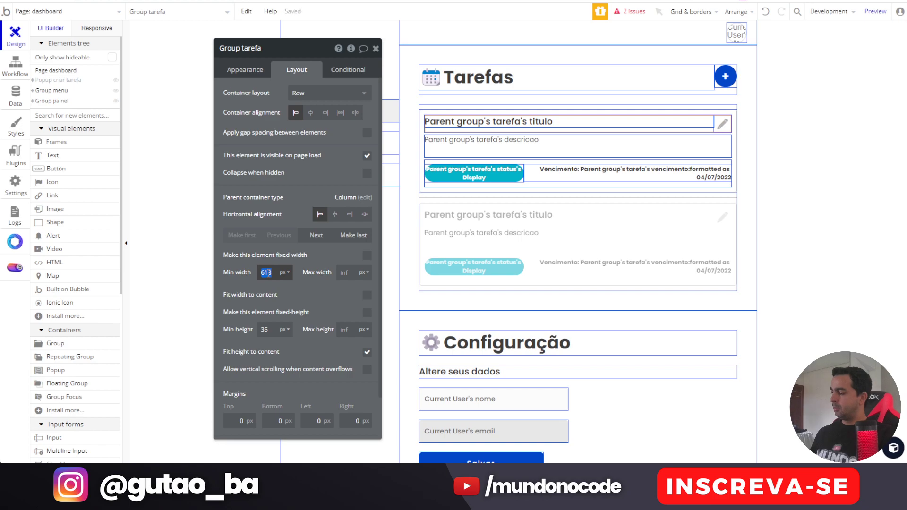
{"action": "left_click", "coordinate": [267, 272]}
{"action": "type", "text": "300"}
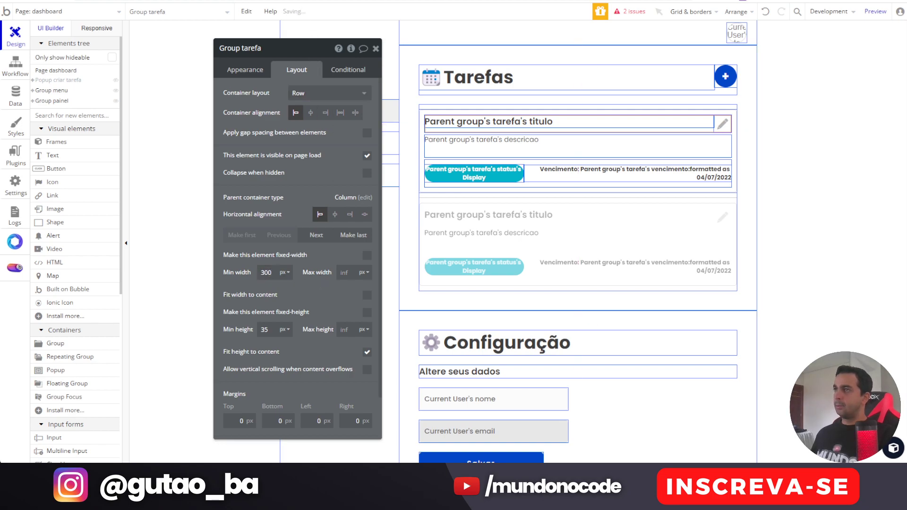
Step: Reload the preview, test Tarefa 1's pencil icon to check the popup's fields, and close the popup
{"action": "key", "text": "ctrl+Tab"}
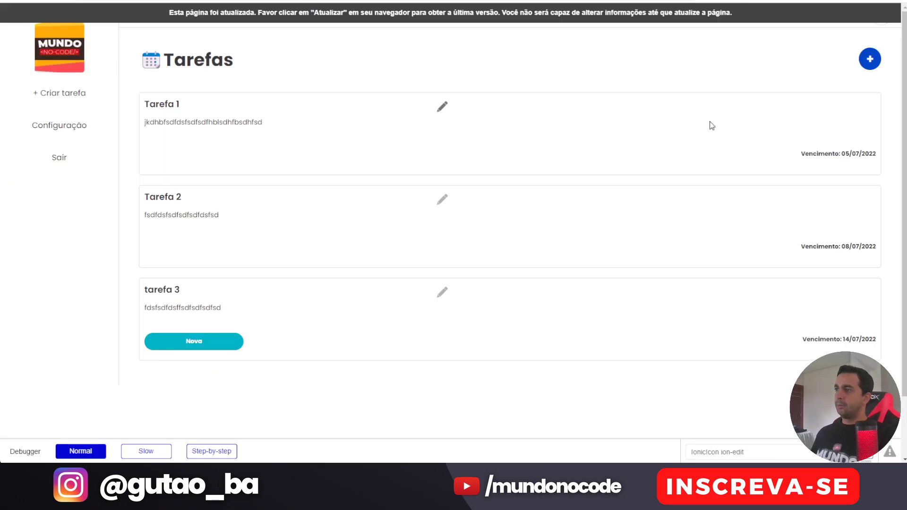
{"action": "key", "text": "F5"}
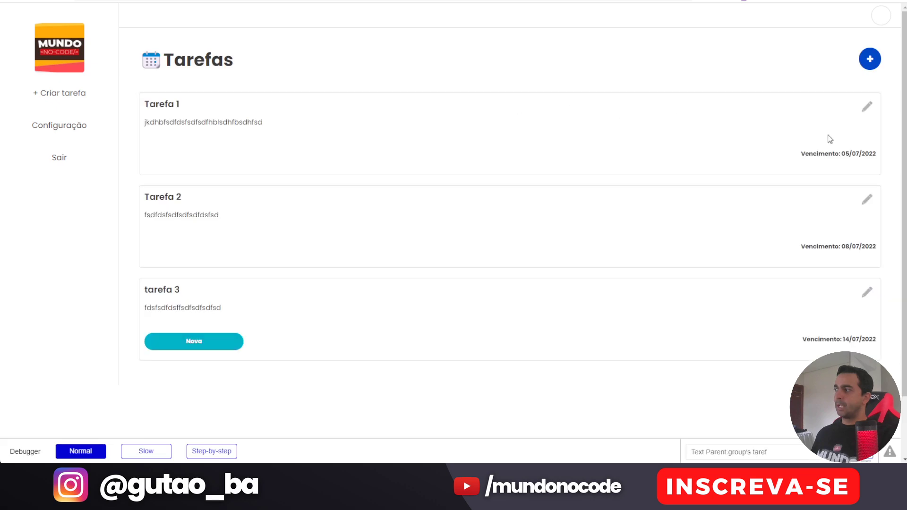
{"action": "left_click", "coordinate": [867, 109]}
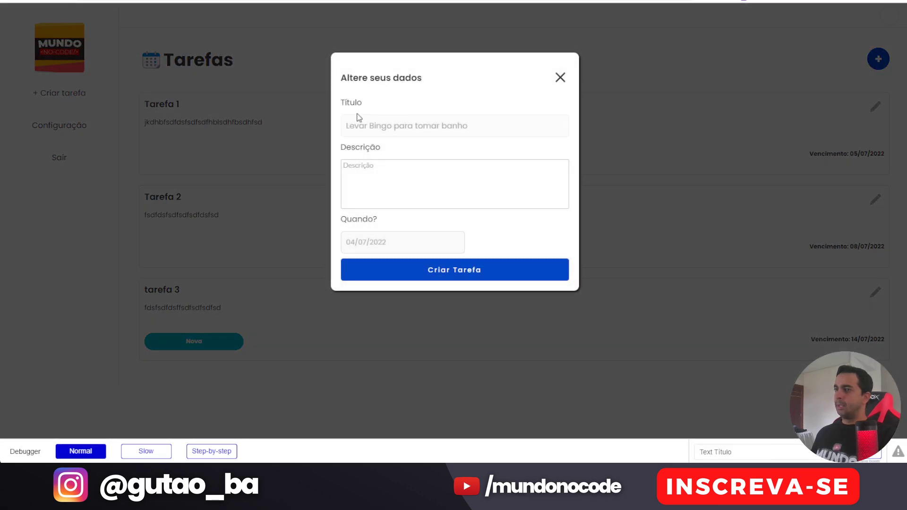
{"action": "left_click", "coordinate": [705, 96]}
{"action": "left_click", "coordinate": [868, 108]}
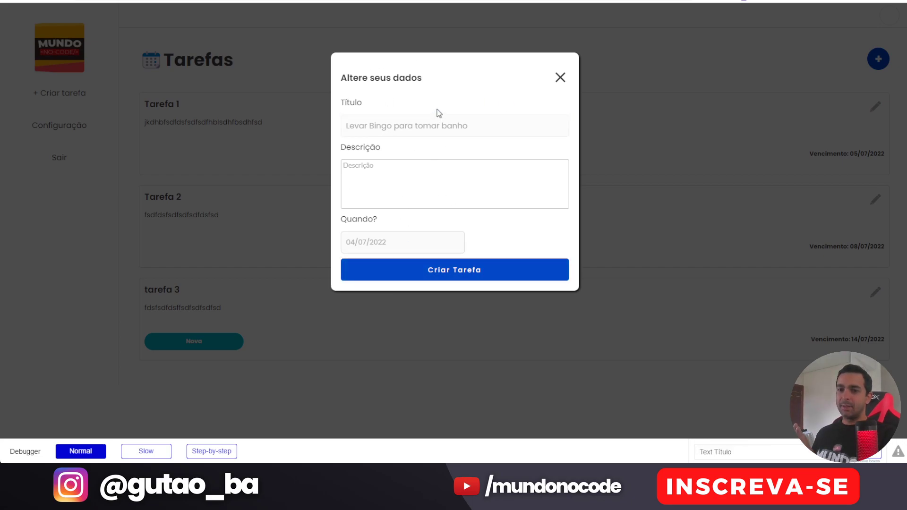
{"action": "left_click", "coordinate": [620, 122]}
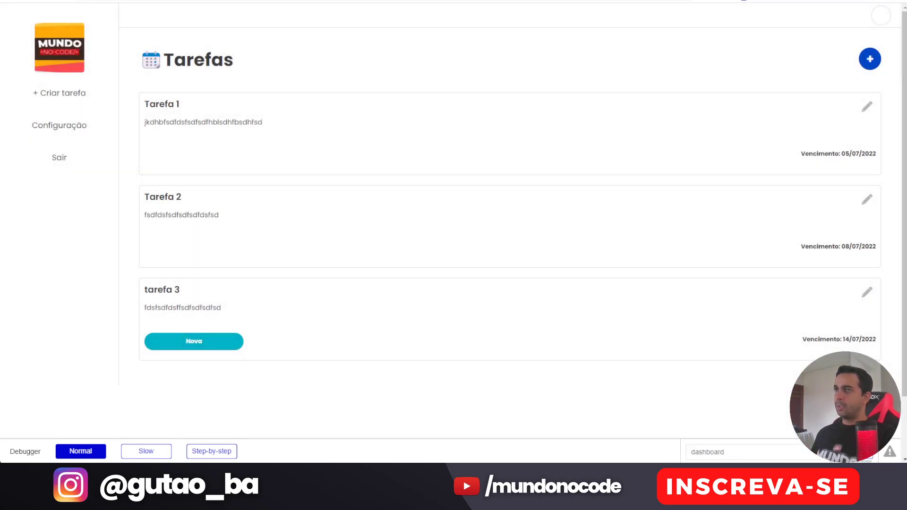
Step: Add a Set state action to the ion-edit click workflow that sets Popup criar tarefa's modo_edicao to "yes"
{"action": "key", "text": "ctrl+Tab"}
{"action": "left_click", "coordinate": [15, 63]}
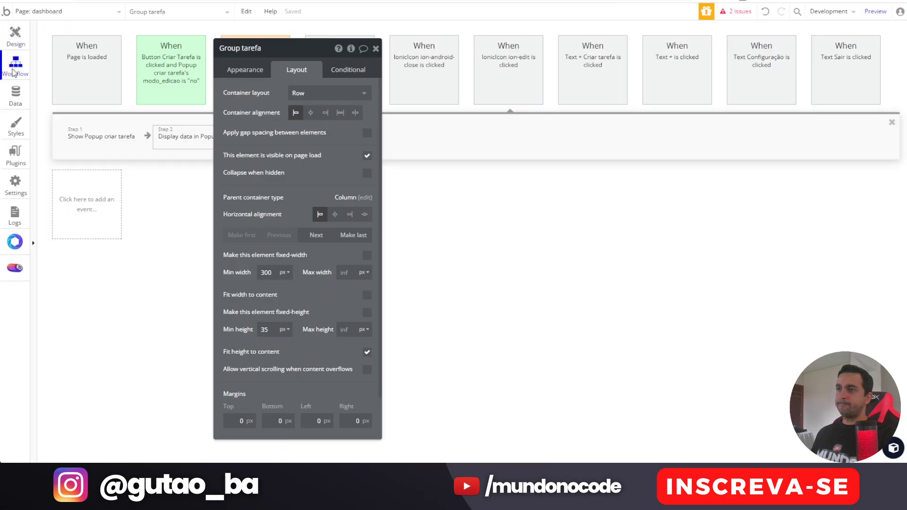
{"action": "left_click", "coordinate": [296, 147]}
{"action": "left_click", "coordinate": [311, 271]}
{"action": "left_click", "coordinate": [419, 206]}
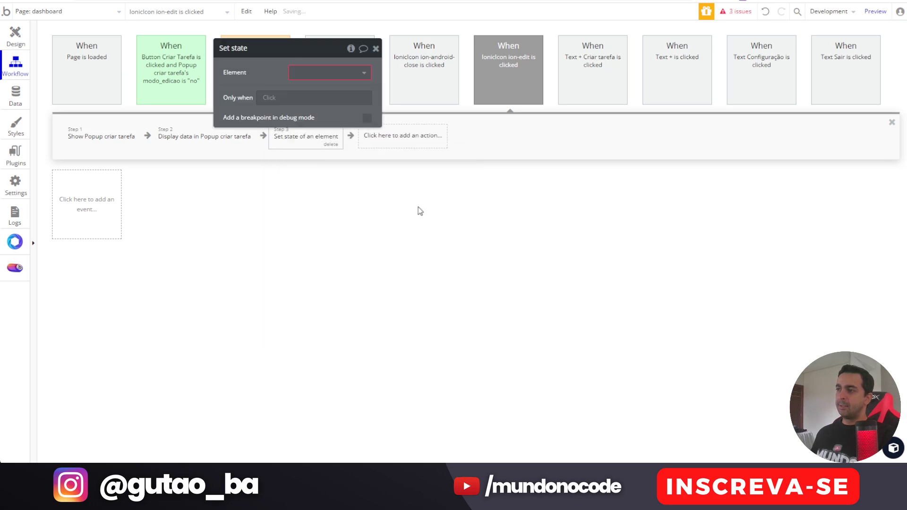
{"action": "left_click_drag", "start_coordinate": [263, 71], "coordinate": [331, 69]}
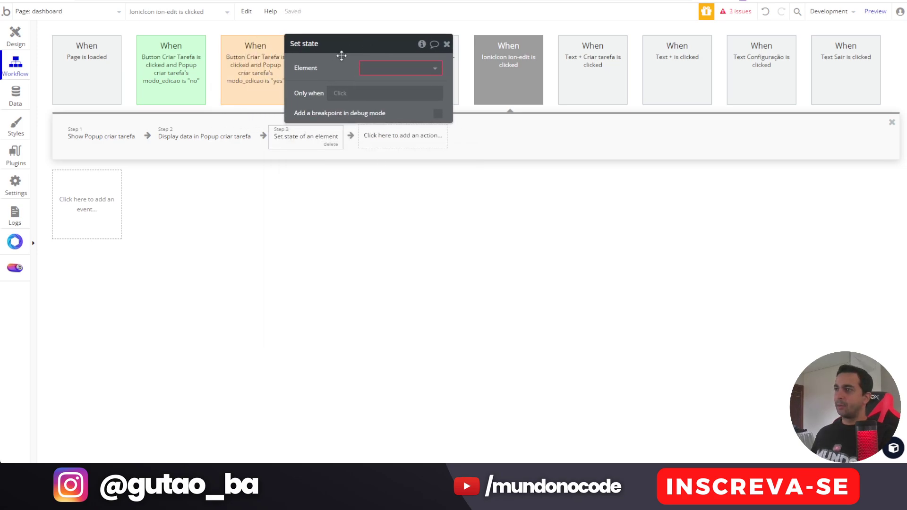
{"action": "left_click", "coordinate": [386, 70]}
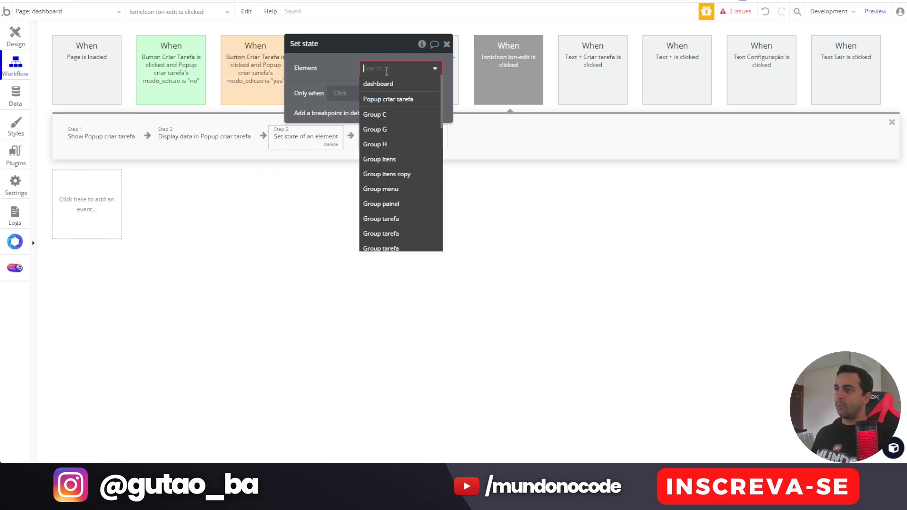
{"action": "left_click", "coordinate": [400, 99]}
{"action": "left_click", "coordinate": [398, 92]}
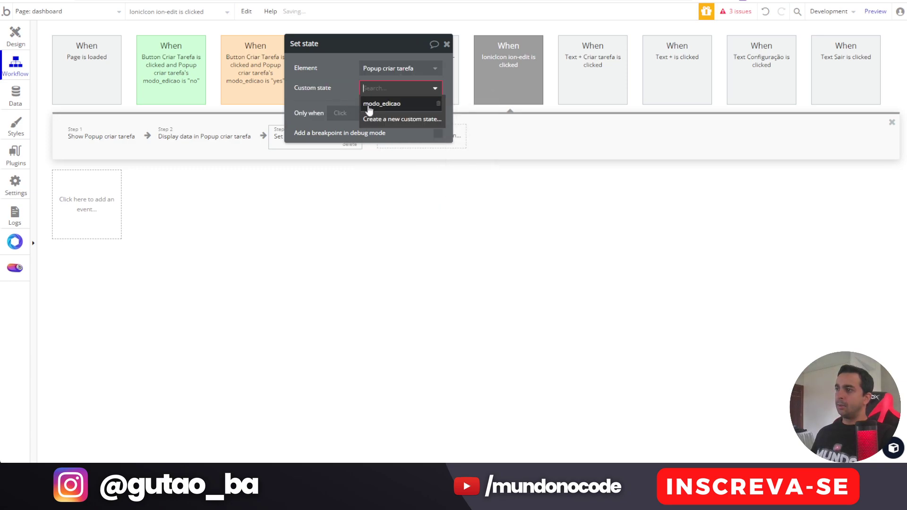
{"action": "left_click", "coordinate": [380, 101]}
{"action": "left_click", "coordinate": [378, 108]}
{"action": "left_click", "coordinate": [378, 136]}
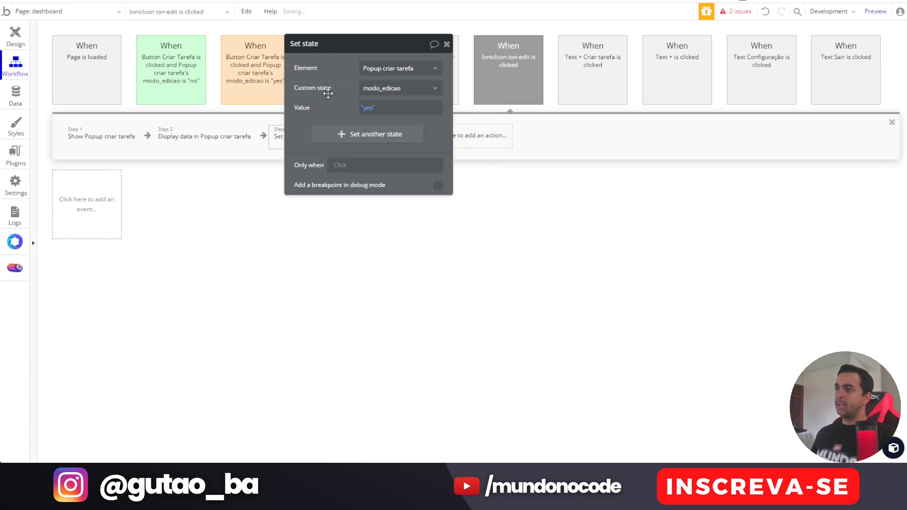
{"action": "left_click_drag", "start_coordinate": [327, 93], "coordinate": [453, 115]}
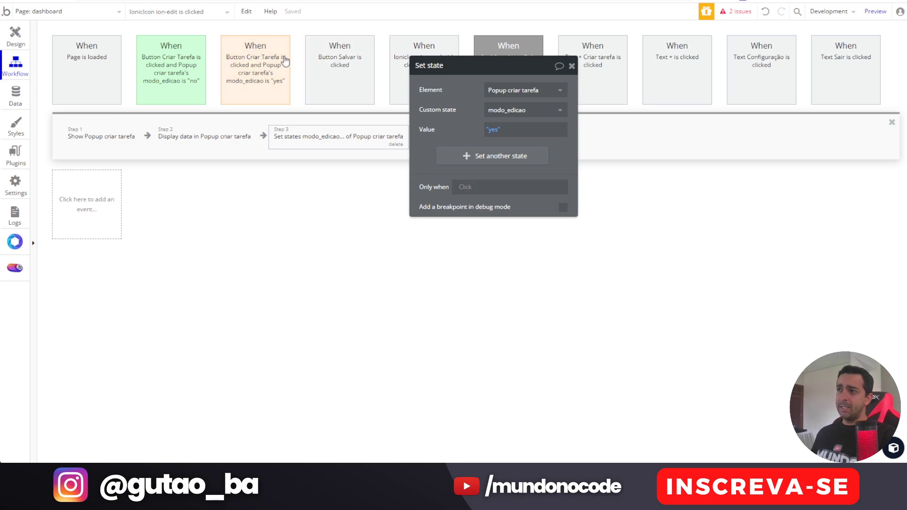
Step: Review the orange edit workflow, then reload the preview and check the title, description and date in Tarefa 1's edit popup
{"action": "left_click", "coordinate": [261, 57]}
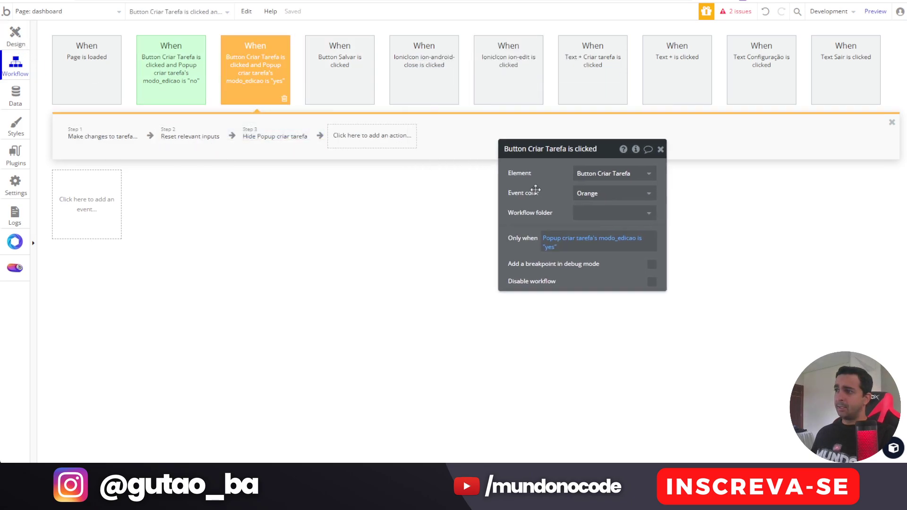
{"action": "key", "text": "ctrl+Tab"}
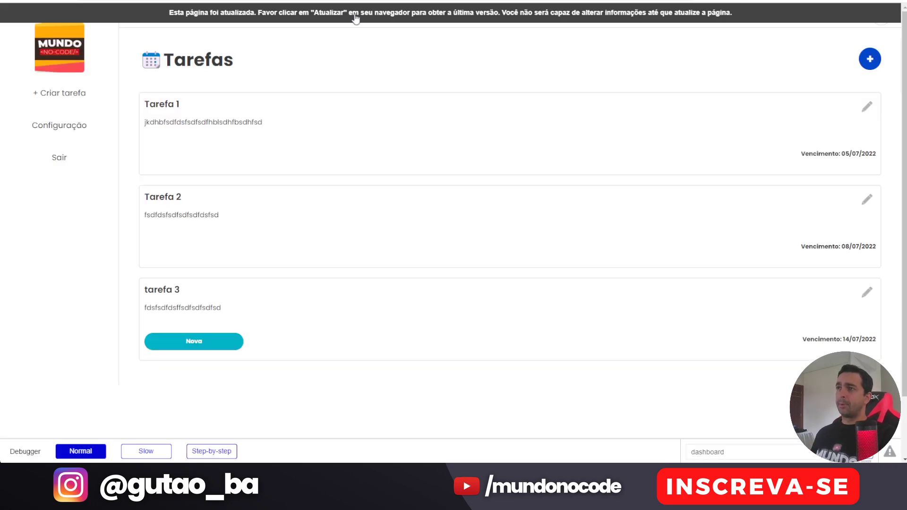
{"action": "key", "text": "F5"}
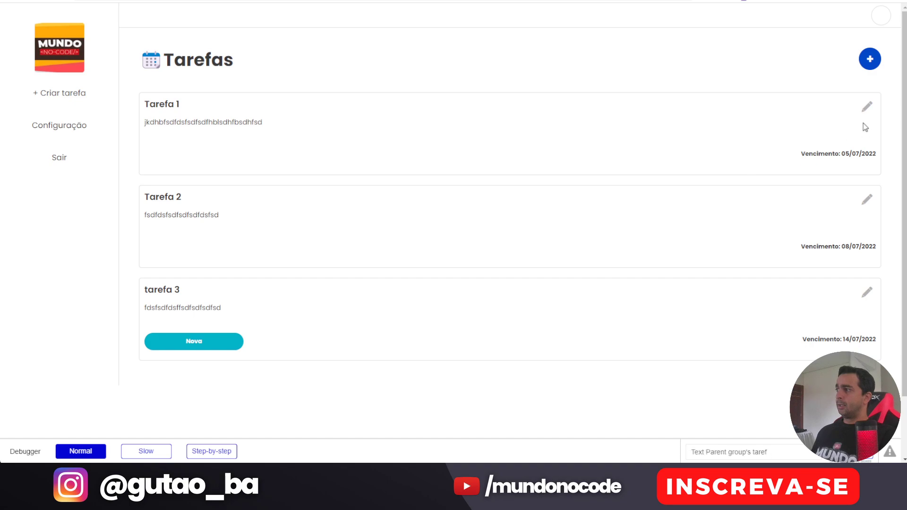
{"action": "left_click", "coordinate": [867, 106]}
{"action": "left_click", "coordinate": [364, 130]}
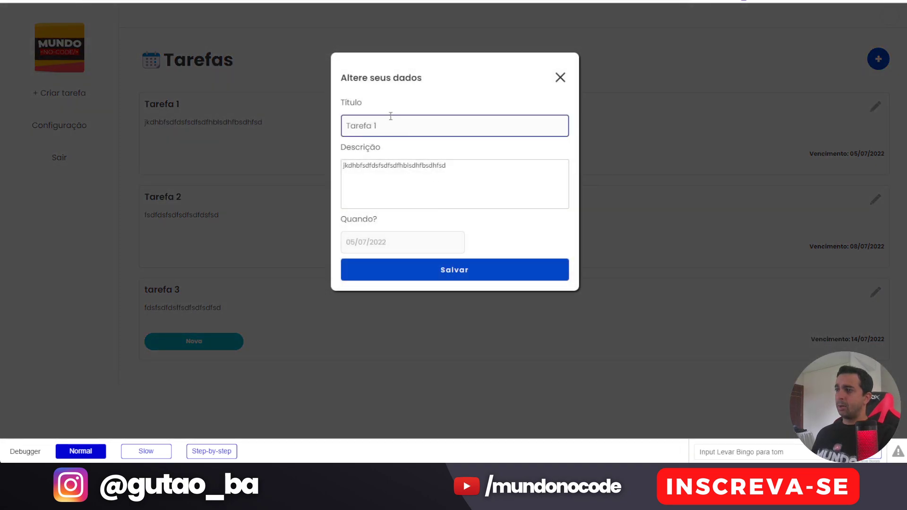
{"action": "left_click", "coordinate": [371, 178]}
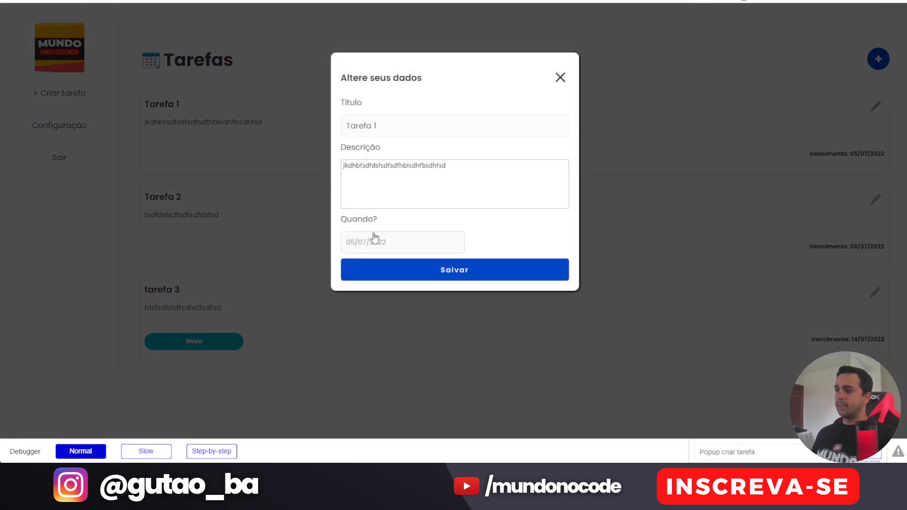
{"action": "left_click", "coordinate": [561, 77]}
{"action": "left_click", "coordinate": [874, 107]}
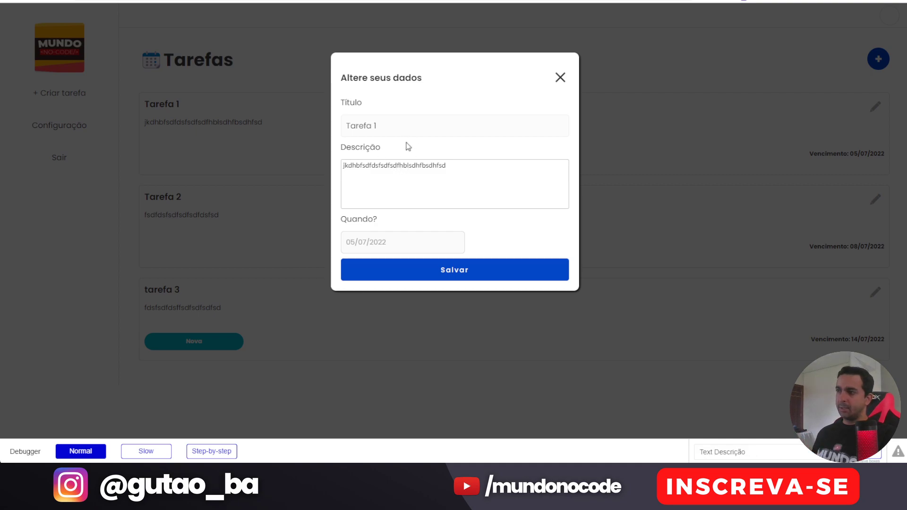
Step: Add a Set state action to the end of the orange edit workflow, setting Popup criar tarefa's modo_edicao to "no"
{"action": "key", "text": "ctrl+Tab"}
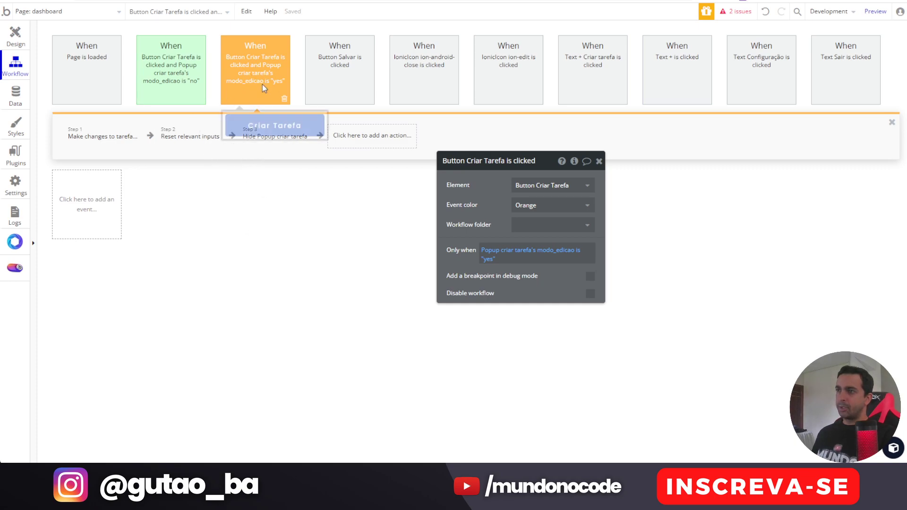
{"action": "left_click", "coordinate": [349, 136]}
{"action": "mouse_move", "coordinate": [378, 271]}
{"action": "left_click", "coordinate": [476, 205]}
{"action": "left_click", "coordinate": [548, 185]}
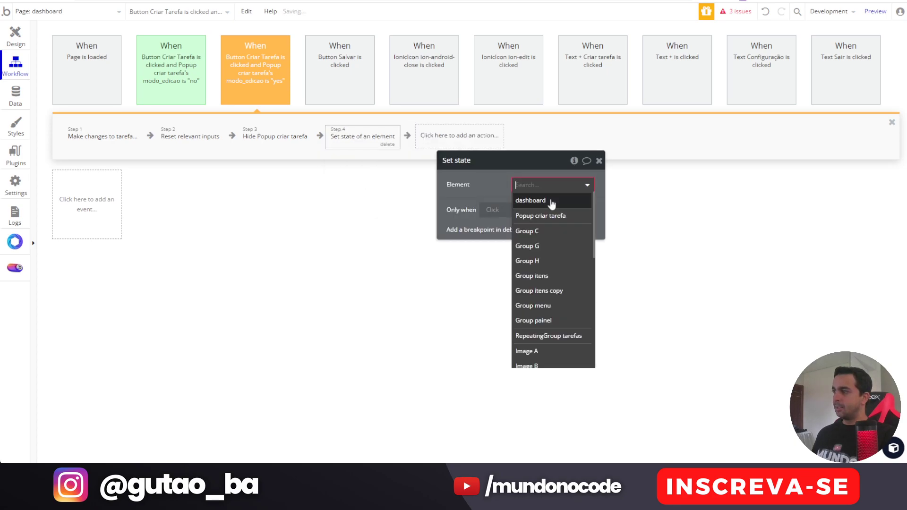
{"action": "left_click", "coordinate": [550, 201]}
{"action": "left_click", "coordinate": [532, 219]}
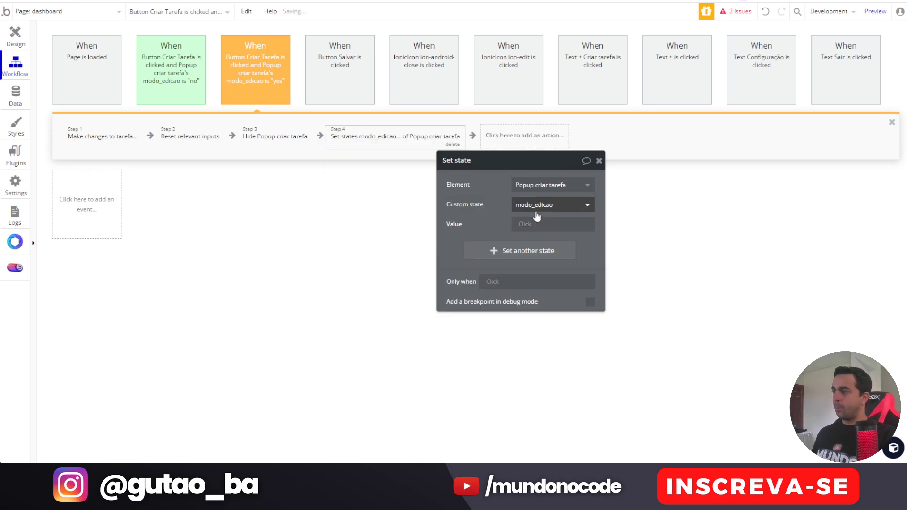
{"action": "type", "text": "no"}
{"action": "key", "text": "Return"}
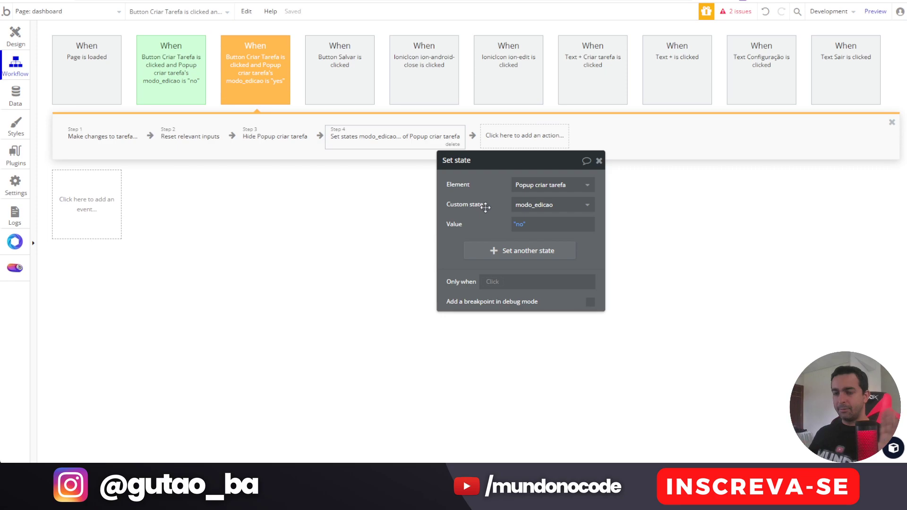
Step: Open the click workflow of Popup criar tarefa's close icon and add a Set state action after the Hide action
{"action": "left_click", "coordinate": [17, 37]}
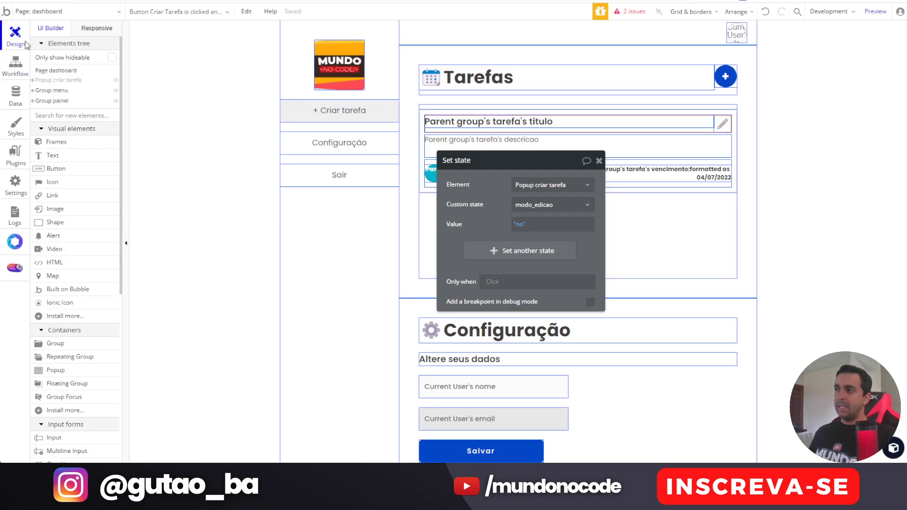
{"action": "left_click", "coordinate": [57, 81]}
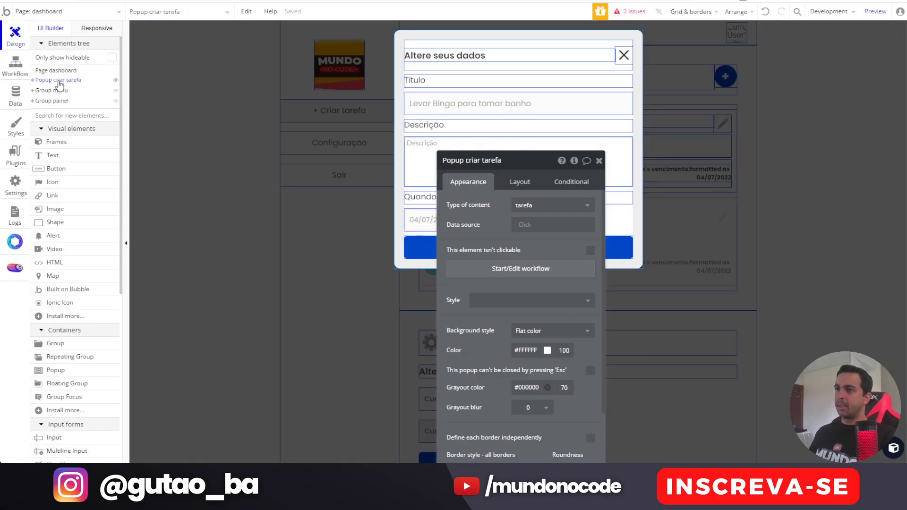
{"action": "left_click", "coordinate": [623, 56]}
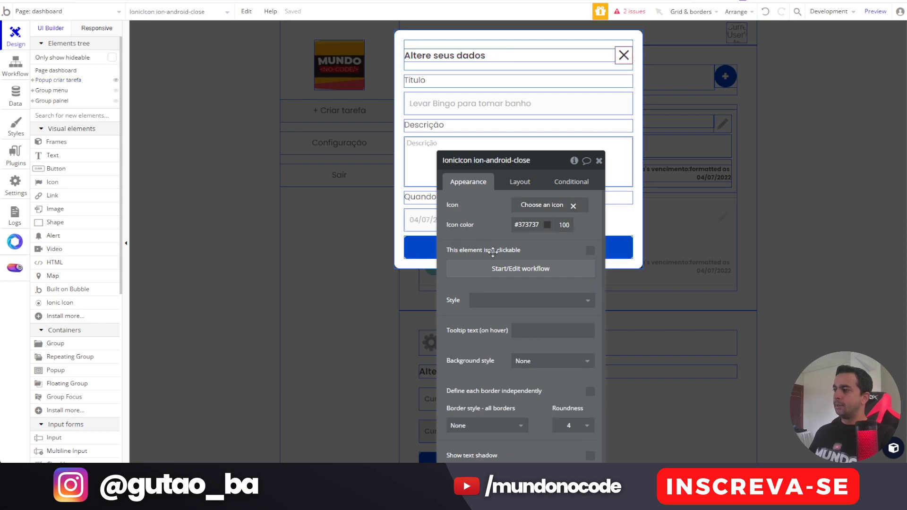
{"action": "left_click", "coordinate": [505, 269]}
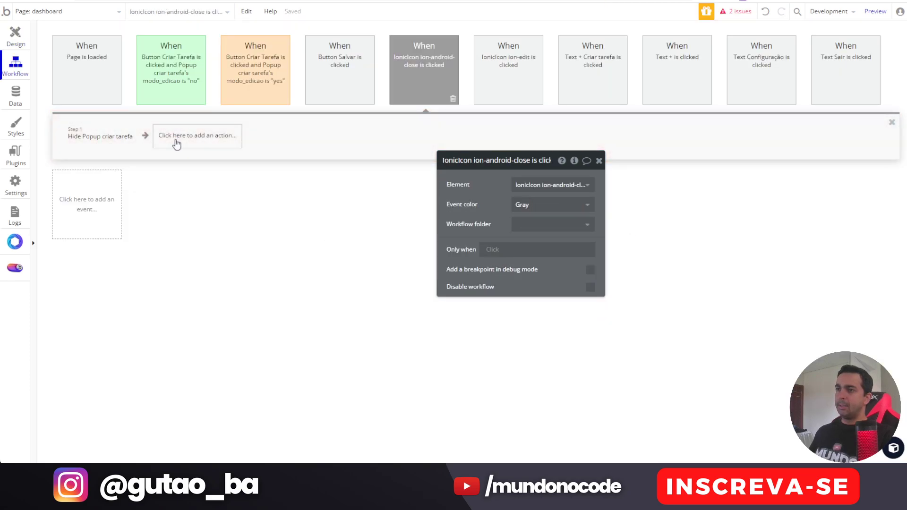
{"action": "left_click", "coordinate": [175, 140]}
{"action": "mouse_move", "coordinate": [195, 276]}
{"action": "left_click", "coordinate": [314, 206]}
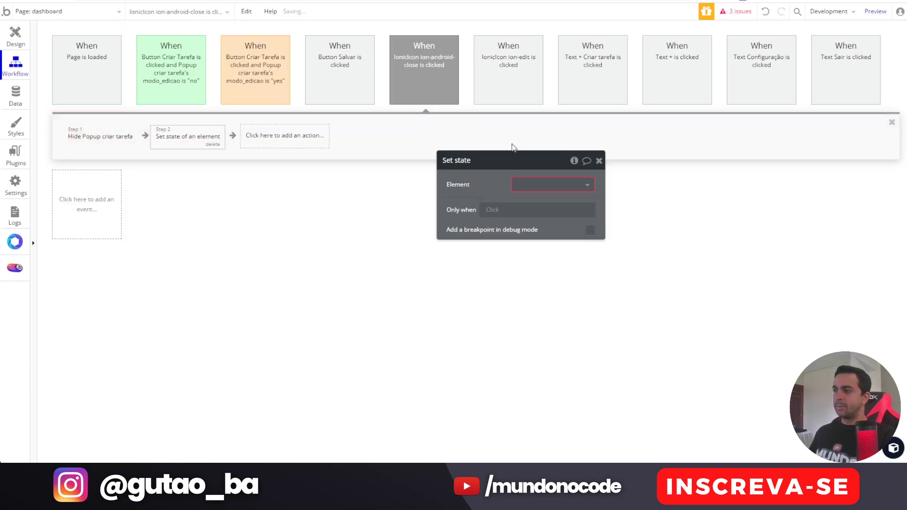
Step: Configure the close workflow's Set state action to set Popup criar tarefa's modo_edicao to "no", and return to the page design
{"action": "left_click", "coordinate": [537, 186]}
{"action": "left_click", "coordinate": [540, 215]}
{"action": "left_click", "coordinate": [541, 205]}
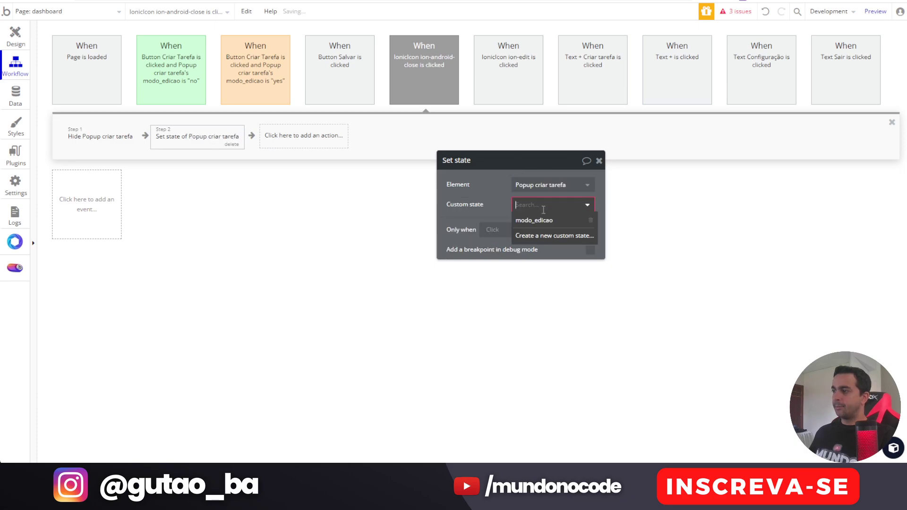
{"action": "left_click", "coordinate": [535, 219]}
{"action": "left_click", "coordinate": [534, 235]}
{"action": "left_click", "coordinate": [534, 266]}
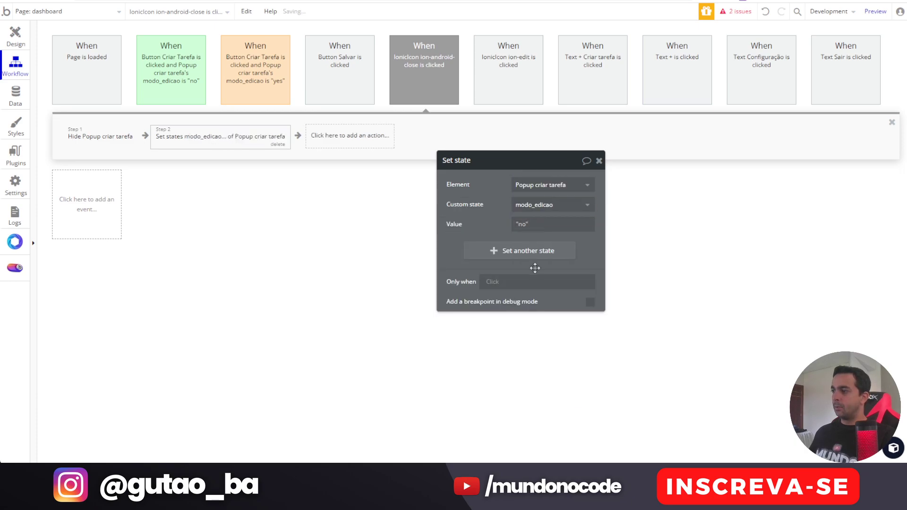
{"action": "left_click", "coordinate": [599, 161]}
{"action": "left_click", "coordinate": [17, 40]}
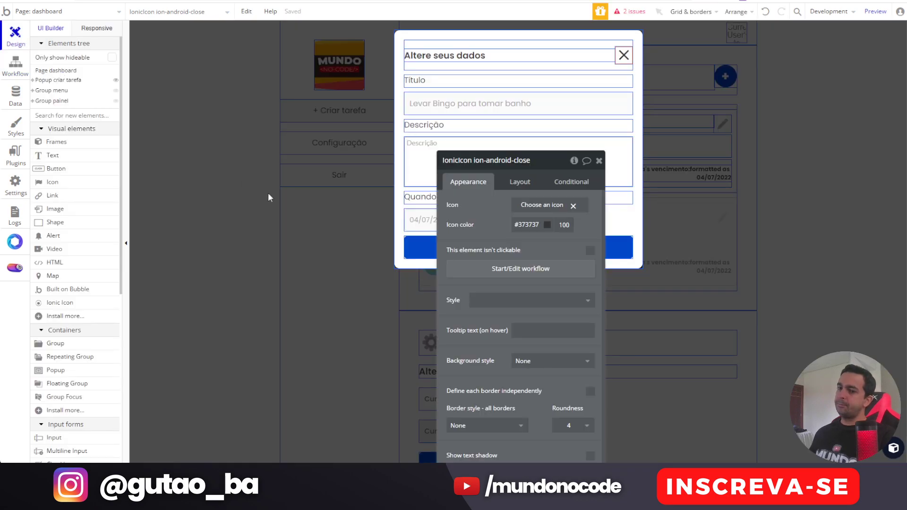
{"action": "left_click", "coordinate": [599, 161]}
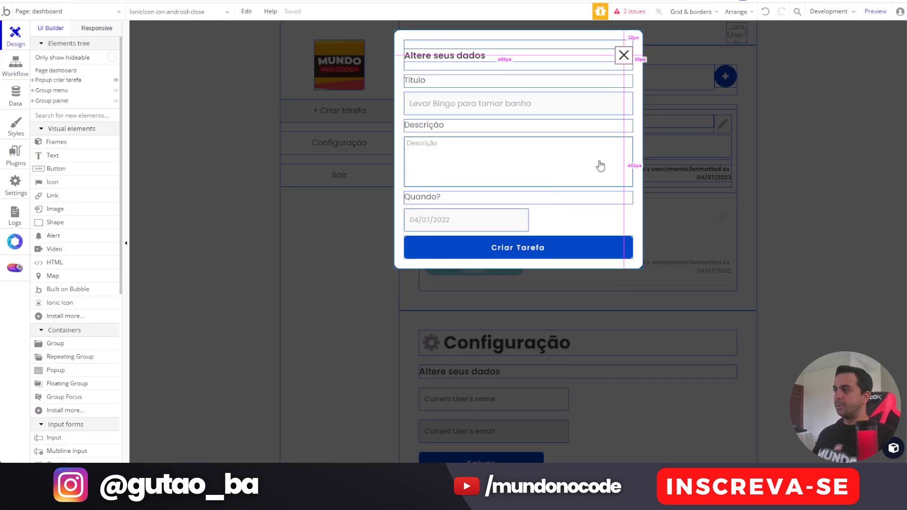
Step: Reload the preview and test the pencil icons of Tarefa 1 and Tarefa 2, closing the edit popup each time
{"action": "key", "text": "ctrl+Tab"}
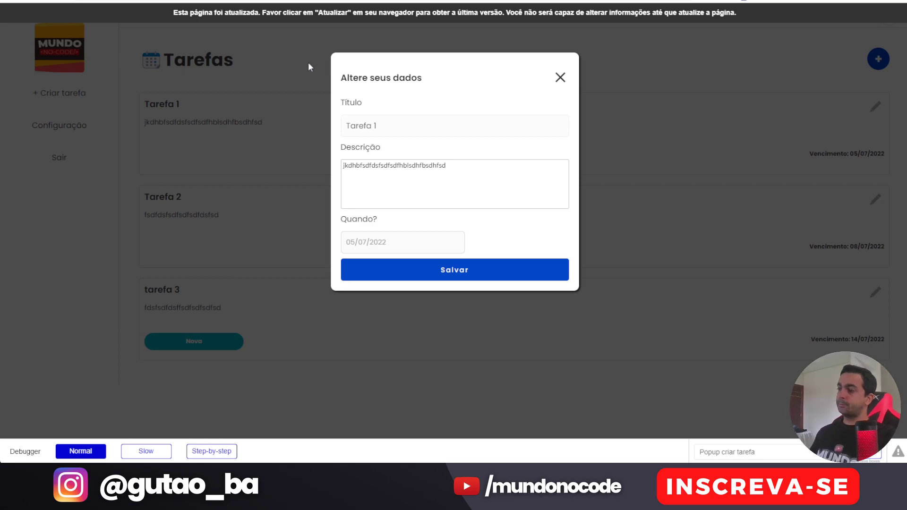
{"action": "key", "text": "F5"}
{"action": "left_click", "coordinate": [867, 107]}
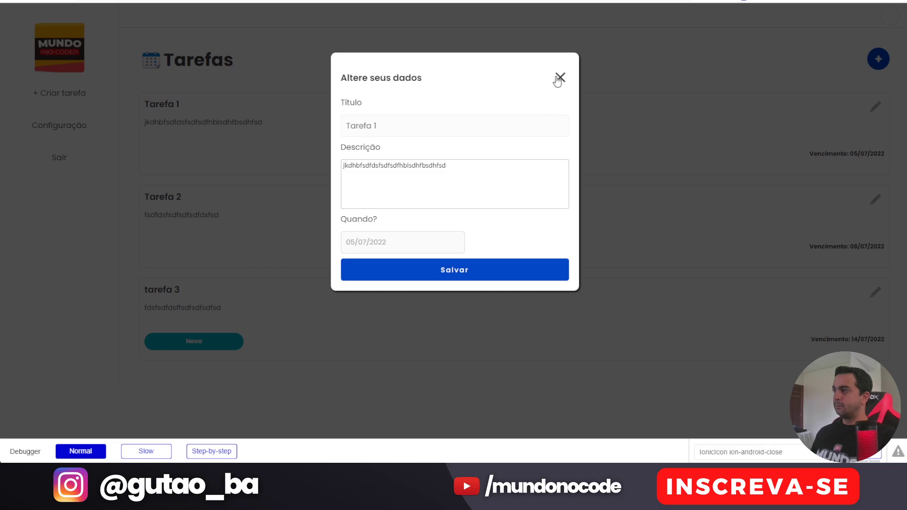
{"action": "left_click", "coordinate": [560, 78]}
{"action": "left_click", "coordinate": [875, 200]}
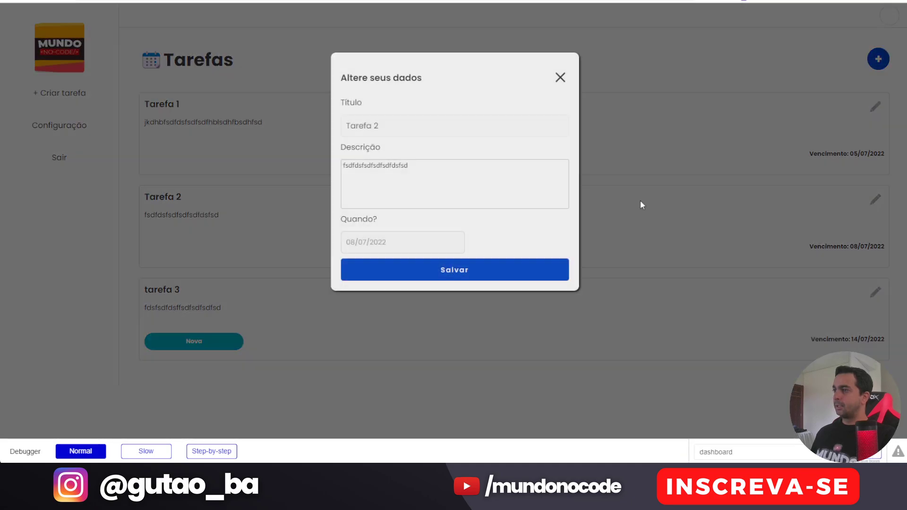
{"action": "left_click", "coordinate": [560, 77]}
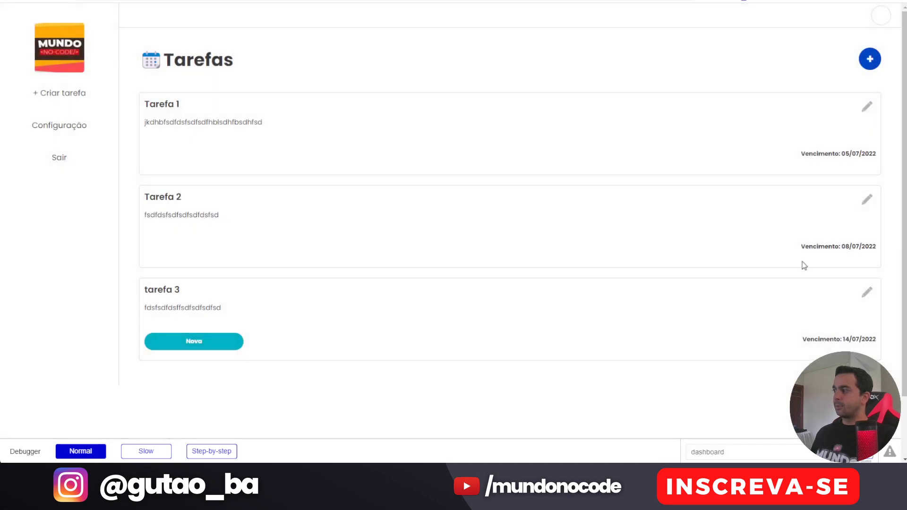
Step: Open tarefa 3 for editing in the preview, append "12134" to its description, and save the task
{"action": "left_click", "coordinate": [866, 293]}
{"action": "left_click", "coordinate": [424, 164]}
{"action": "type", "text": "12134"}
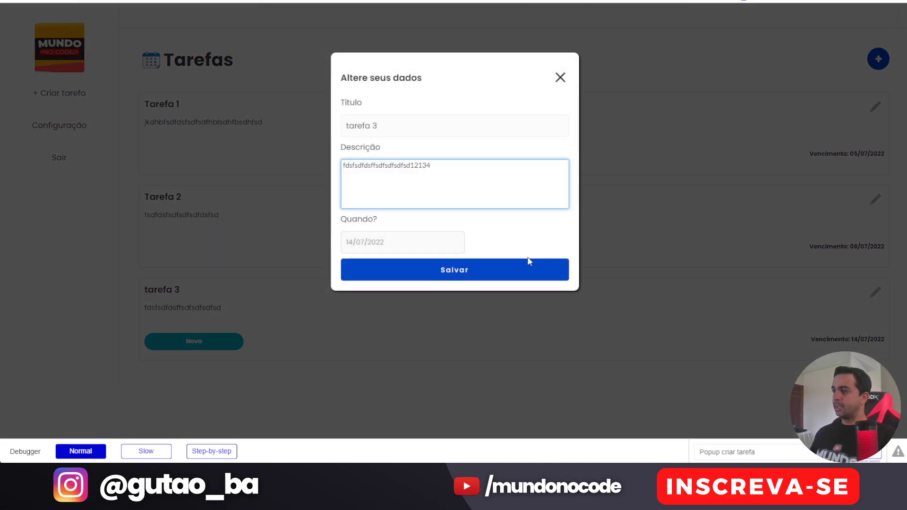
{"action": "left_click", "coordinate": [463, 270]}
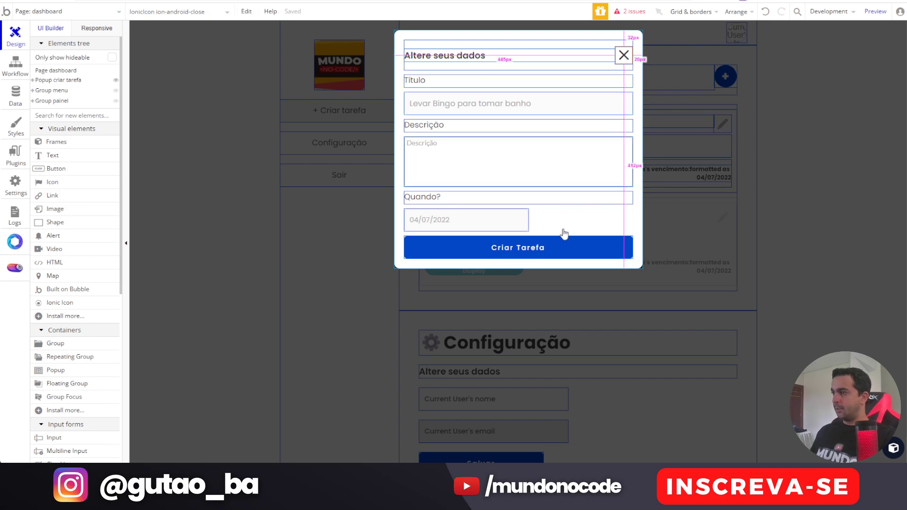
Step: Duplicate the popup's close icon and place the copy left-aligned between the date field and the Criar Tarefa button
{"action": "key", "text": "ctrl+v"}
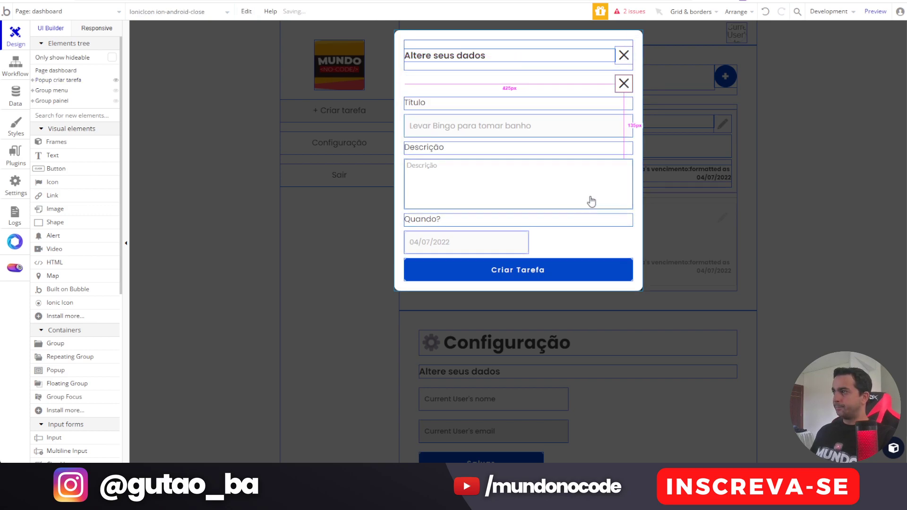
{"action": "left_click", "coordinate": [505, 228]}
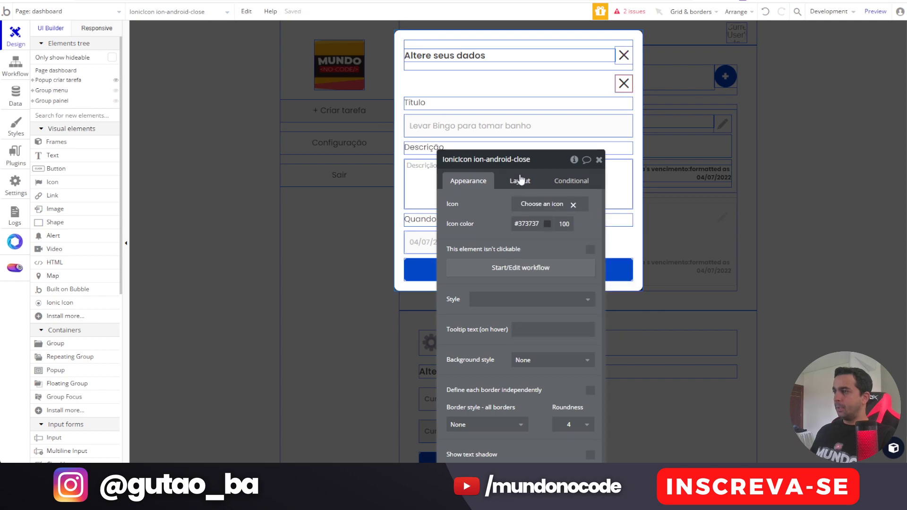
{"action": "left_click", "coordinate": [520, 181]}
{"action": "left_click", "coordinate": [575, 278]}
{"action": "left_click_drag", "start_coordinate": [539, 208], "coordinate": [281, 189]}
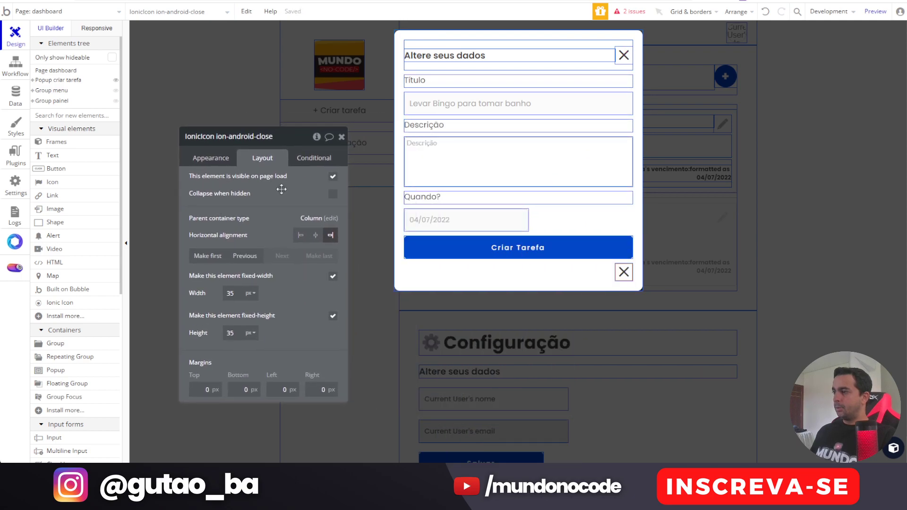
{"action": "left_click", "coordinate": [214, 256]}
{"action": "left_click", "coordinate": [320, 256]}
{"action": "left_click", "coordinate": [250, 256]}
{"action": "left_click", "coordinate": [301, 235]}
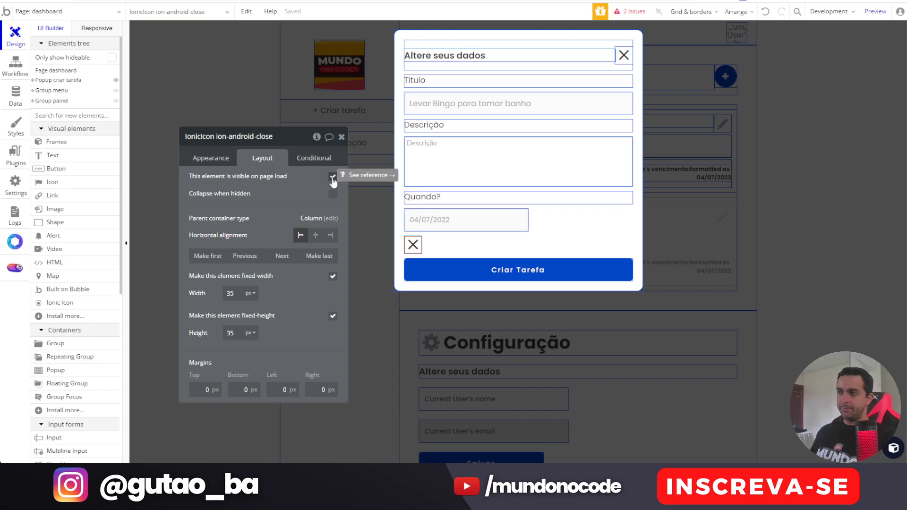
Step: Hide the copied icon on page load, collapse it when hidden, and make it visible when Popup criar tarefa's modo_edicao is "yes"
{"action": "left_click", "coordinate": [333, 177]}
{"action": "left_click", "coordinate": [333, 216]}
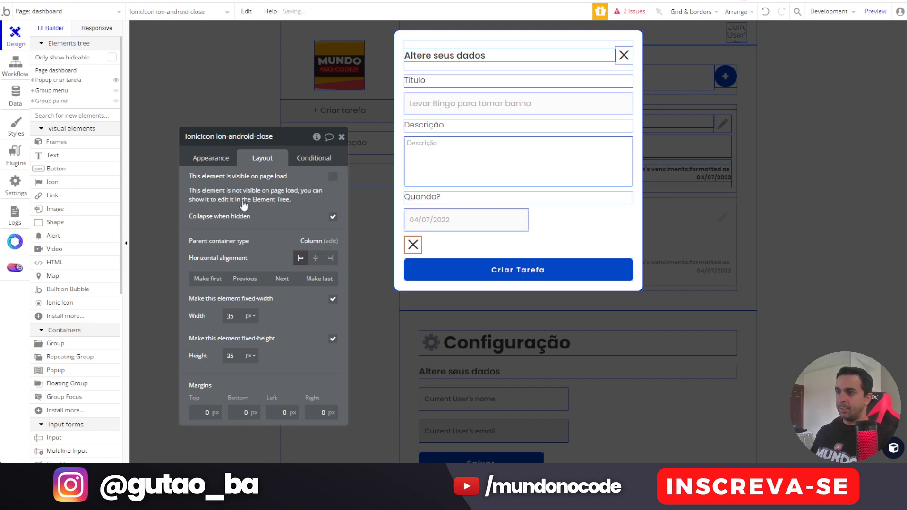
{"action": "left_click", "coordinate": [311, 158]}
{"action": "left_click", "coordinate": [242, 183]}
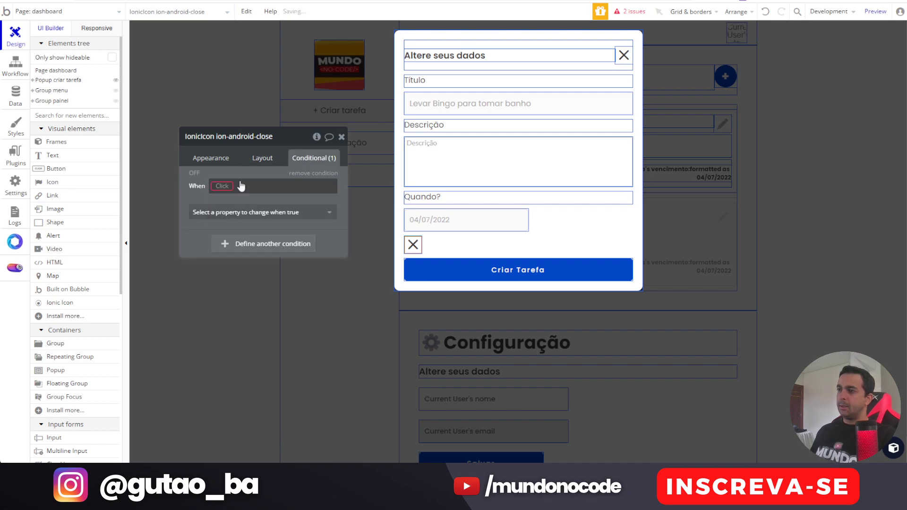
{"action": "left_click", "coordinate": [226, 185]}
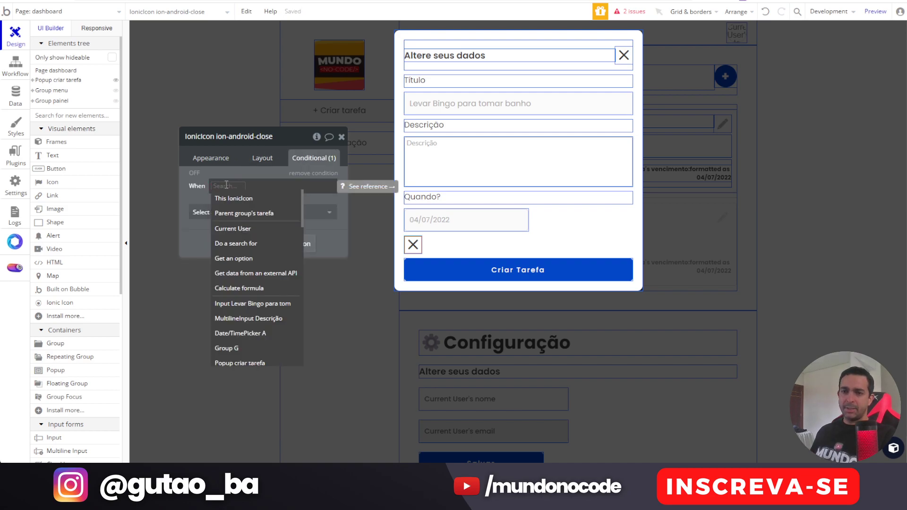
{"action": "type", "text": "pop"}
{"action": "left_click", "coordinate": [230, 199]}
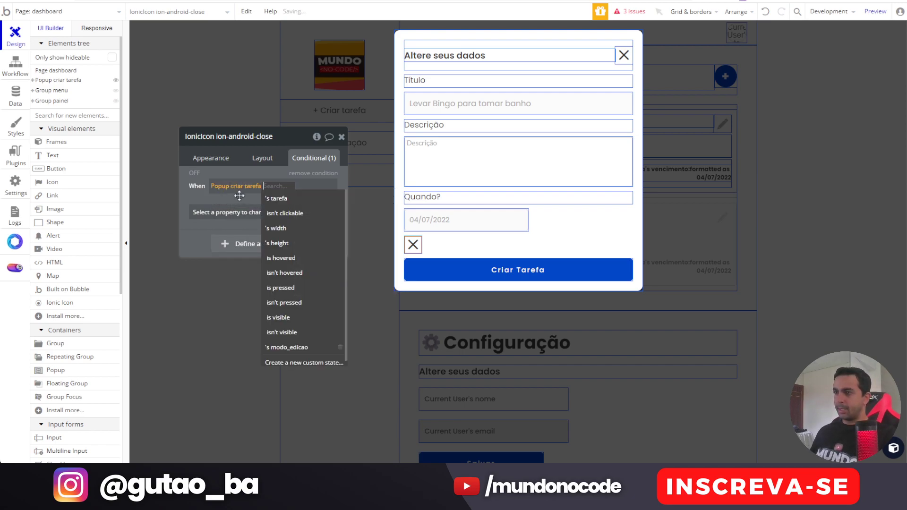
{"action": "left_click", "coordinate": [301, 343]}
{"action": "left_click", "coordinate": [316, 186]}
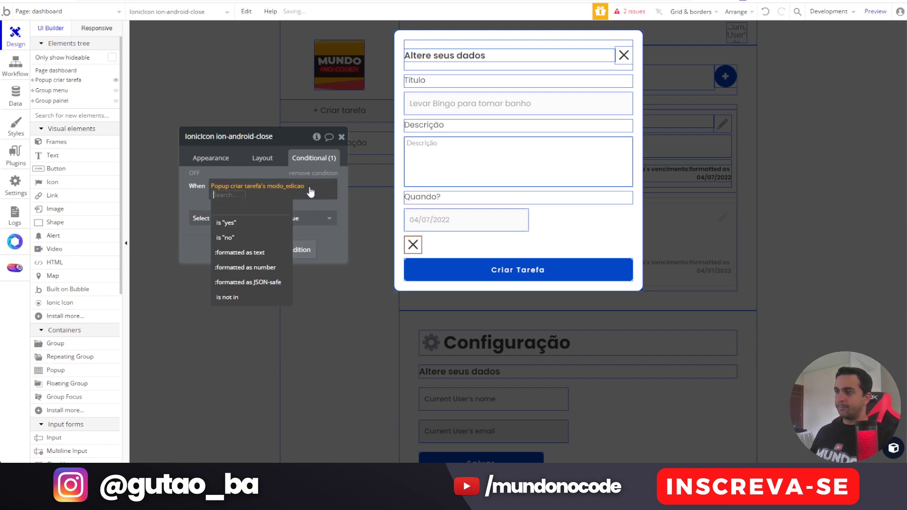
{"action": "left_click", "coordinate": [265, 225]}
{"action": "left_click", "coordinate": [237, 218]}
{"action": "left_click", "coordinate": [222, 239]}
{"action": "left_click", "coordinate": [323, 210]}
Step: Change the copied icon to the iOS trash outline and set its color to #E69F9F
{"action": "left_click", "coordinate": [210, 158]}
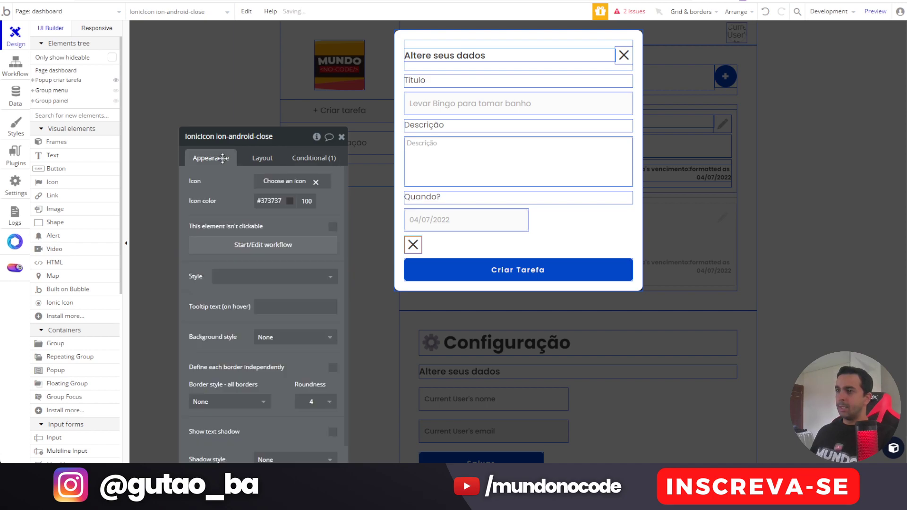
{"action": "left_click", "coordinate": [309, 181]}
{"action": "type", "text": "tr"}
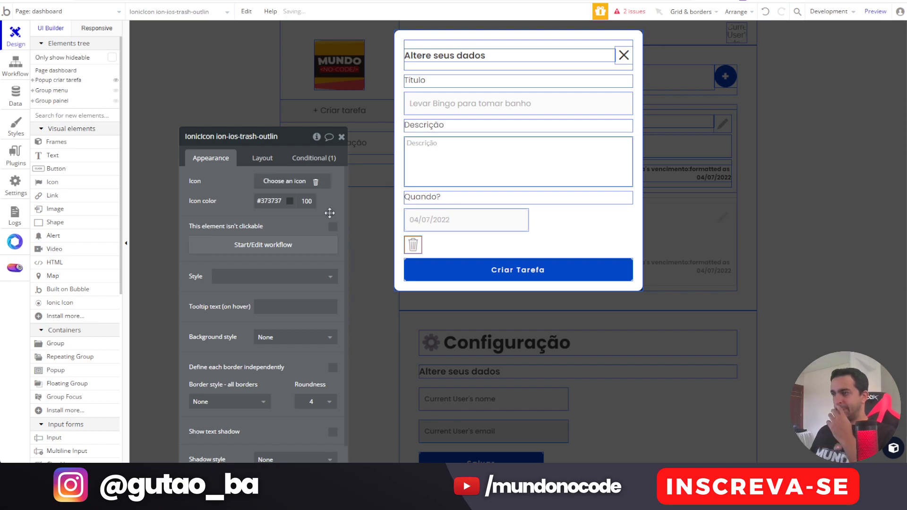
{"action": "left_click", "coordinate": [289, 200]}
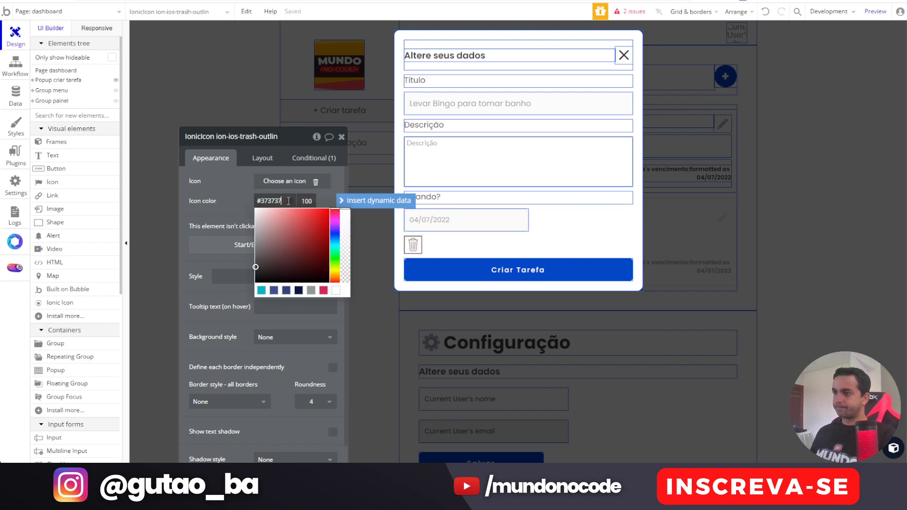
{"action": "left_click", "coordinate": [279, 215]}
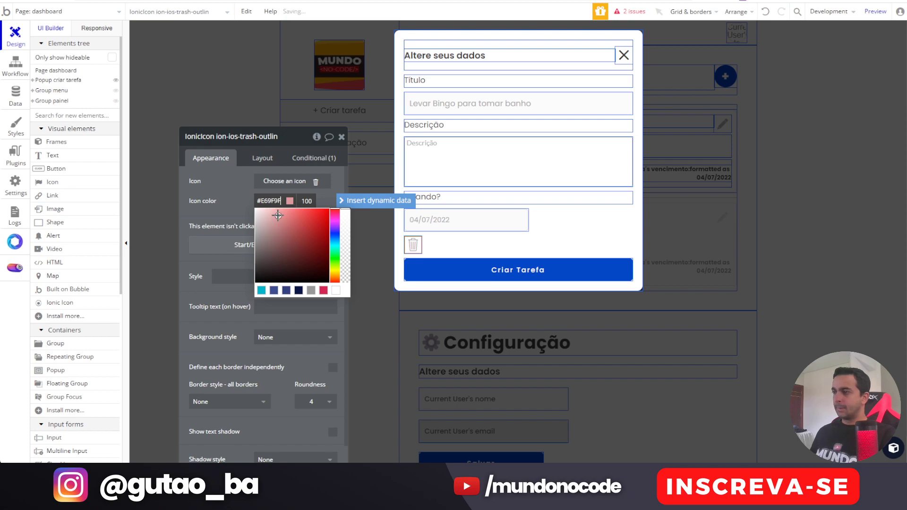
{"action": "left_click", "coordinate": [222, 196]}
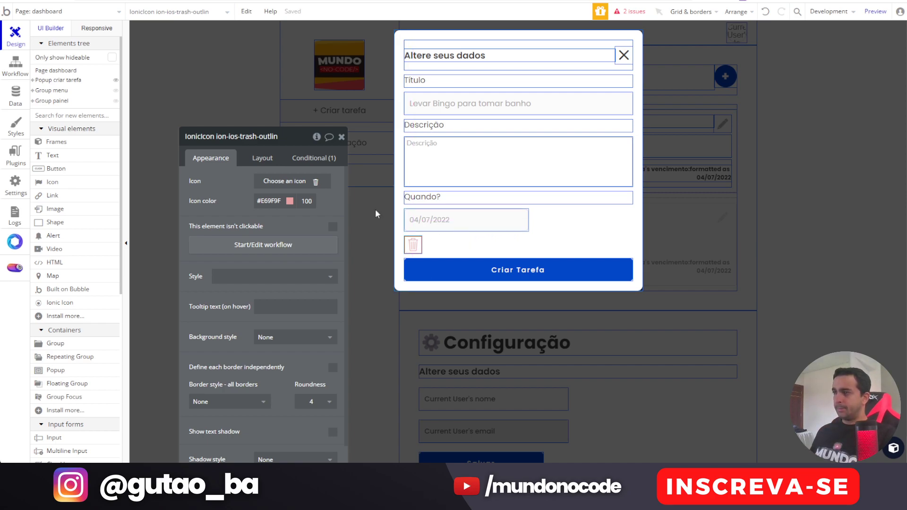
{"action": "left_click", "coordinate": [437, 197]}
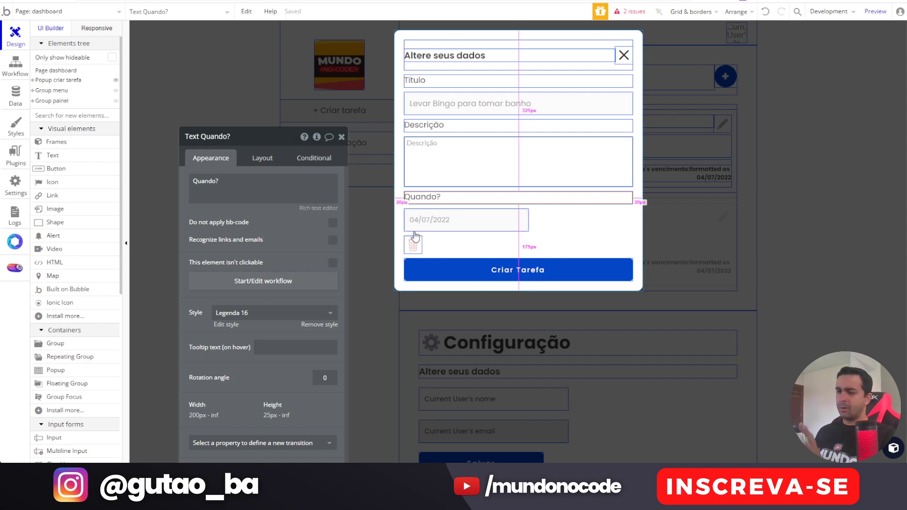
{"action": "left_click", "coordinate": [341, 137]}
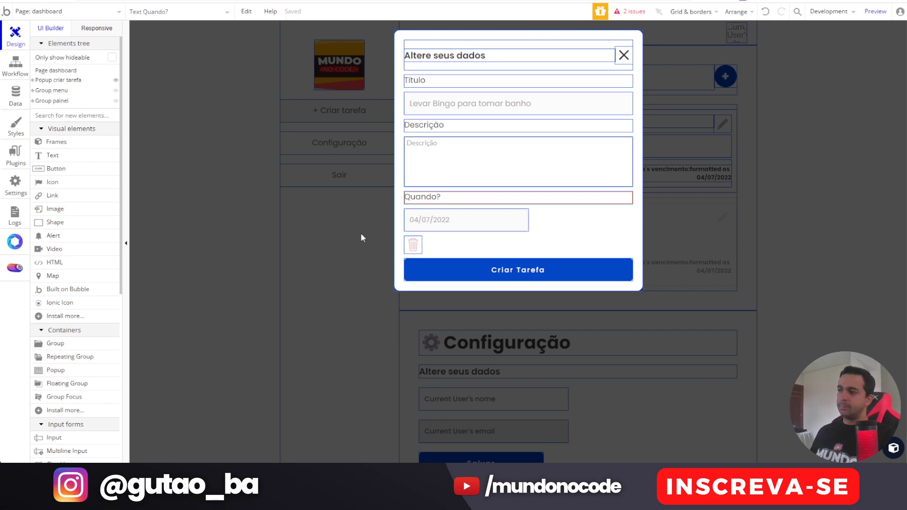
{"action": "left_click", "coordinate": [254, 233]}
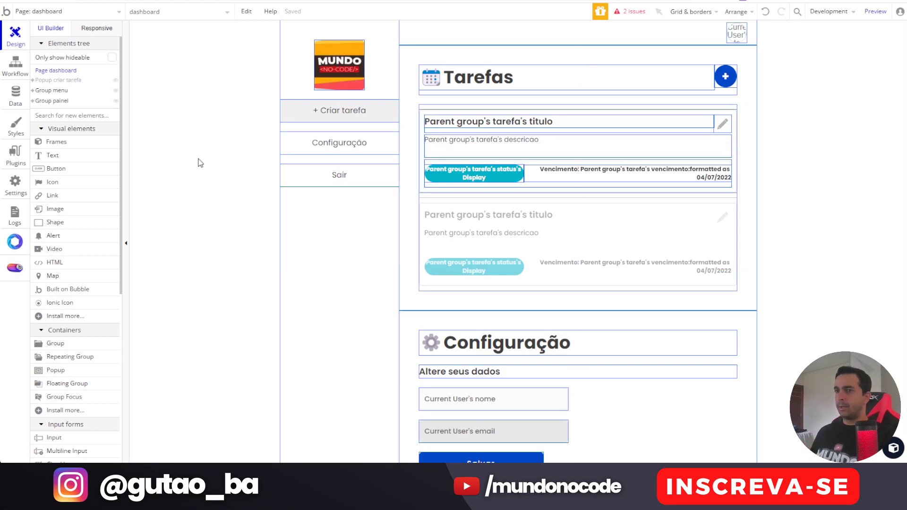
{"action": "left_click", "coordinate": [71, 80]}
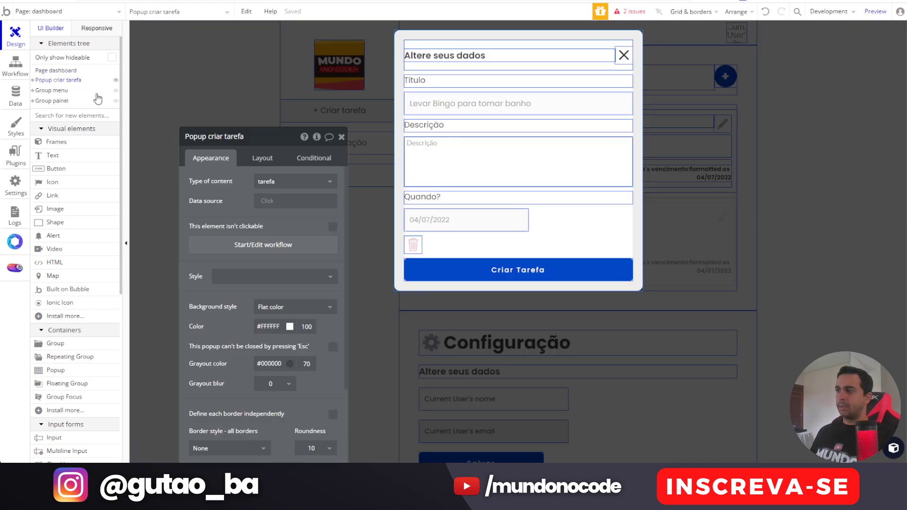
{"action": "left_click", "coordinate": [408, 244]}
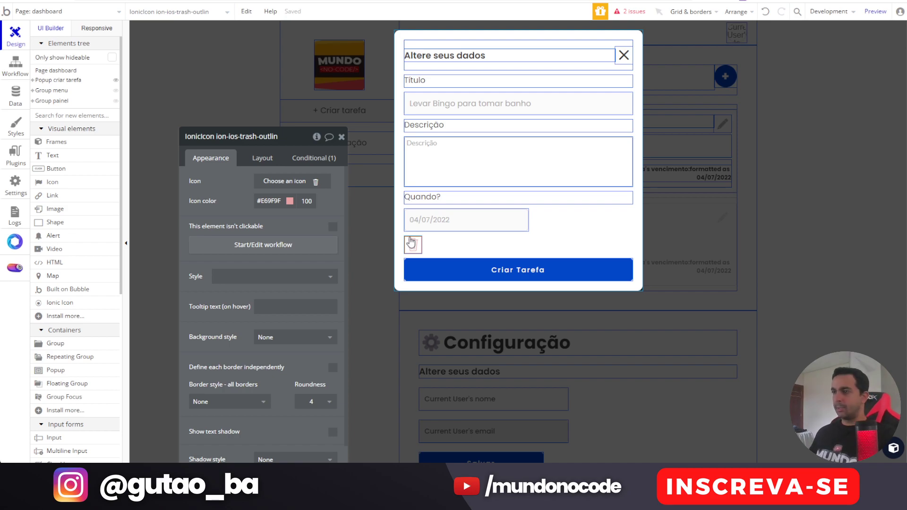
{"action": "left_click", "coordinate": [341, 137]}
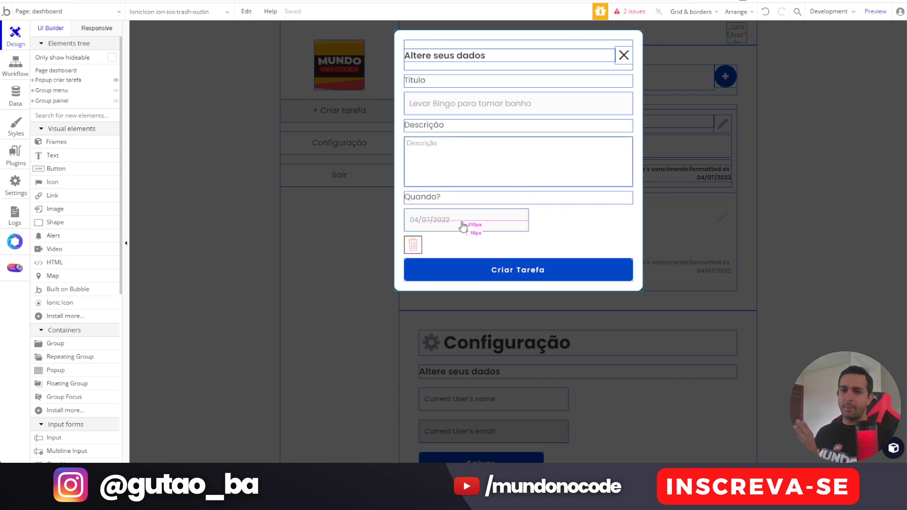
Step: Create a click workflow for the trash icon in the task popup and set its event color to Red
{"action": "double_click", "coordinate": [414, 246]}
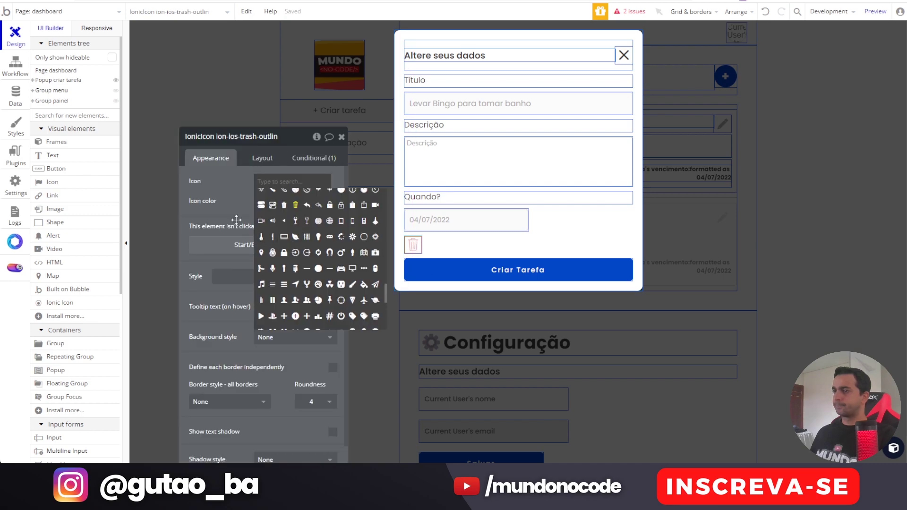
{"action": "left_click_drag", "start_coordinate": [224, 217], "coordinate": [241, 123]}
{"action": "left_click", "coordinate": [281, 155]}
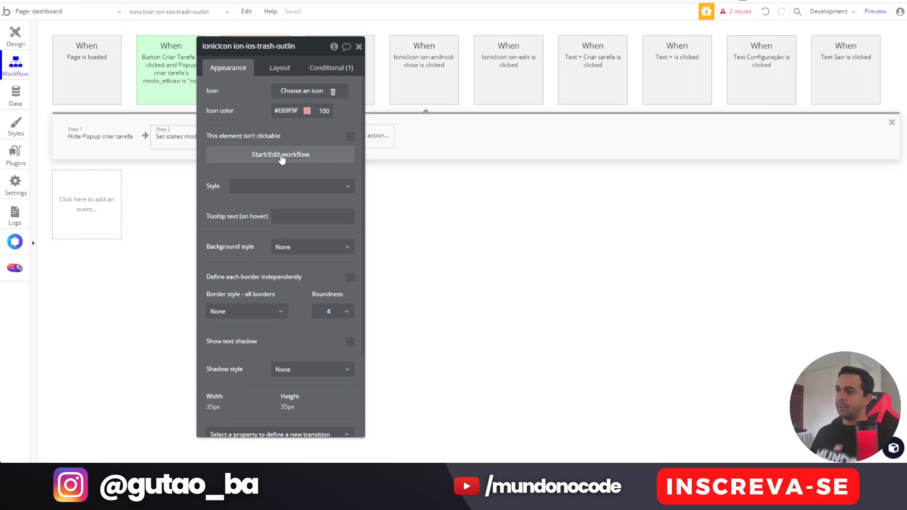
{"action": "left_click", "coordinate": [592, 69]}
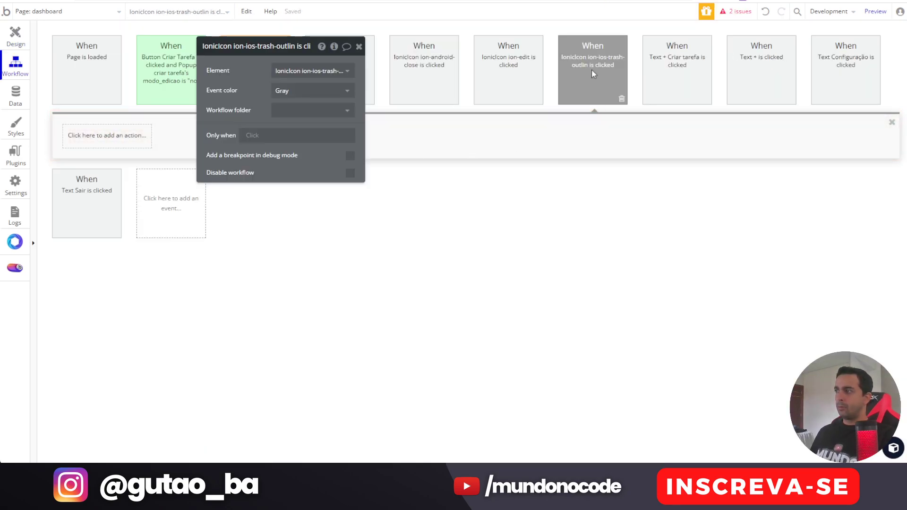
{"action": "left_click", "coordinate": [312, 90]}
{"action": "left_click", "coordinate": [304, 152]}
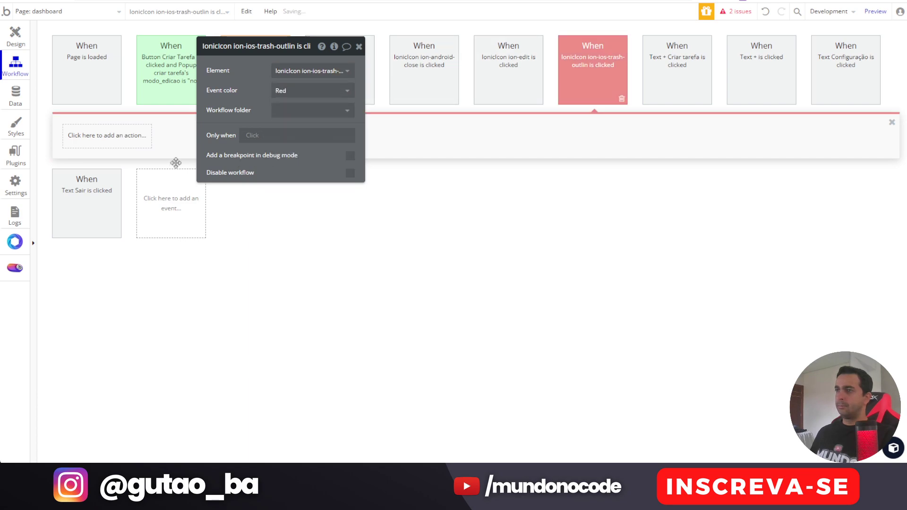
Step: Add a Delete thing action to the trash icon's workflow that deletes Parent group's tarefa
{"action": "left_click", "coordinate": [75, 136]}
{"action": "mouse_move", "coordinate": [105, 208]}
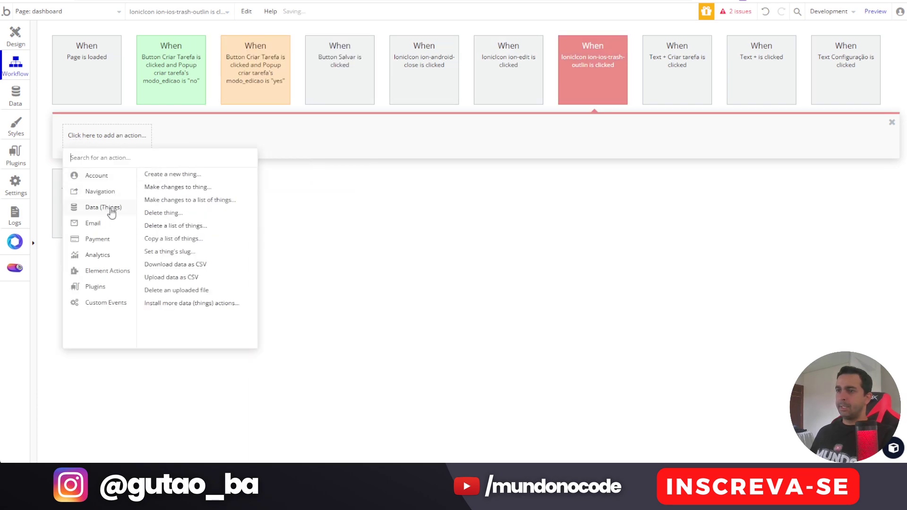
{"action": "left_click", "coordinate": [182, 215]}
{"action": "left_click", "coordinate": [302, 71]}
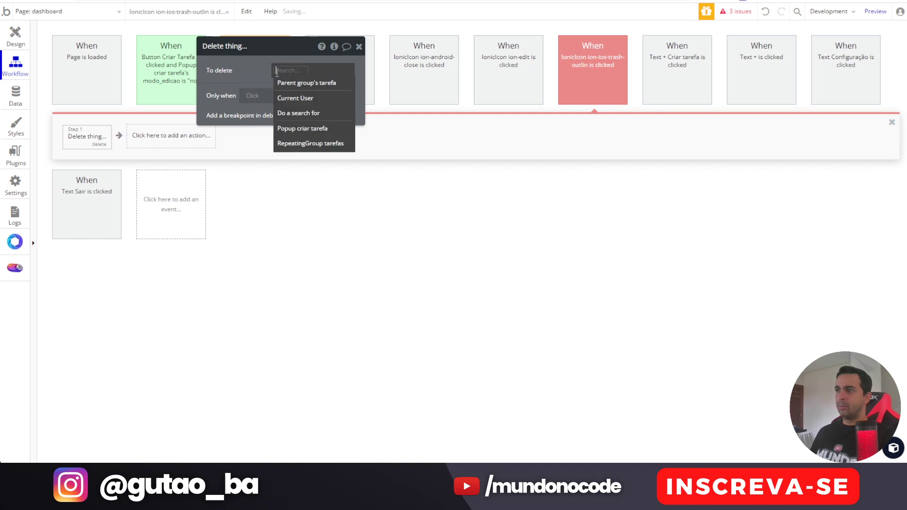
{"action": "left_click", "coordinate": [307, 84]}
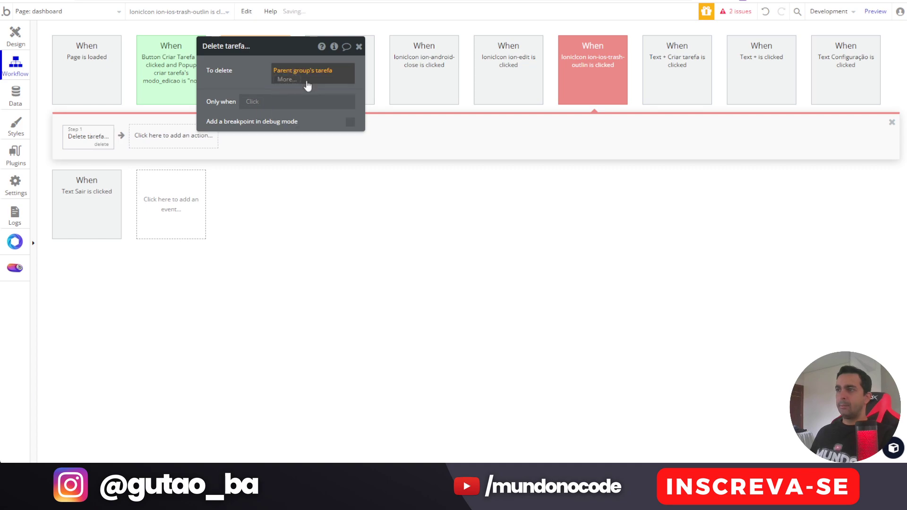
Step: Add a Hide action for Popup criar tarefa as the second step of the trash icon's workflow
{"action": "left_click", "coordinate": [171, 136]}
{"action": "mouse_move", "coordinate": [188, 270]}
{"action": "left_click", "coordinate": [285, 190]}
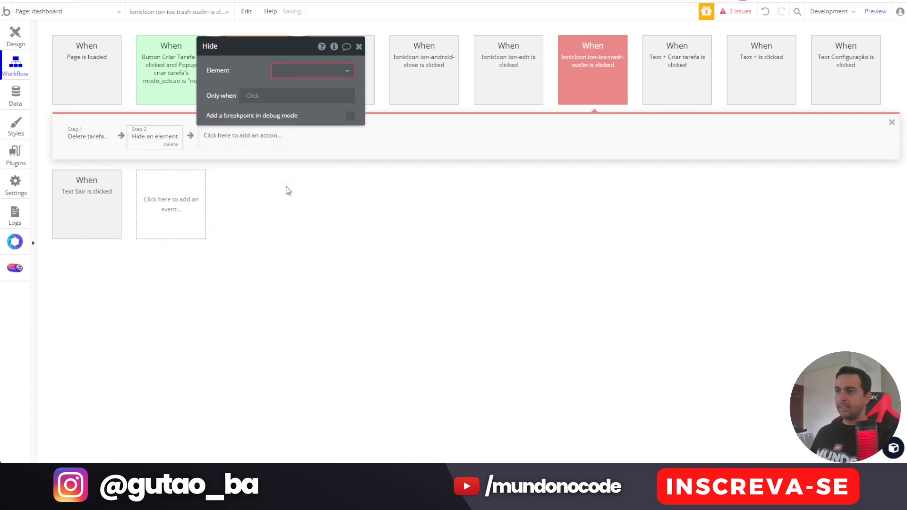
{"action": "left_click", "coordinate": [322, 85]}
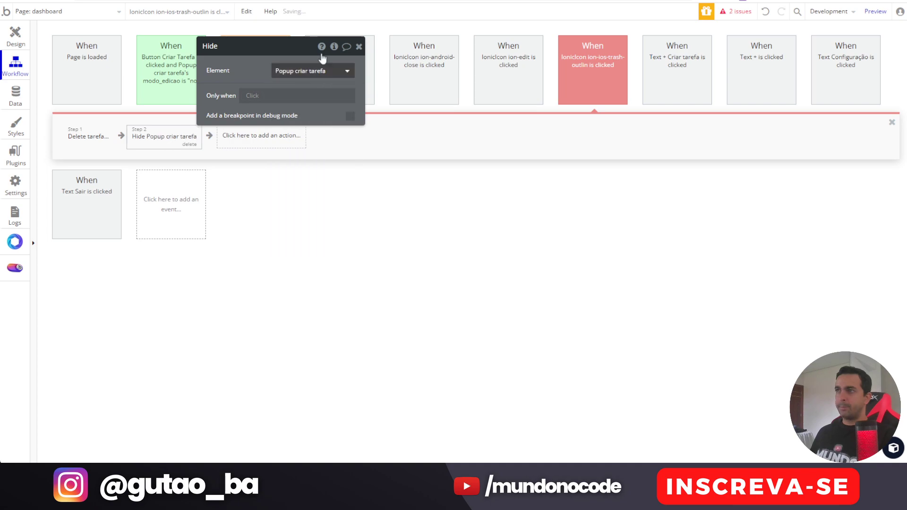
Step: Refresh the dashboard preview and create a task titled "tarefa 4" with description "dfdsfsdfsfsdfsdfsdf" and date 19/07/2022
{"action": "key", "text": "ctrl+Tab"}
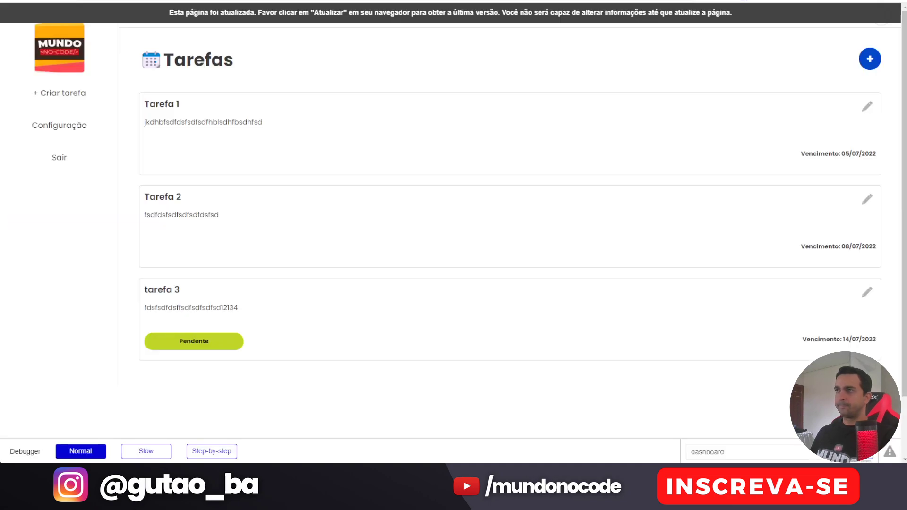
{"action": "left_click", "coordinate": [338, 21]}
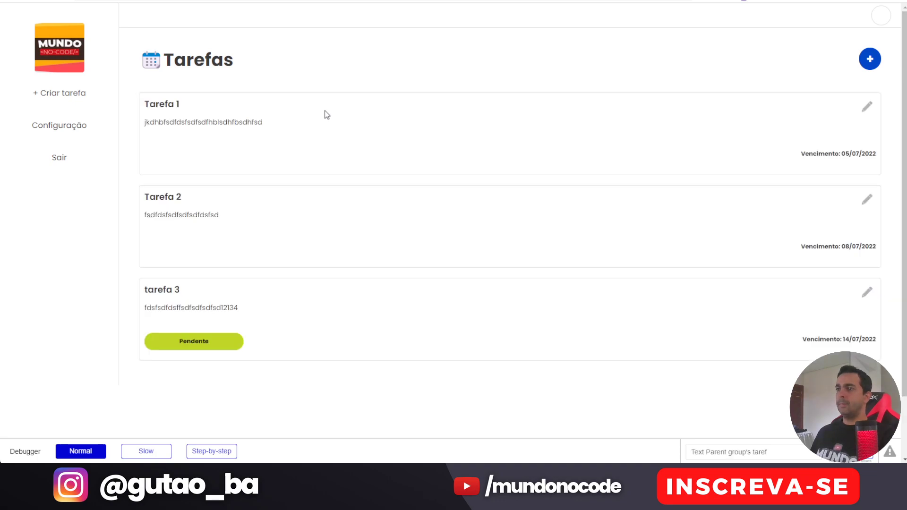
{"action": "left_click", "coordinate": [869, 59]}
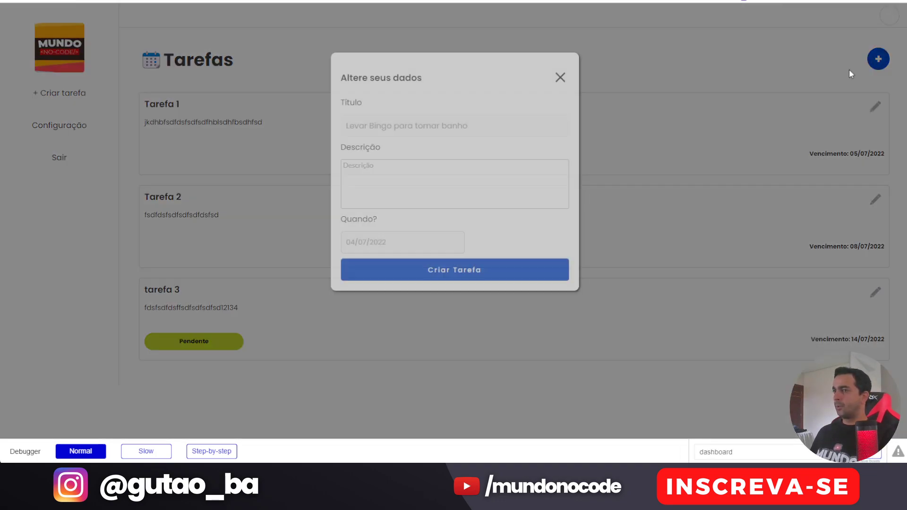
{"action": "type", "text": "tarefa 4"}
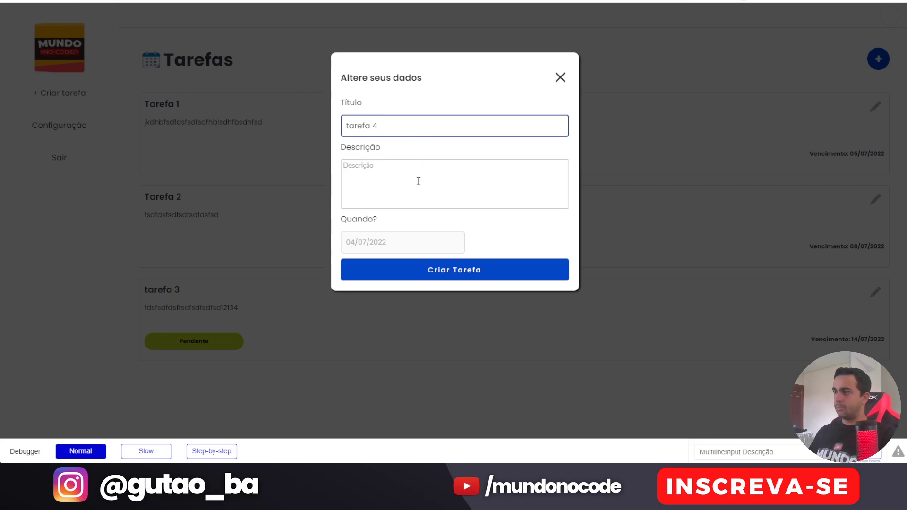
{"action": "left_click", "coordinate": [418, 180]}
{"action": "type", "text": "dfdsfsdfsfsdfsdfsdf"}
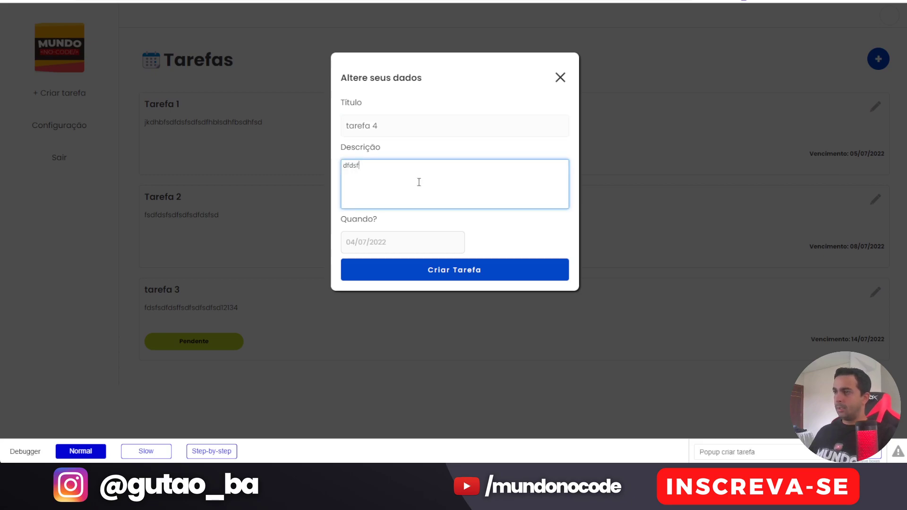
{"action": "left_click", "coordinate": [394, 243]}
{"action": "left_click", "coordinate": [396, 340]}
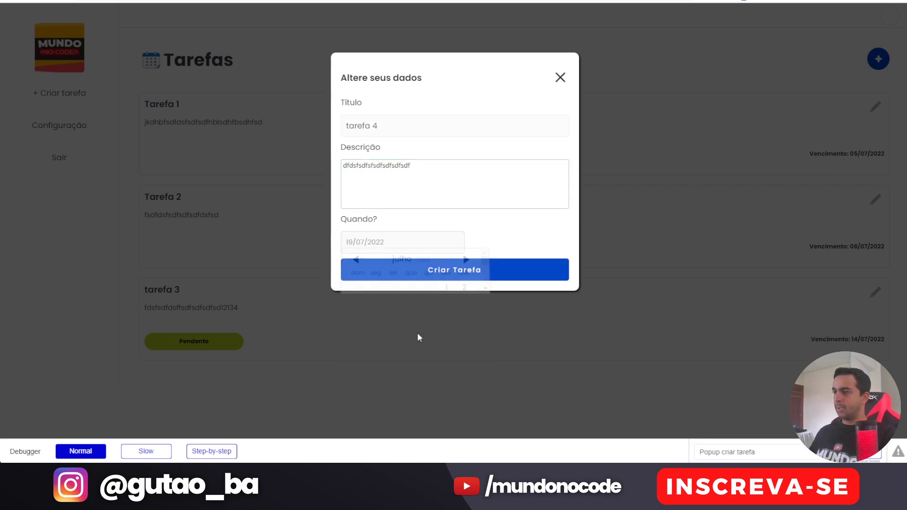
{"action": "left_click", "coordinate": [498, 273]}
Step: Open tarefa 4 for editing in the preview, dismiss the popup by its outside area, and open the popup for a new task
{"action": "scroll", "coordinate": [549, 228], "scroll_direction": "down", "scroll_amount": 2}
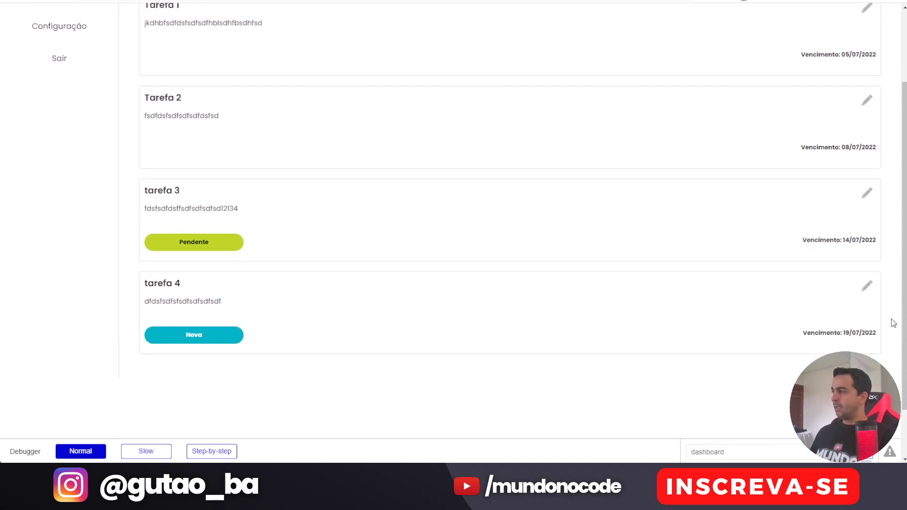
{"action": "left_click", "coordinate": [867, 286]}
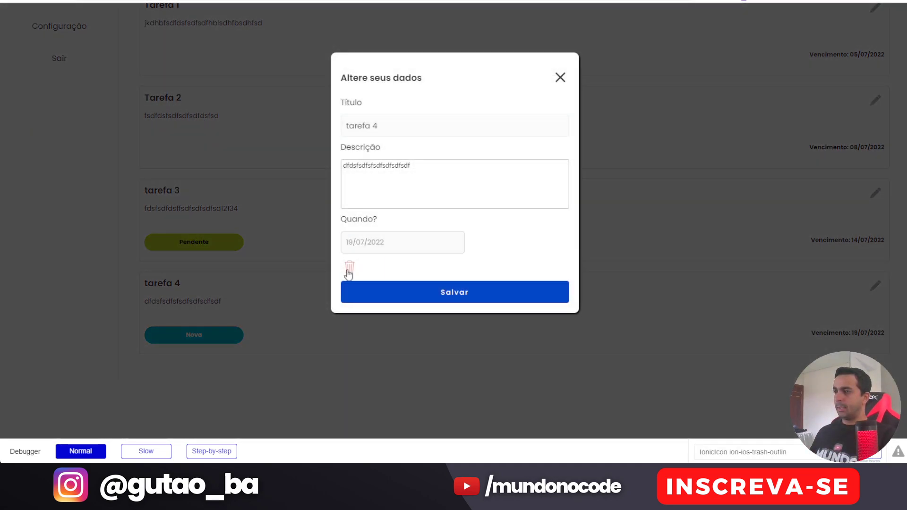
{"action": "left_click", "coordinate": [684, 364]}
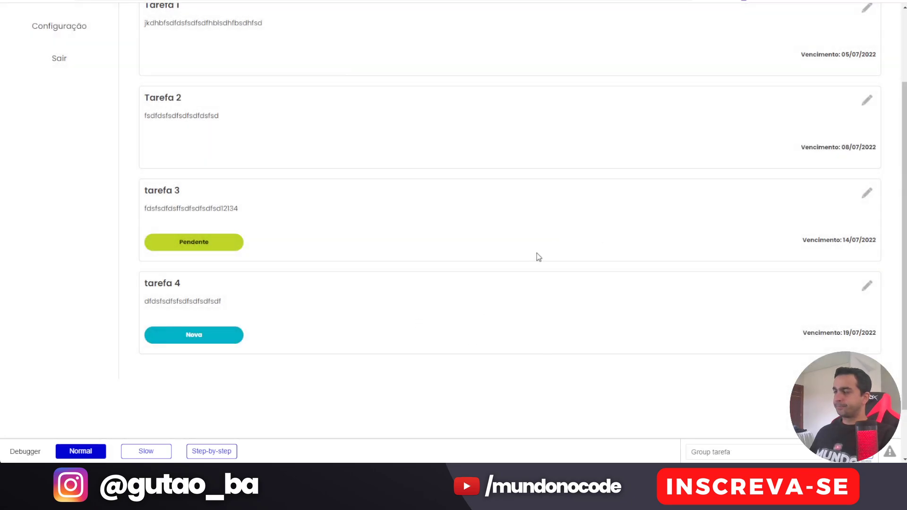
{"action": "scroll", "coordinate": [825, 152], "scroll_direction": "up", "scroll_amount": 3}
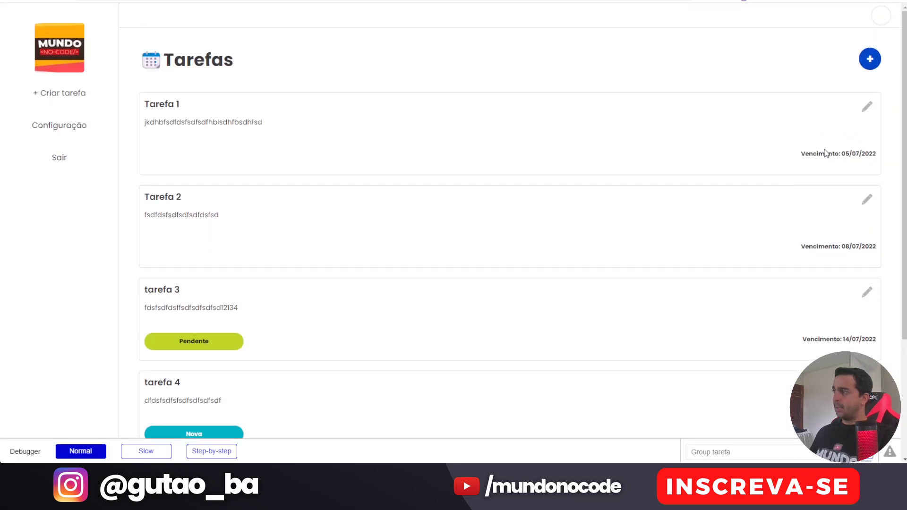
{"action": "left_click", "coordinate": [870, 59]}
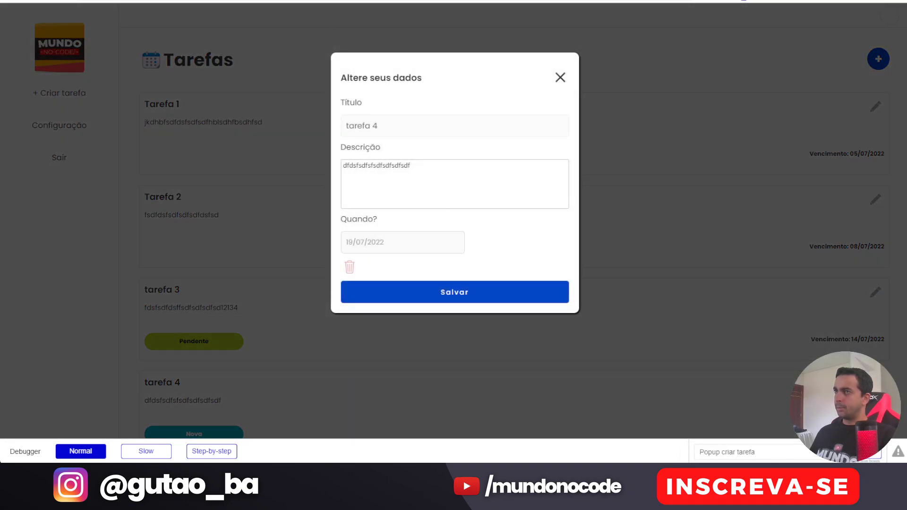
Step: Return to the Bubble editor's design view and check the trash icon's layout and conditional visibility settings
{"action": "key", "text": "ctrl+Tab"}
{"action": "left_click", "coordinate": [14, 38]}
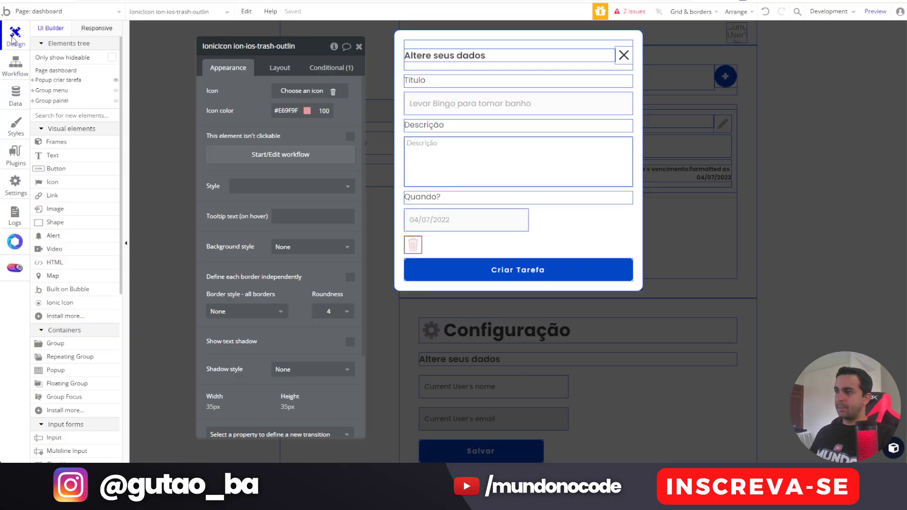
{"action": "left_click", "coordinate": [279, 67]}
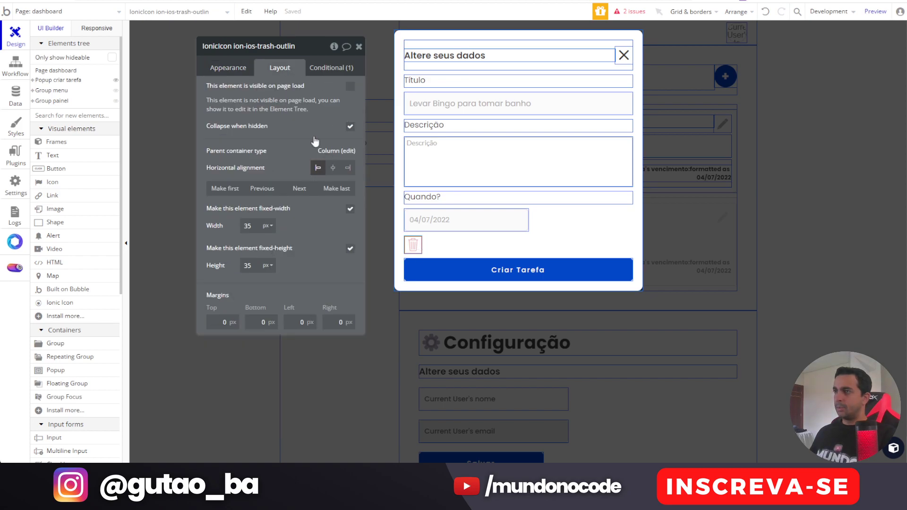
{"action": "left_click", "coordinate": [330, 68]}
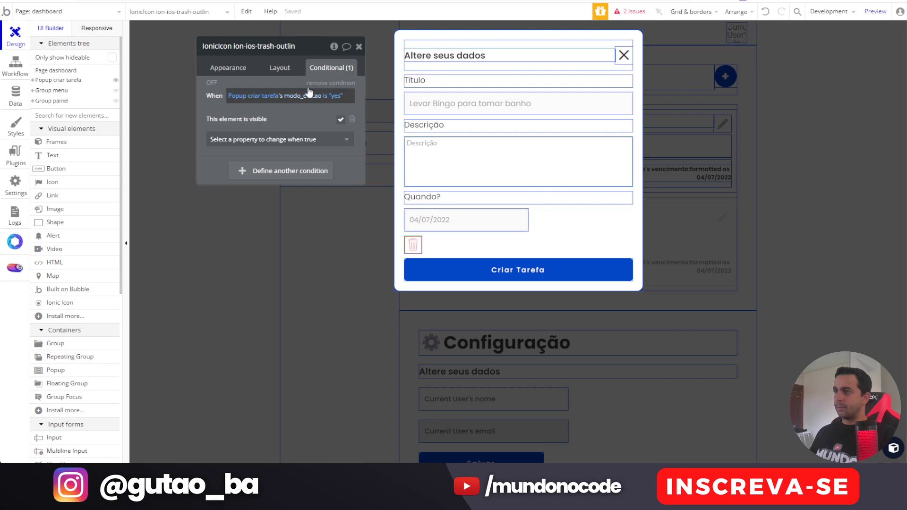
{"action": "left_click", "coordinate": [280, 67]}
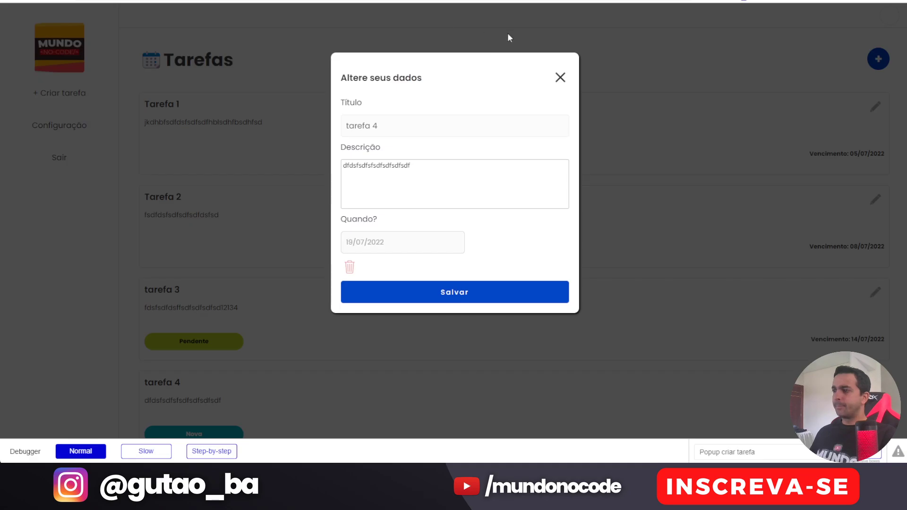
Step: Dismiss the popup in the preview, reopen it for a new task, and close it with its close icon
{"action": "key", "text": "Escape"}
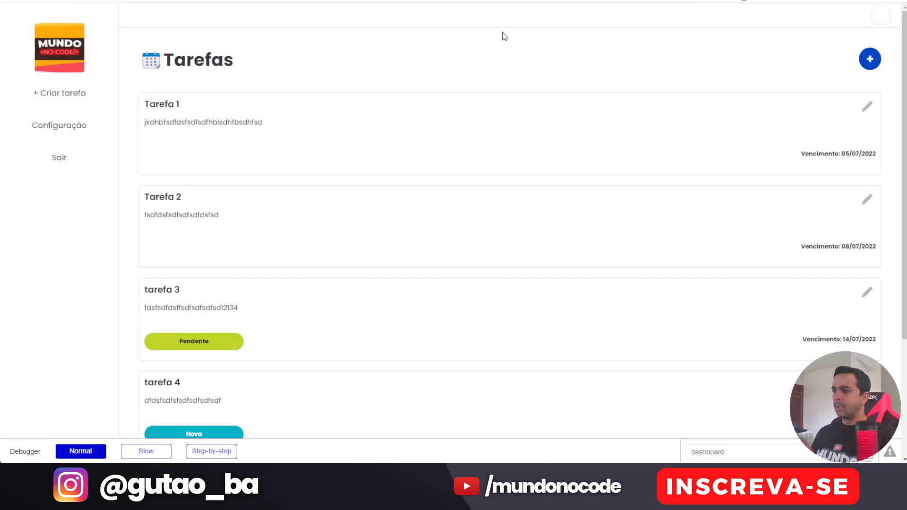
{"action": "left_click", "coordinate": [876, 64]}
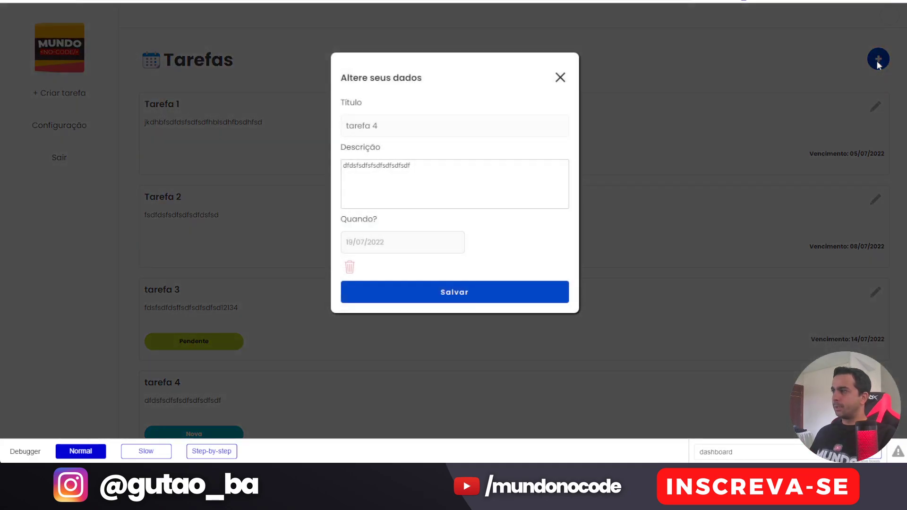
{"action": "left_click", "coordinate": [561, 77]}
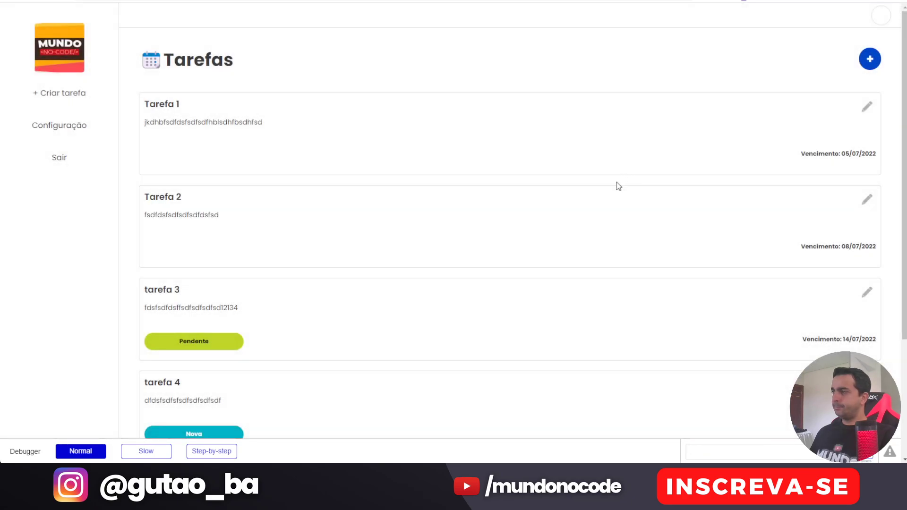
{"action": "scroll", "coordinate": [617, 182], "scroll_direction": "down", "scroll_amount": 3}
{"action": "scroll", "coordinate": [291, 35], "scroll_direction": "up", "scroll_amount": 2}
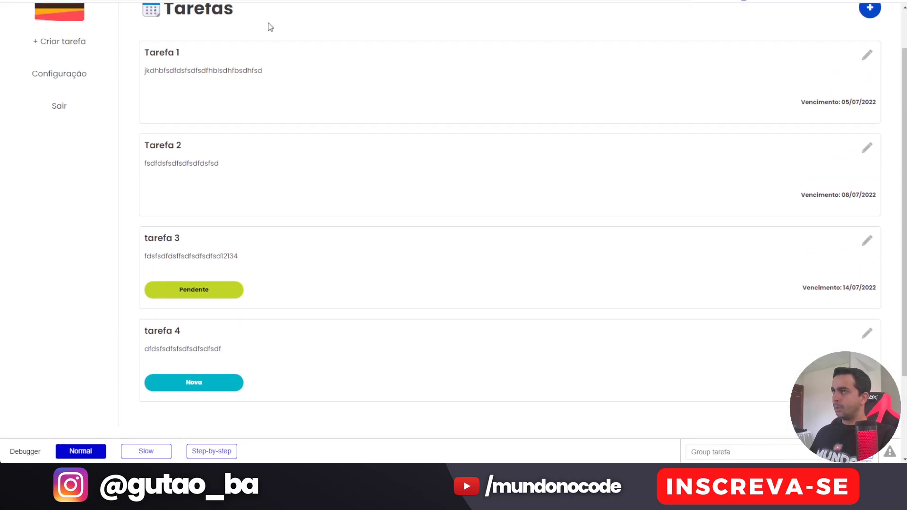
Step: Go back to the editor's workflows and inspect the Set state action in the Criar Tarefa workflow for modo_edicao "yes"
{"action": "left_click", "coordinate": [292, 1]}
{"action": "left_click", "coordinate": [16, 64]}
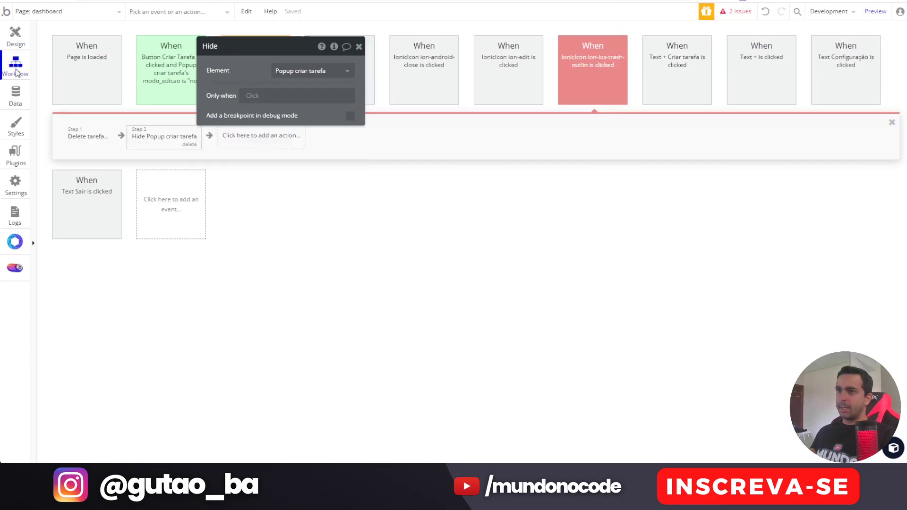
{"action": "left_click_drag", "start_coordinate": [217, 66], "coordinate": [434, 153]}
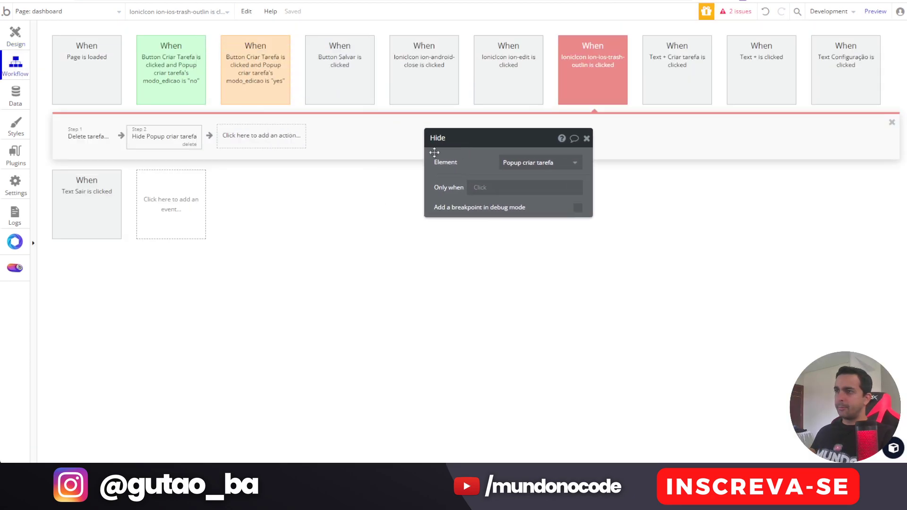
{"action": "left_click", "coordinate": [249, 81]}
{"action": "left_click", "coordinate": [377, 138]}
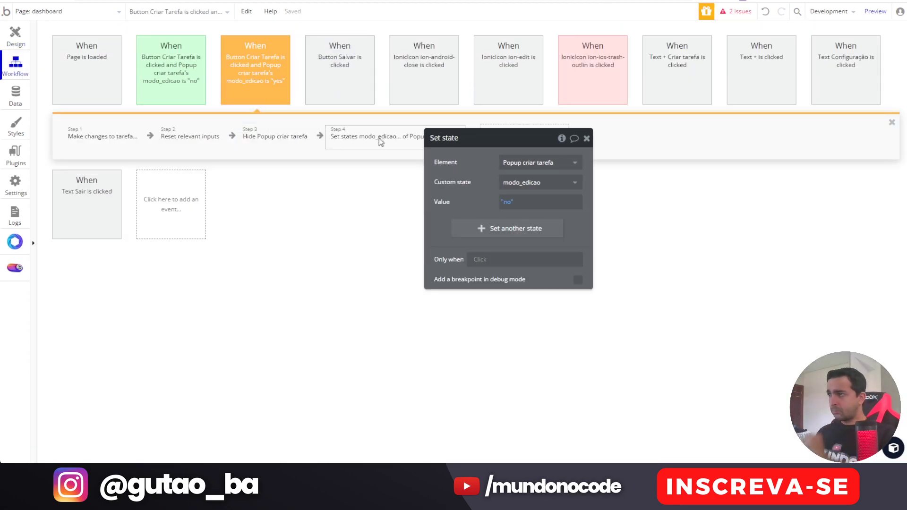
{"action": "left_click_drag", "start_coordinate": [472, 211], "coordinate": [565, 199]}
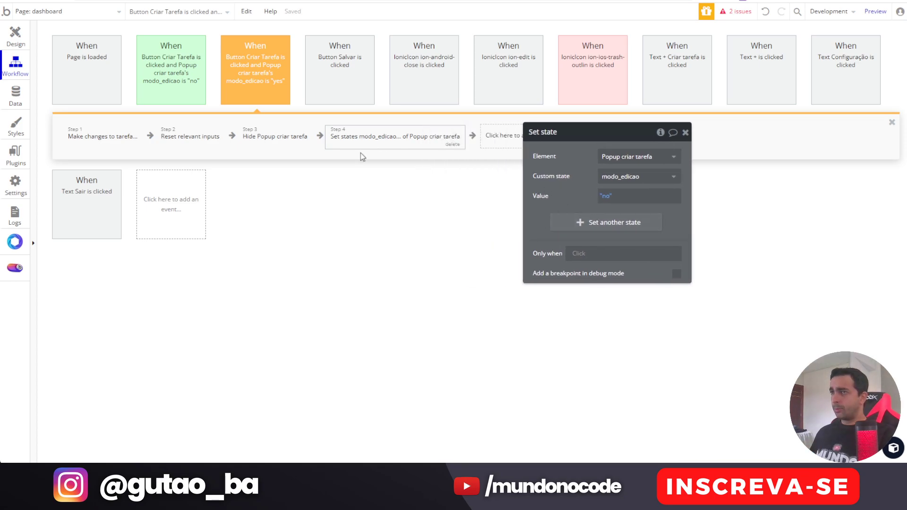
Step: Add a Set state action for Popup criar tarefa's modo_edicao to the end of the Criar Tarefa workflow that runs when modo_edicao is "no"
{"action": "left_click", "coordinate": [163, 68]}
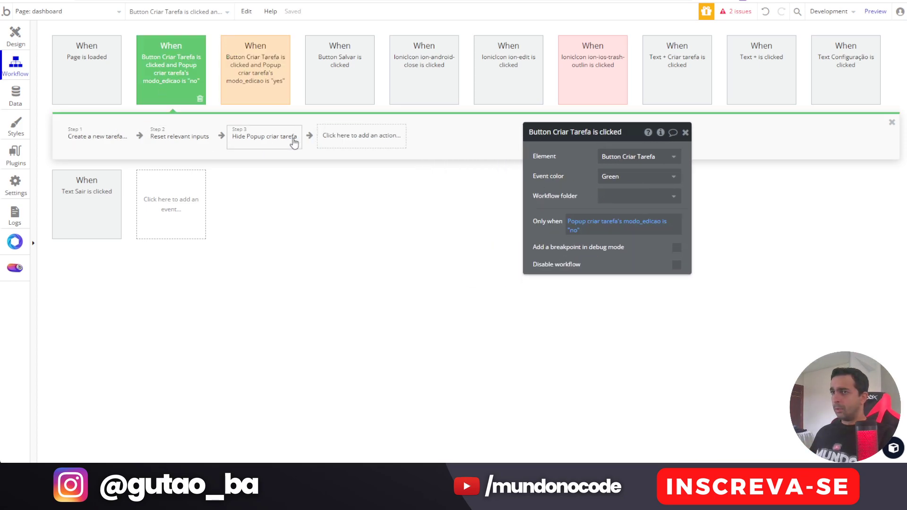
{"action": "left_click", "coordinate": [354, 140]}
{"action": "mouse_move", "coordinate": [373, 272]}
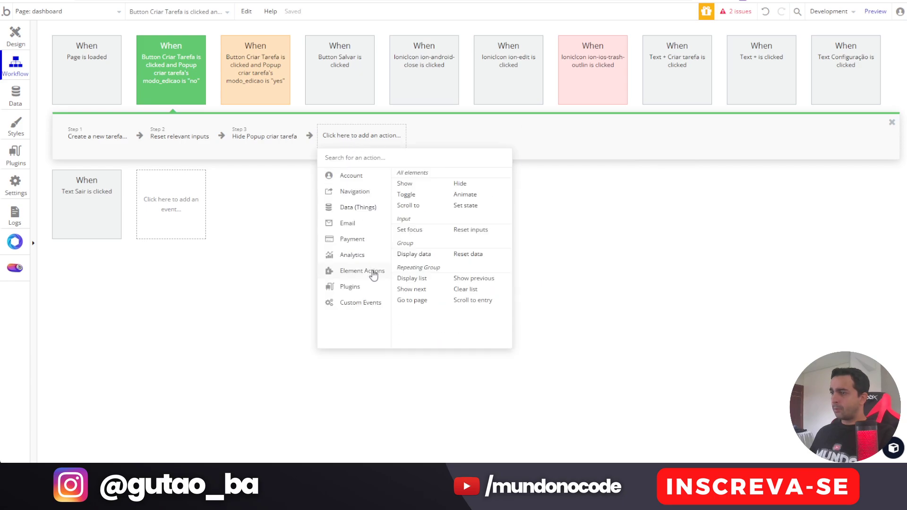
{"action": "left_click", "coordinate": [471, 206]}
{"action": "left_click", "coordinate": [604, 157]}
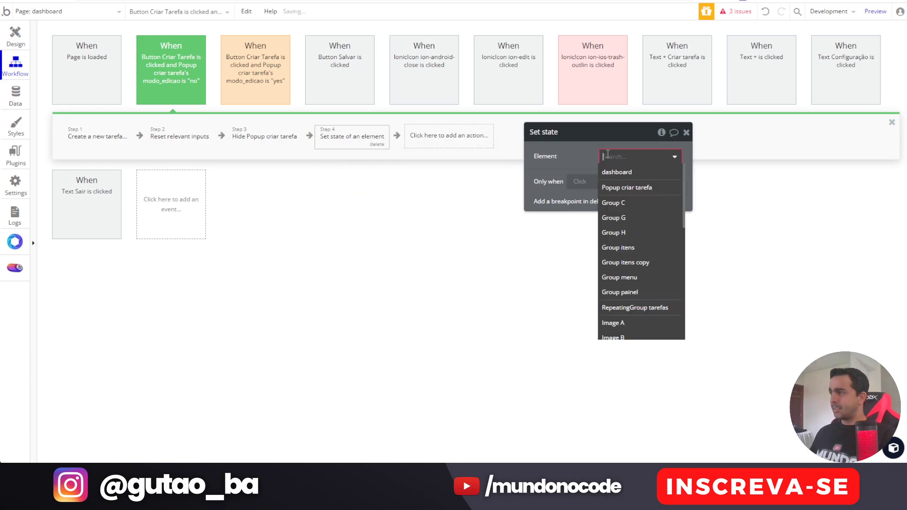
{"action": "left_click", "coordinate": [633, 185]}
{"action": "left_click", "coordinate": [634, 179]}
{"action": "left_click", "coordinate": [628, 186]}
{"action": "left_click", "coordinate": [637, 196]}
{"action": "left_click", "coordinate": [614, 234]}
Step: Switch to the preview, refresh it to the latest version, and open and close the popup for a new task
{"action": "left_click", "coordinate": [289, 3]}
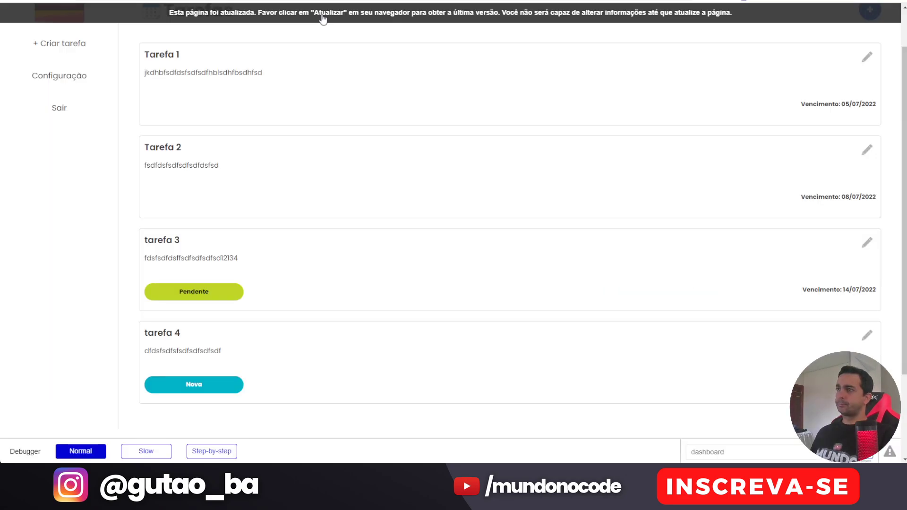
{"action": "left_click", "coordinate": [323, 17]}
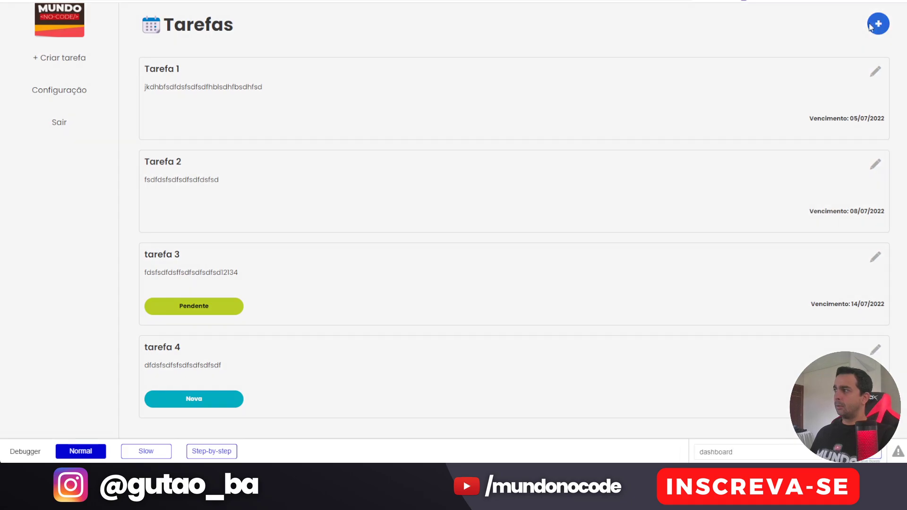
{"action": "left_click", "coordinate": [874, 24]}
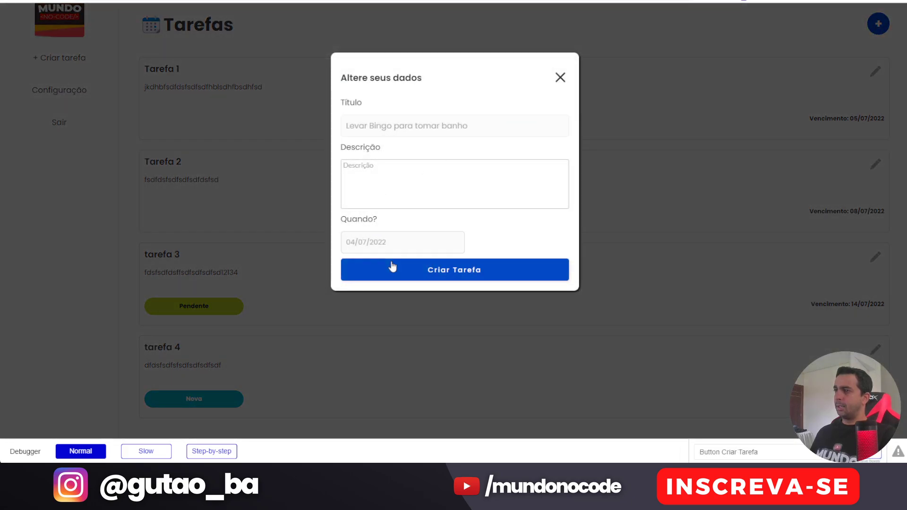
{"action": "left_click", "coordinate": [561, 77]}
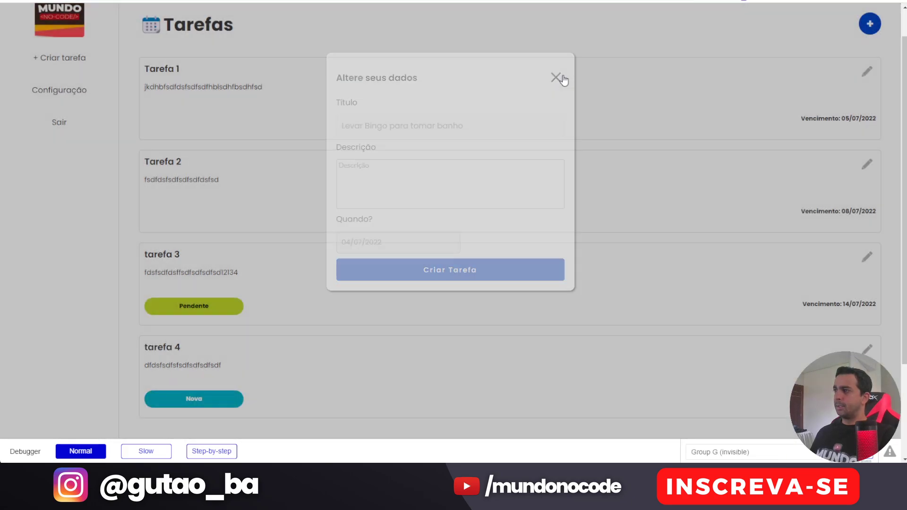
Step: Open tarefa 4 for editing in the preview, delete it with the popup's trash icon, and check the task list
{"action": "scroll", "coordinate": [468, 183], "scroll_direction": "down", "scroll_amount": 3}
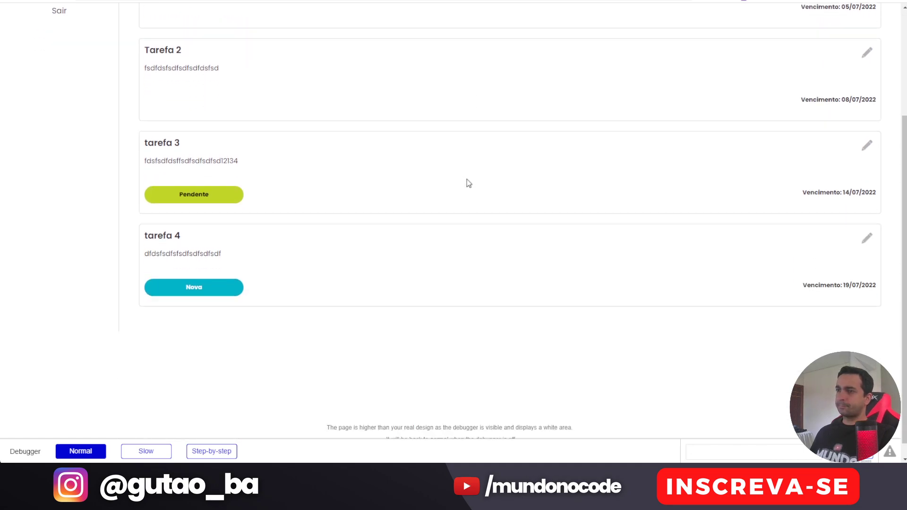
{"action": "scroll", "coordinate": [468, 182], "scroll_direction": "up", "scroll_amount": 3}
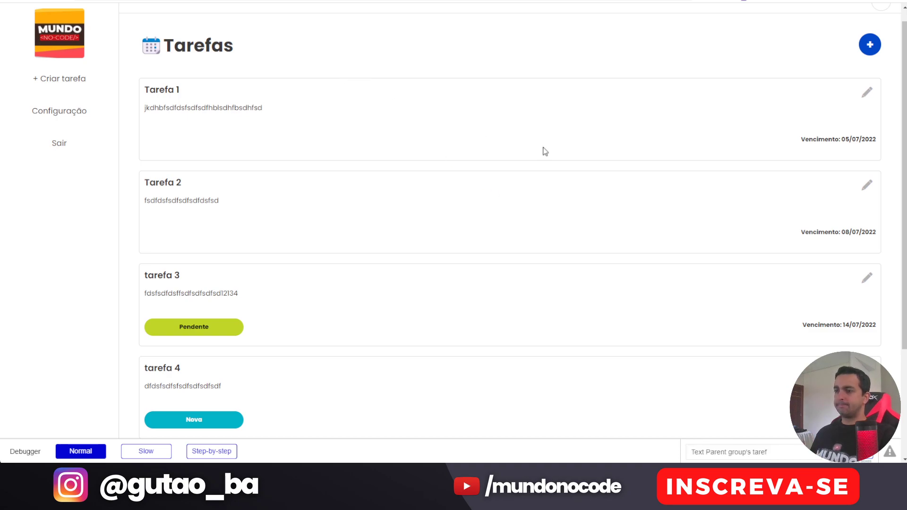
{"action": "left_click", "coordinate": [867, 370]}
{"action": "left_click", "coordinate": [350, 267]}
{"action": "scroll", "coordinate": [152, 371], "scroll_direction": "down", "scroll_amount": 2}
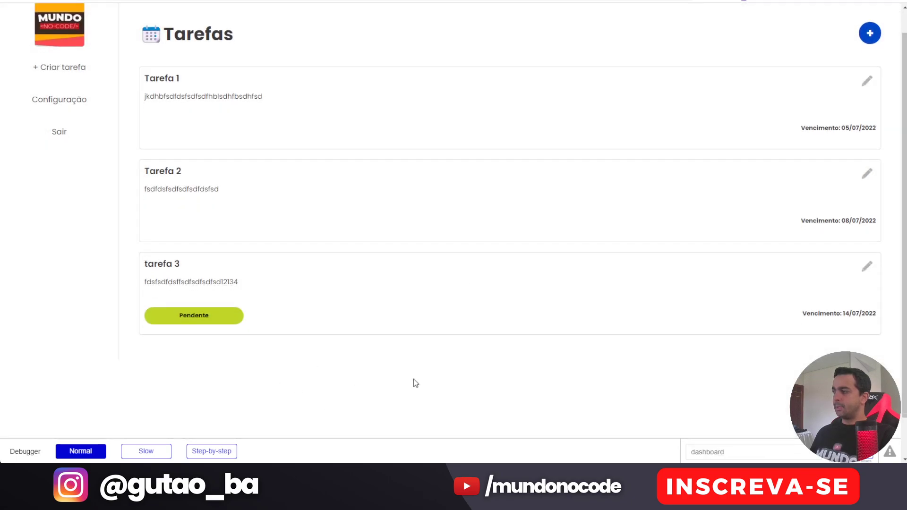
{"action": "scroll", "coordinate": [187, 308], "scroll_direction": "up", "scroll_amount": 2}
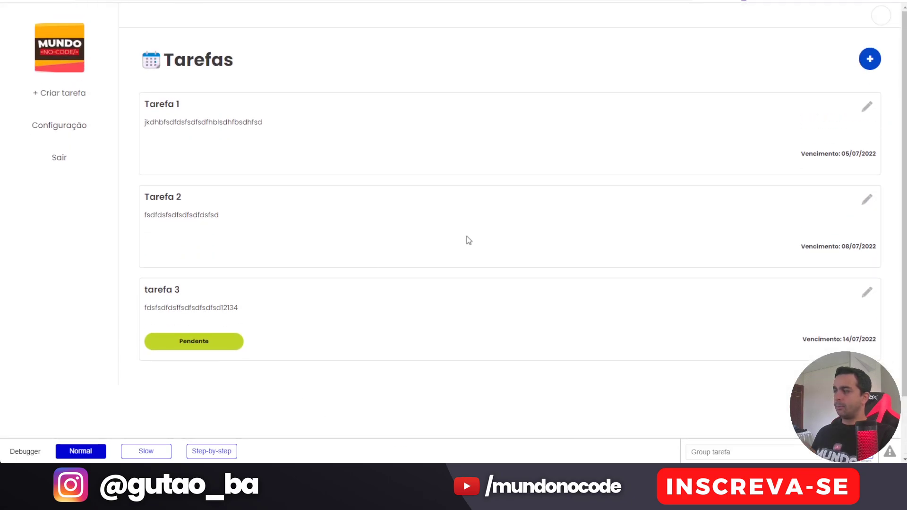